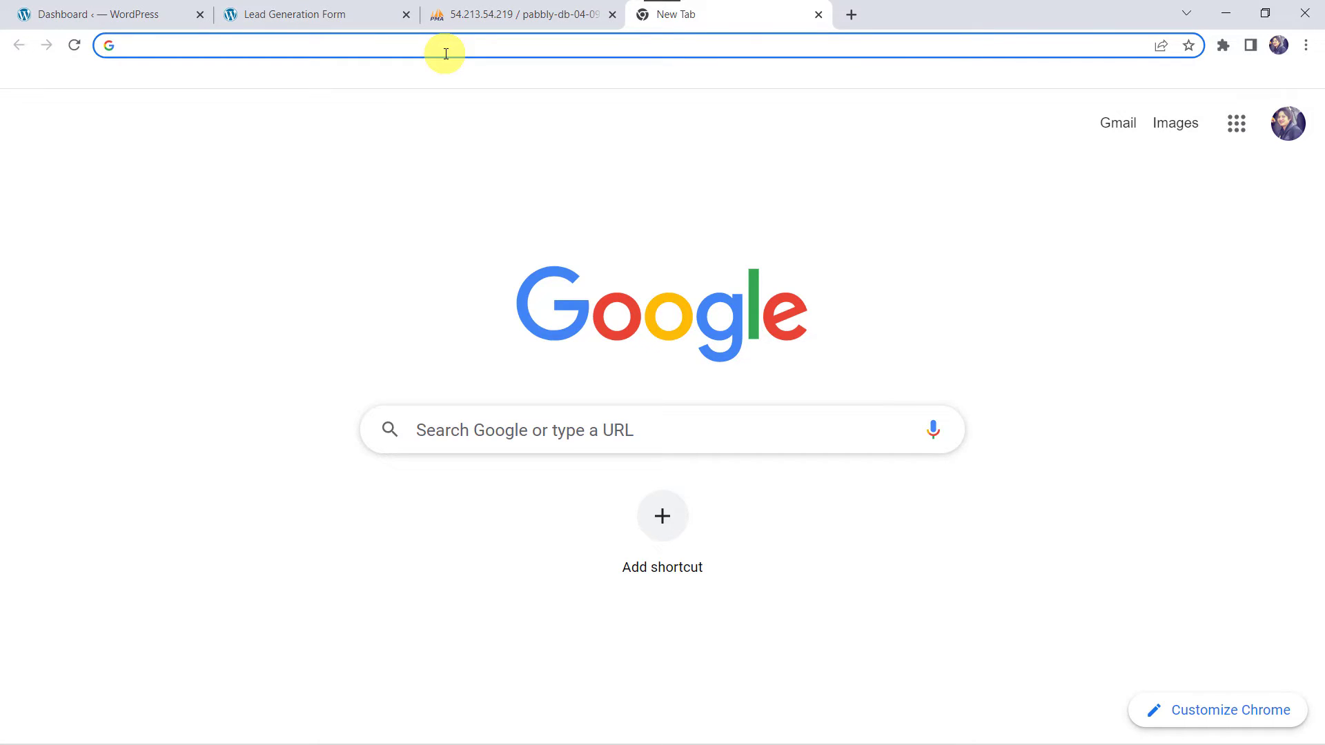
# Load pabbly.com from the address bar and open the Pabbly Connect product page
pyautogui.write('pabbly')
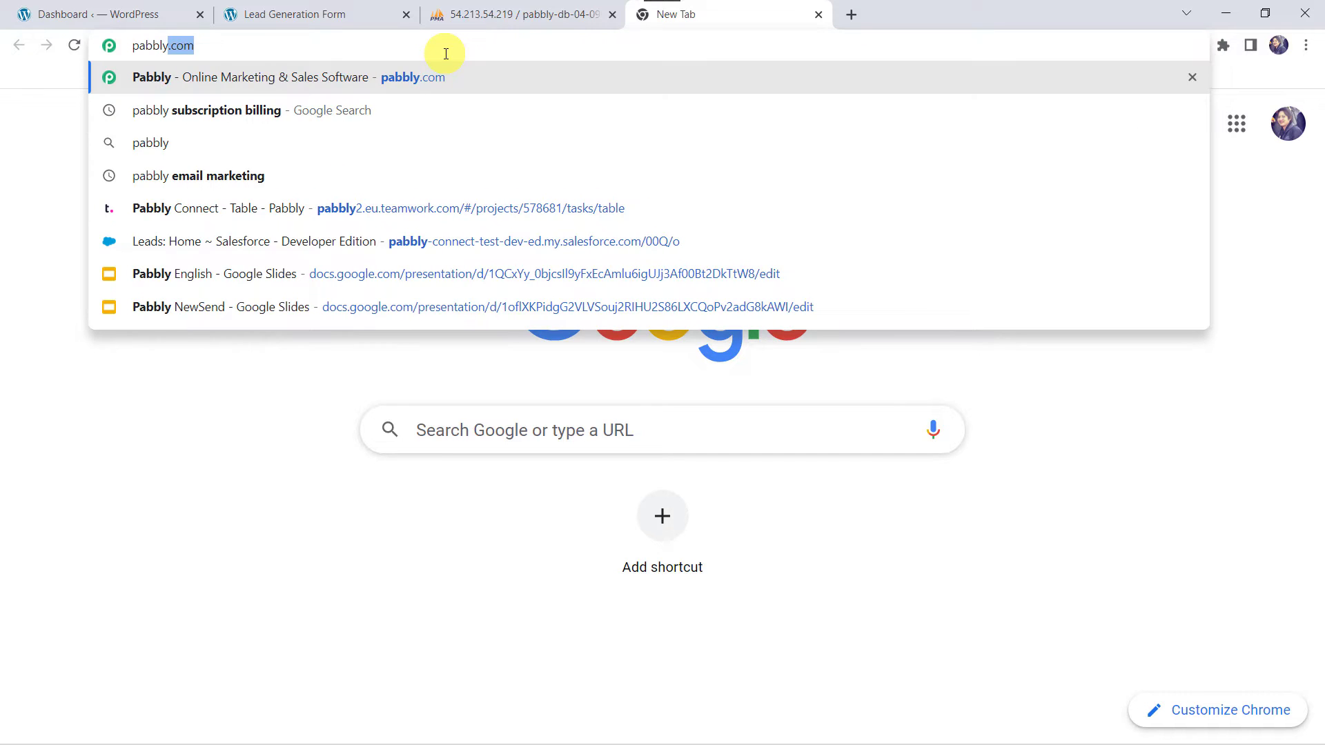
pyautogui.press('Return')
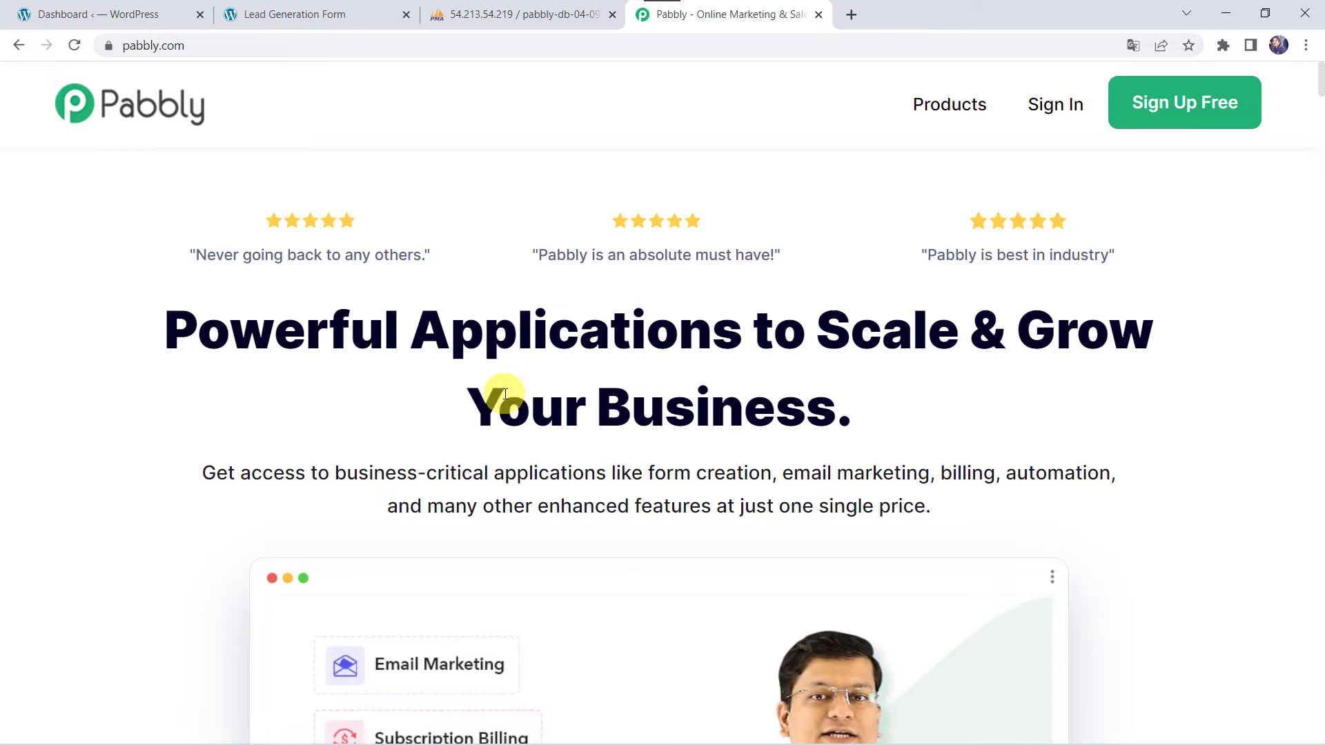
pyautogui.moveTo(960, 111)
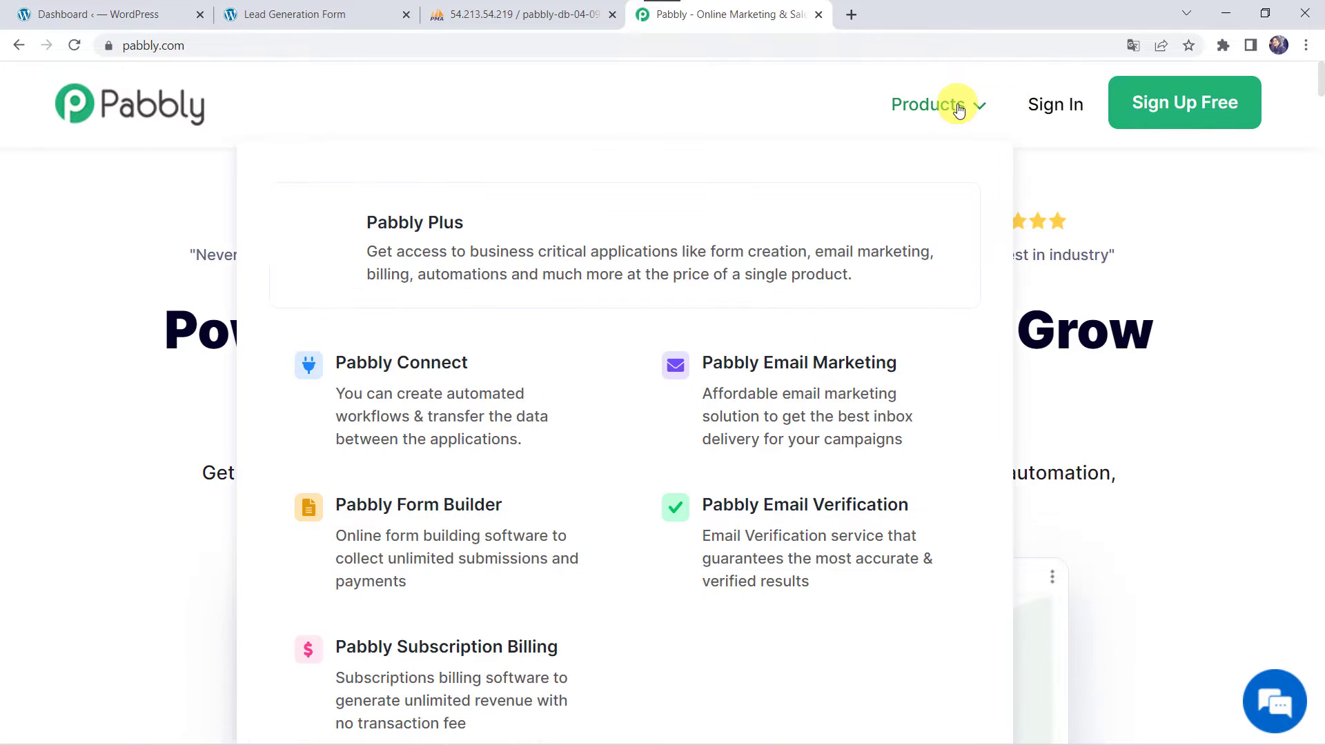
pyautogui.click(446, 367)
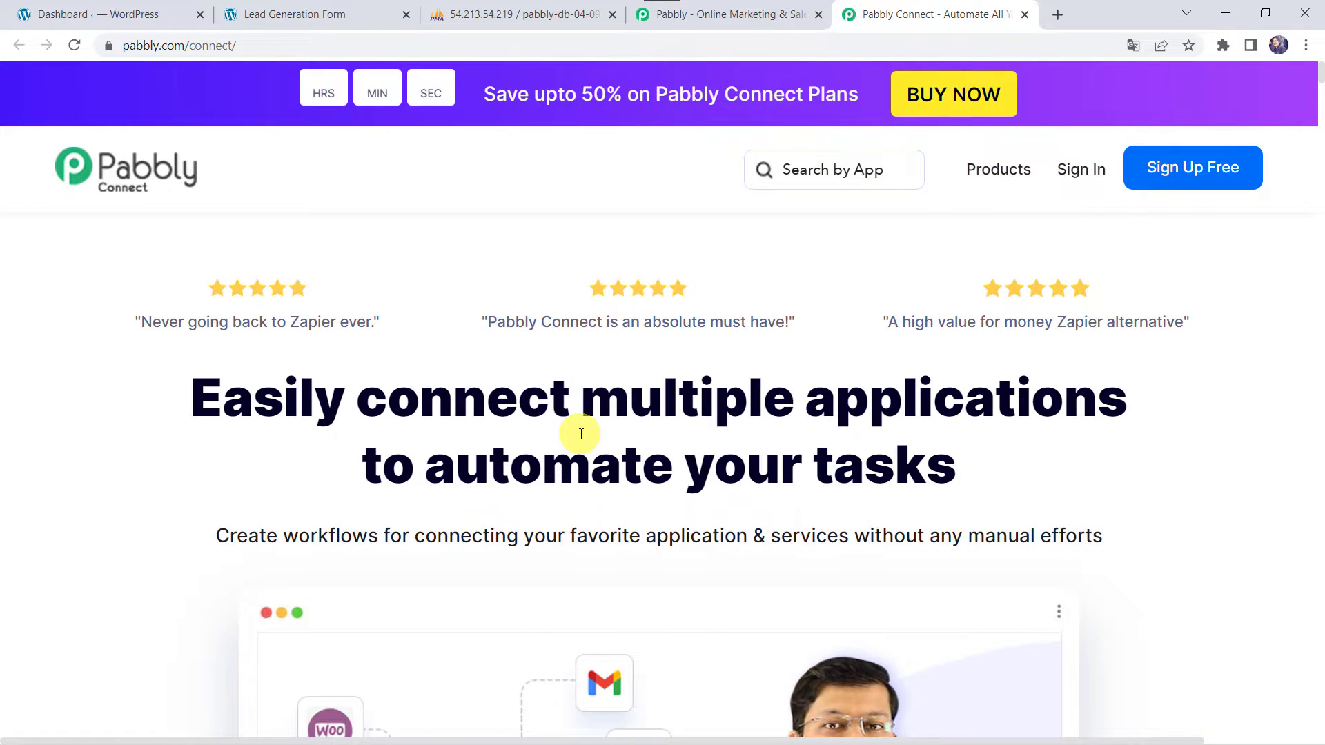
# Sign in to the Pabbly account from the Pabbly Connect page
pyautogui.scroll(-6, 580, 435)
pyautogui.scroll(4, 581, 433)
pyautogui.scroll(3, 582, 433)
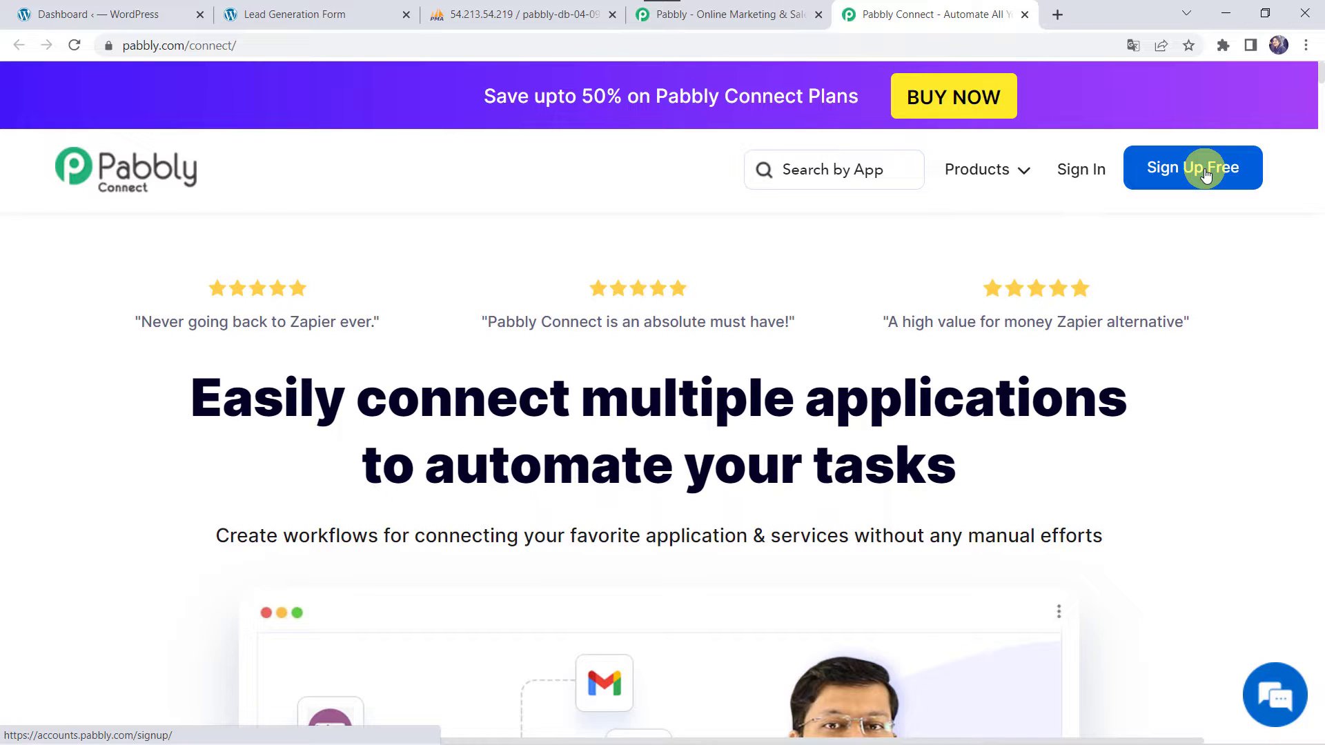
pyautogui.click(1085, 172)
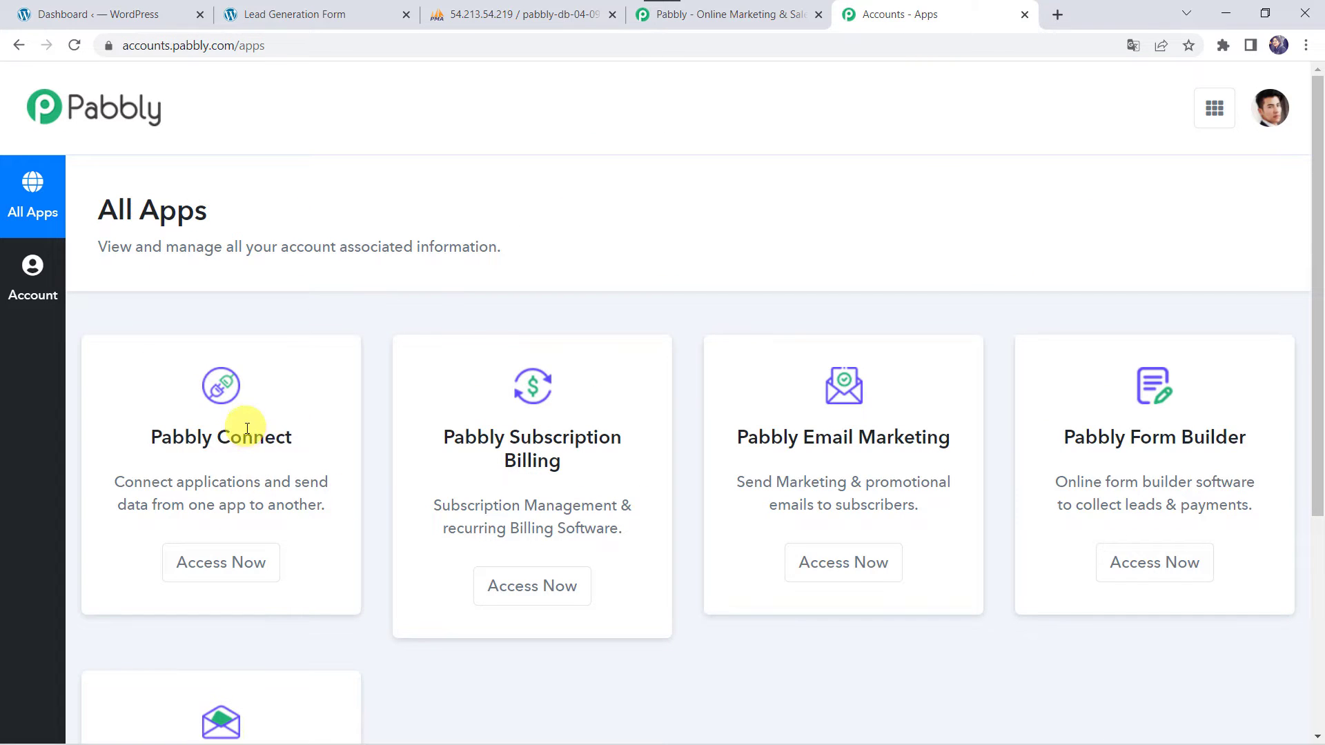
# From the Pabbly Connect dashboard, create a workflow named 'Send Fluent Forms Data to MySQL Database'
pyautogui.click(208, 552)
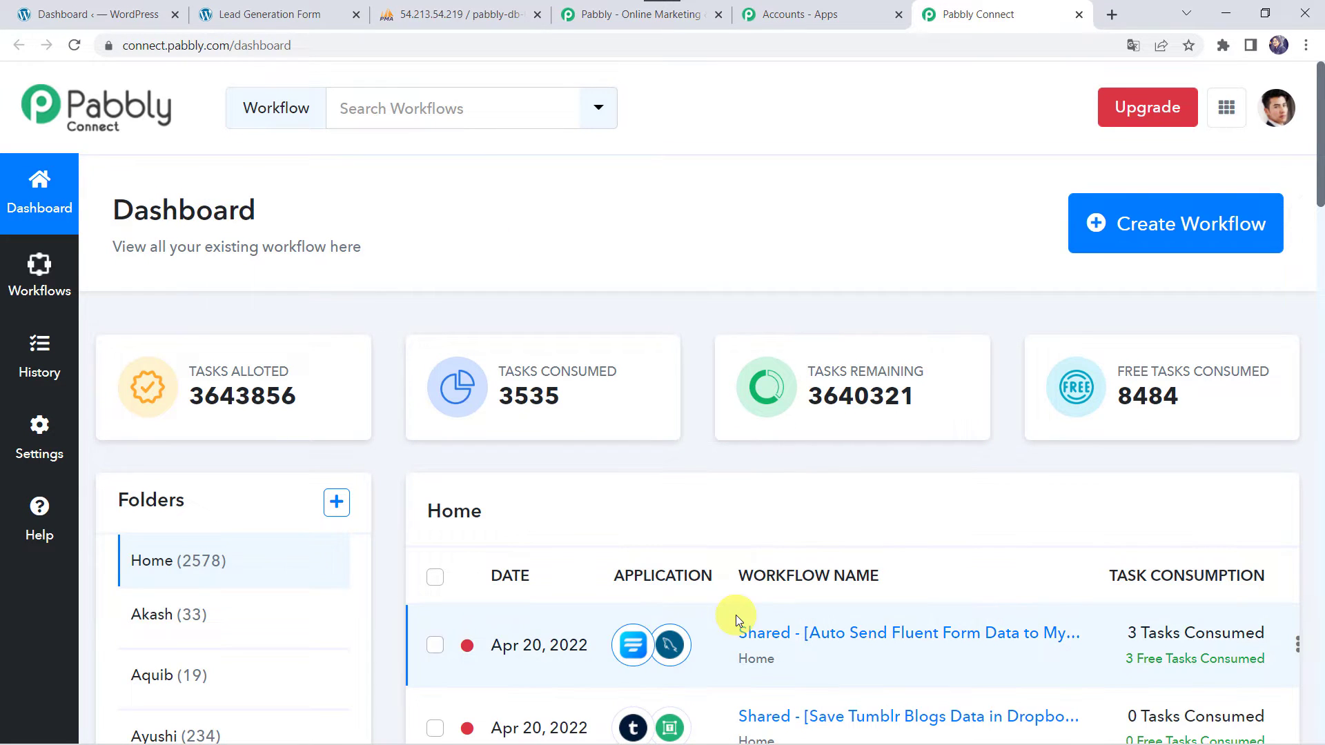
pyautogui.scroll(-5, 735, 614)
pyautogui.scroll(5, 735, 615)
pyautogui.click(1208, 233)
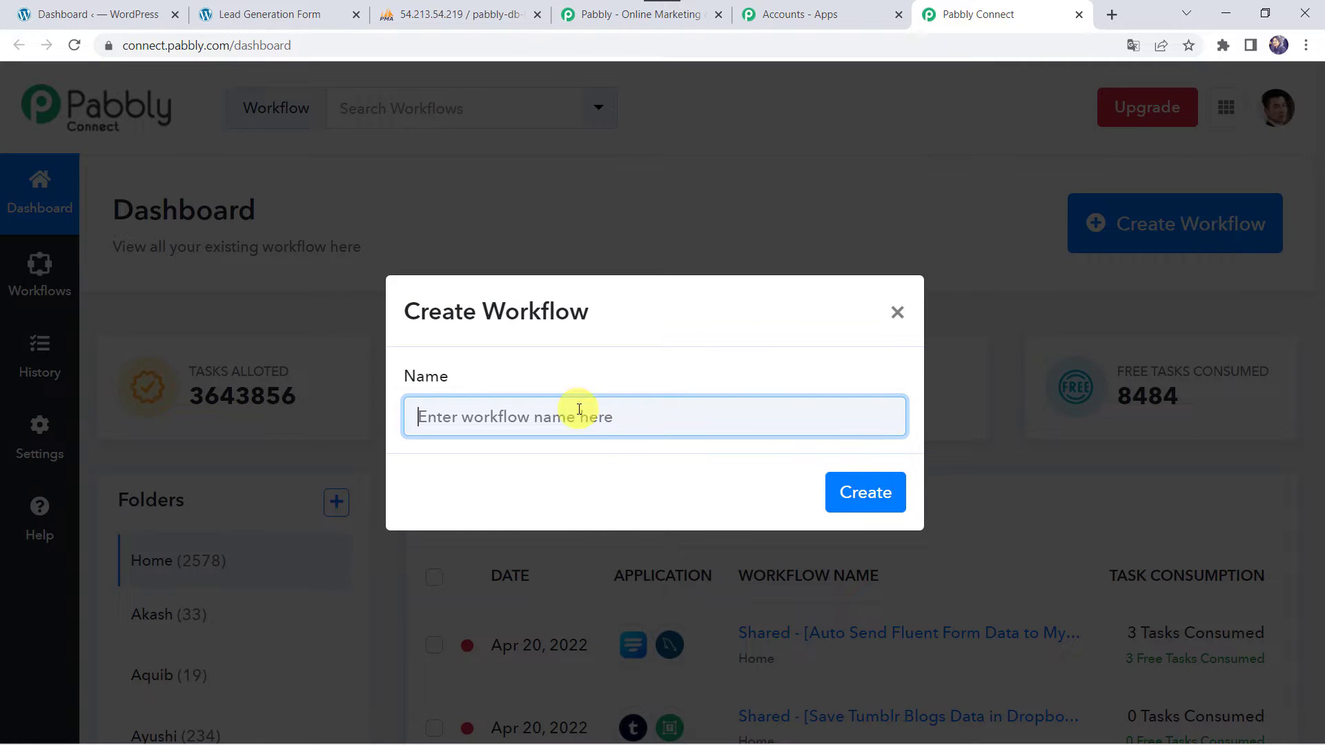
pyautogui.click(527, 417)
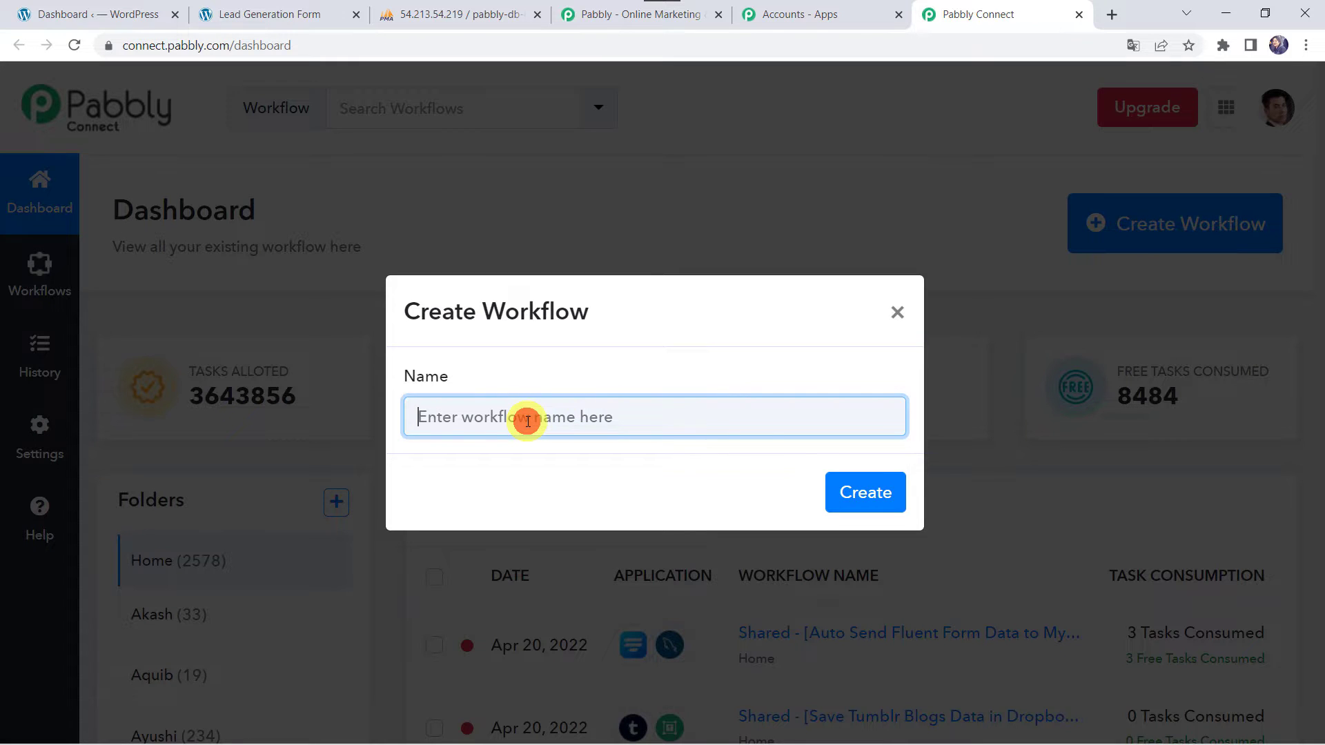
pyautogui.write('Send Fluent Forms Data to MySQL Database')
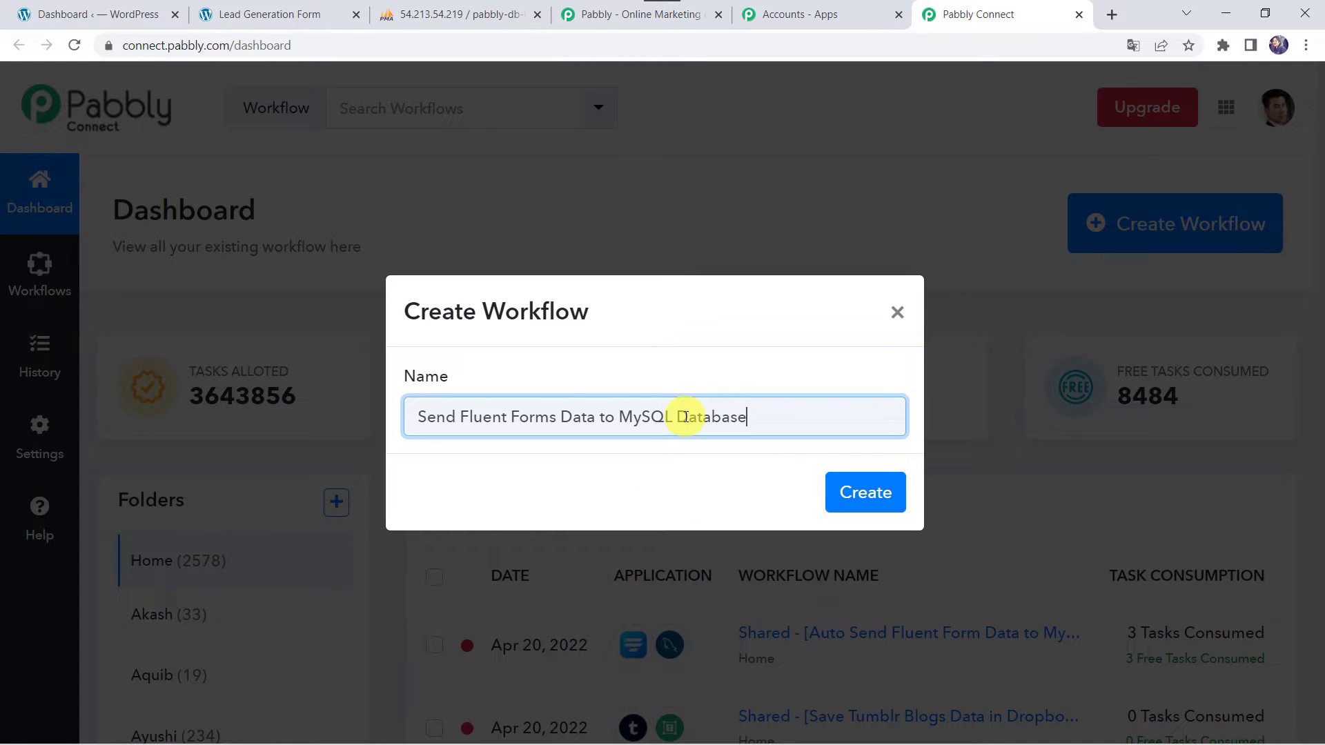
pyautogui.click(864, 494)
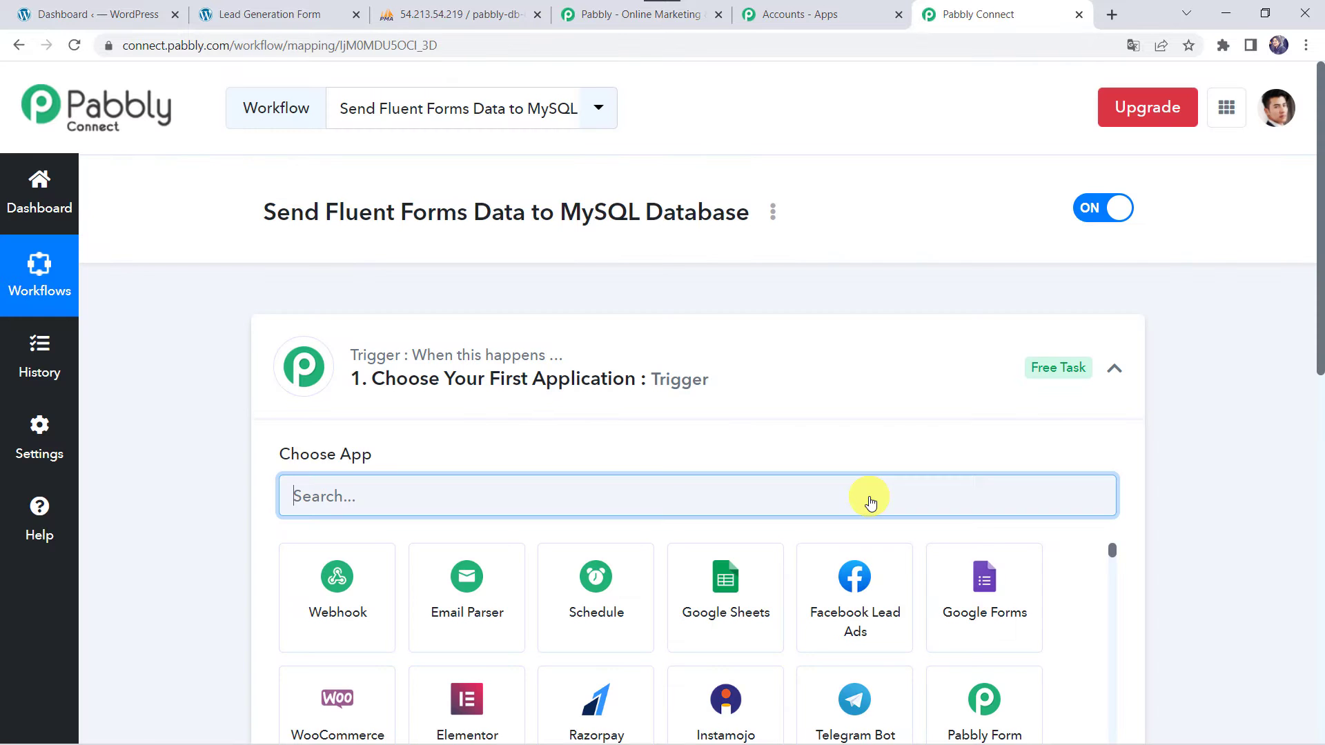
# Choose Fluent Forms as the workflow's trigger app
pyautogui.click(724, 384)
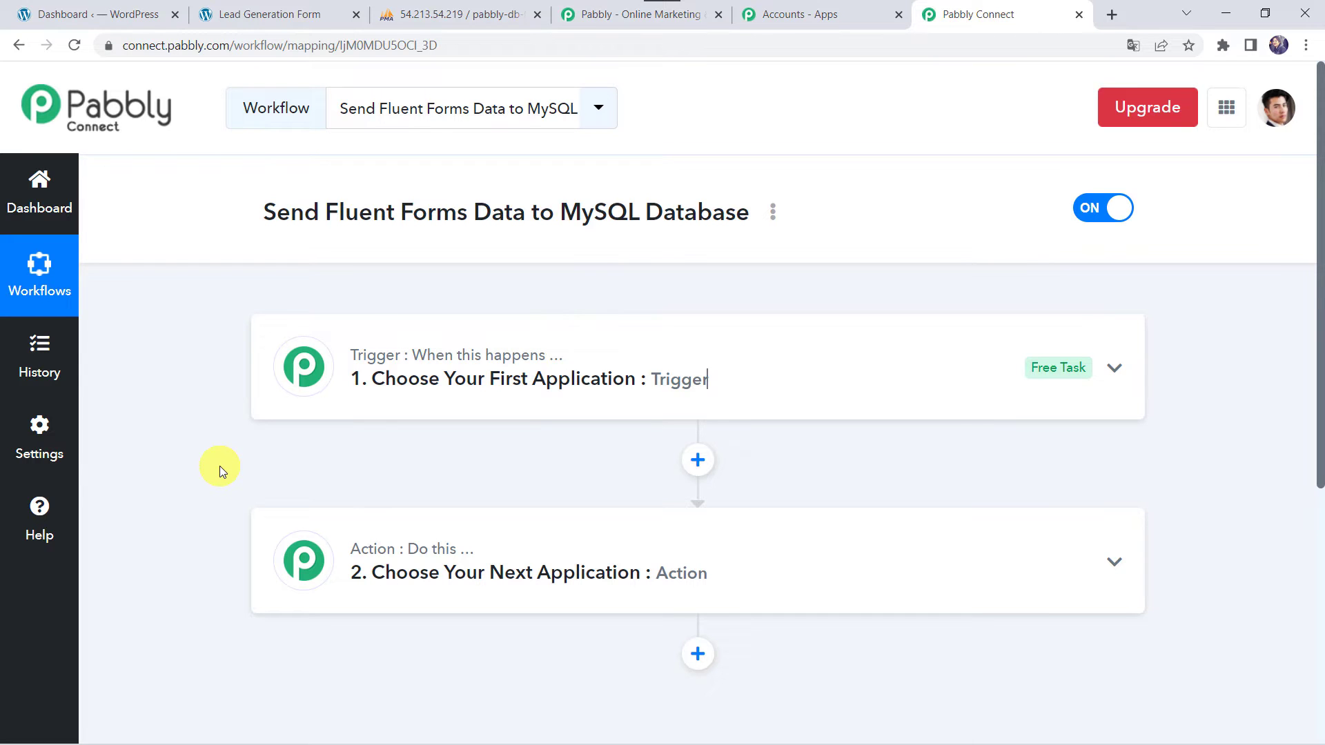
pyautogui.click(749, 383)
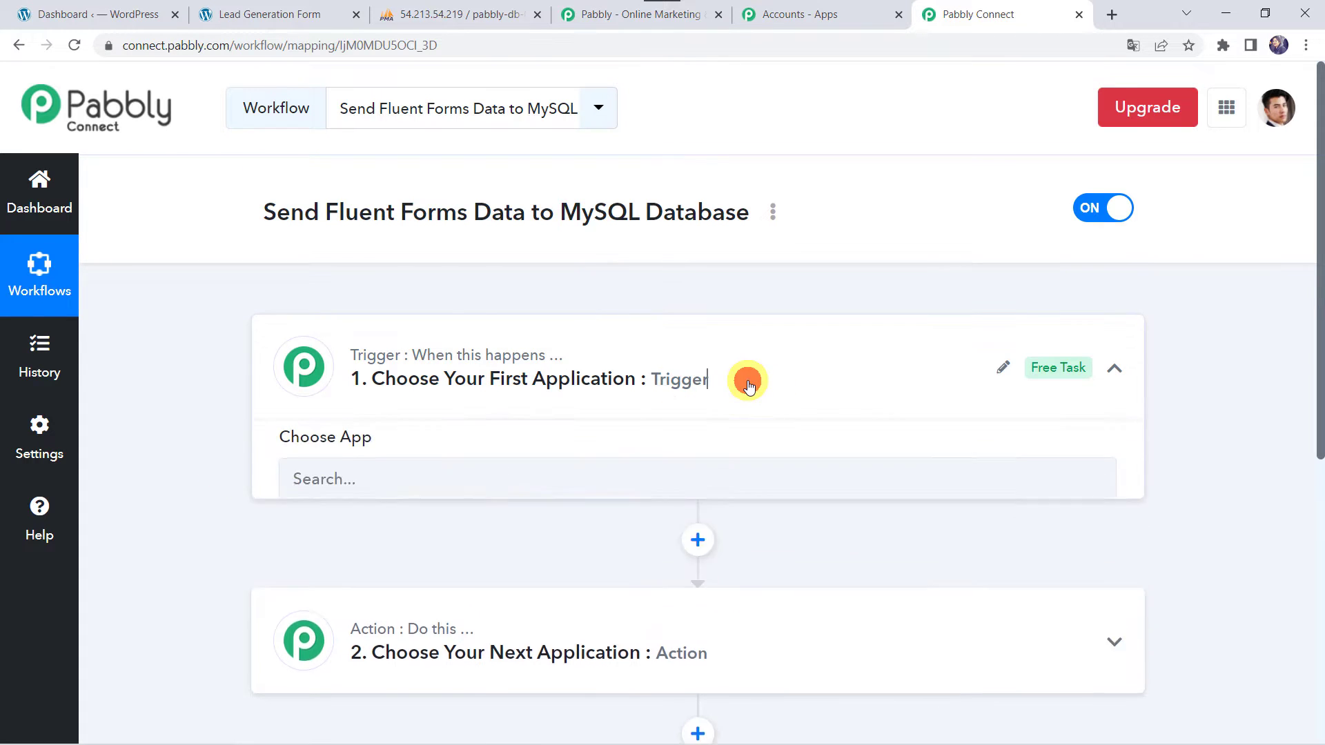
pyautogui.click(453, 487)
pyautogui.write('Fluen')
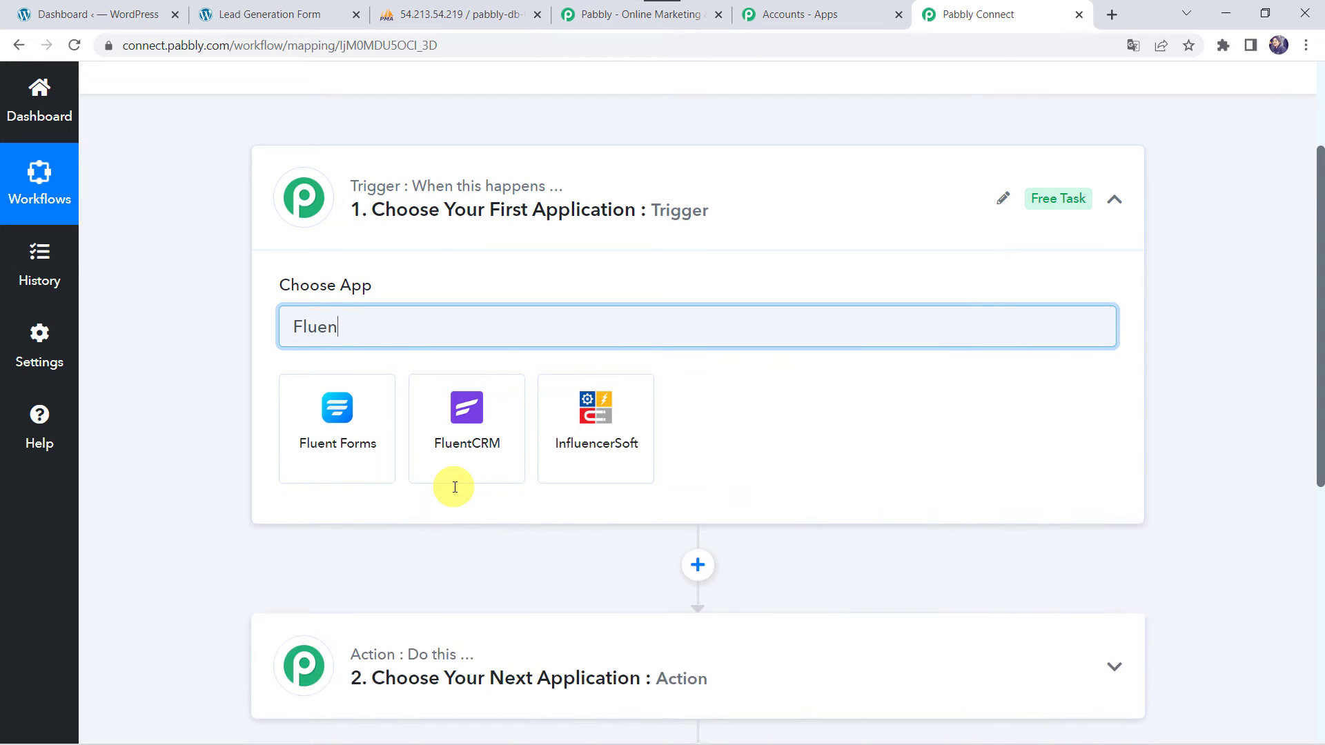
pyautogui.click(375, 447)
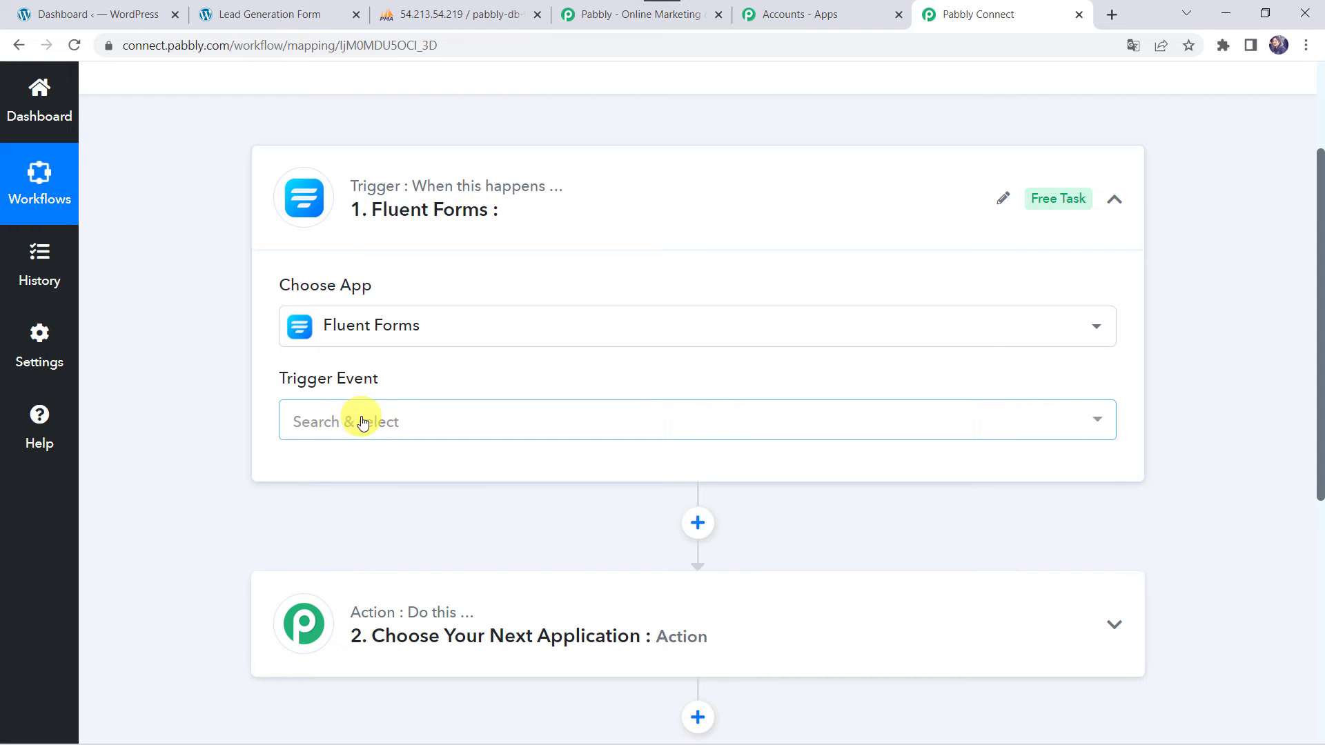
# Set the trigger event to New Form Submission and copy the webhook URL
pyautogui.click(362, 421)
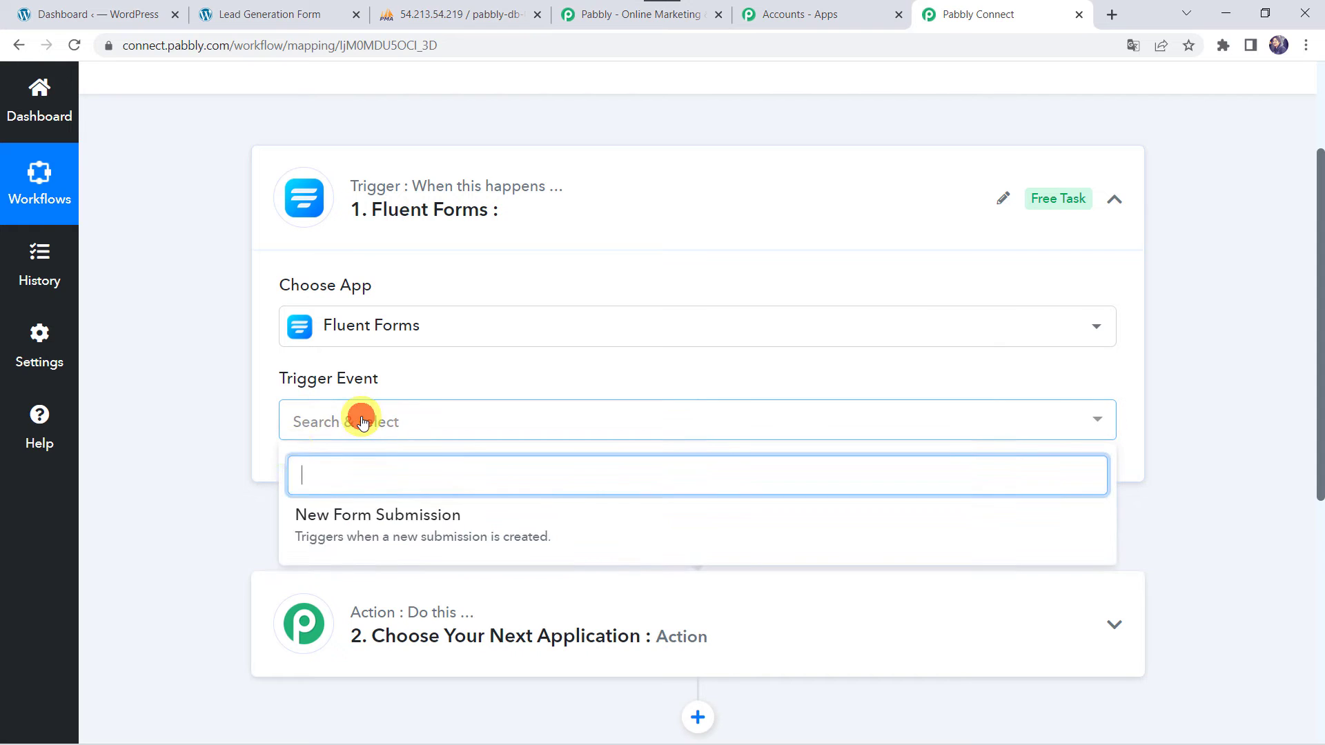
pyautogui.click(378, 536)
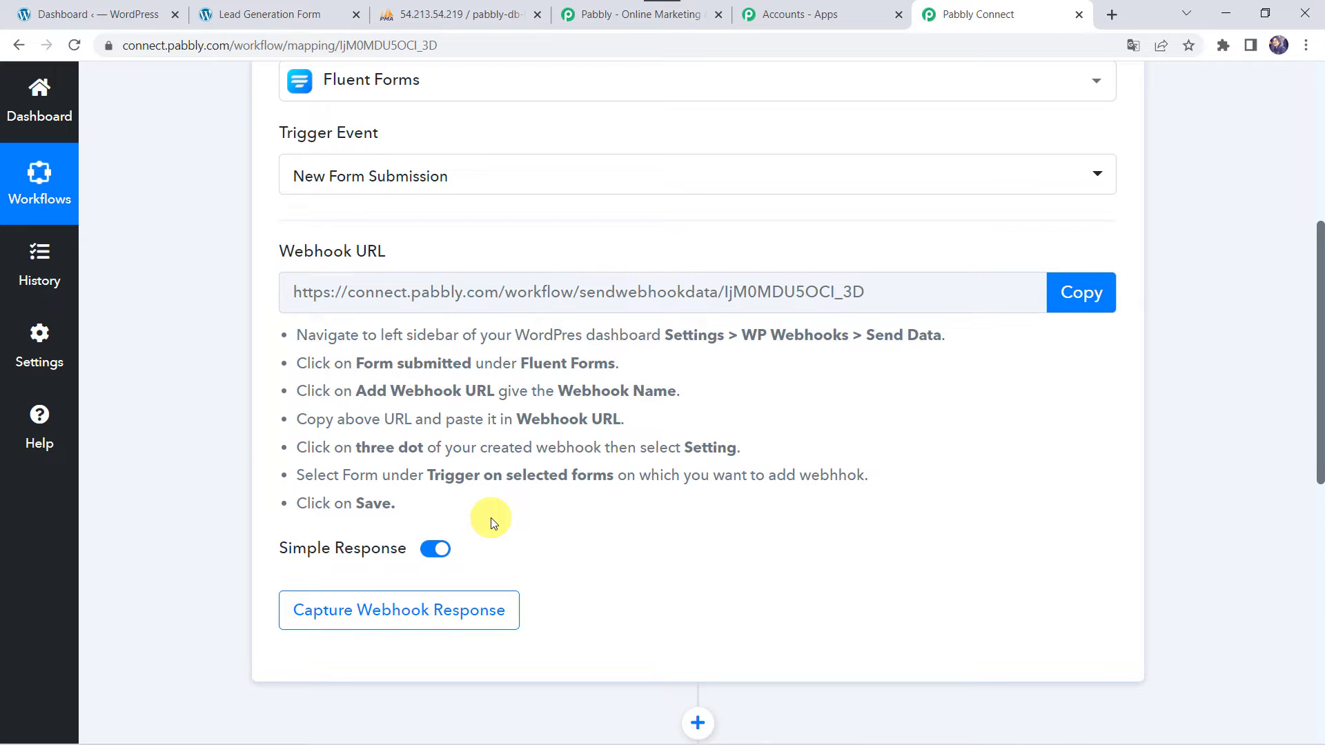
pyautogui.click(1088, 304)
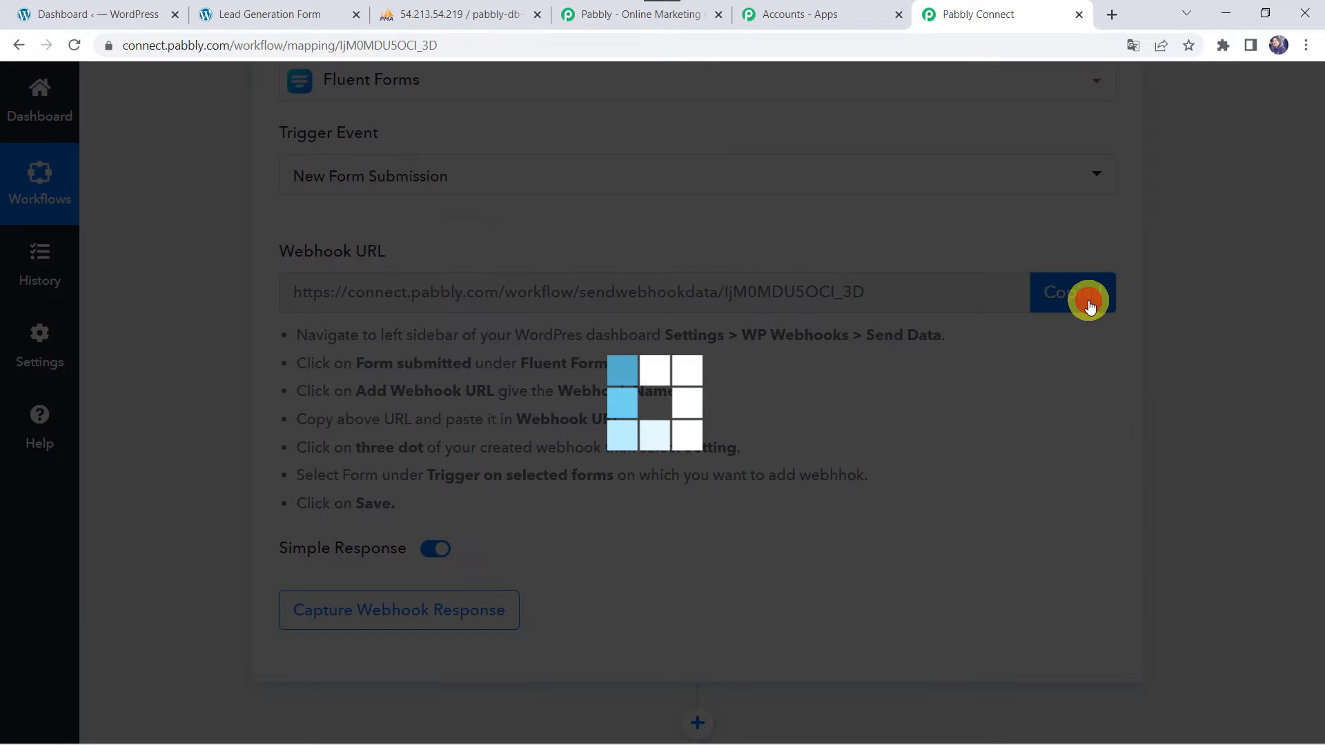
# In the WordPress admin, open Fluent Forms to list all forms, including Lead Generation Form
pyautogui.click(127, 10)
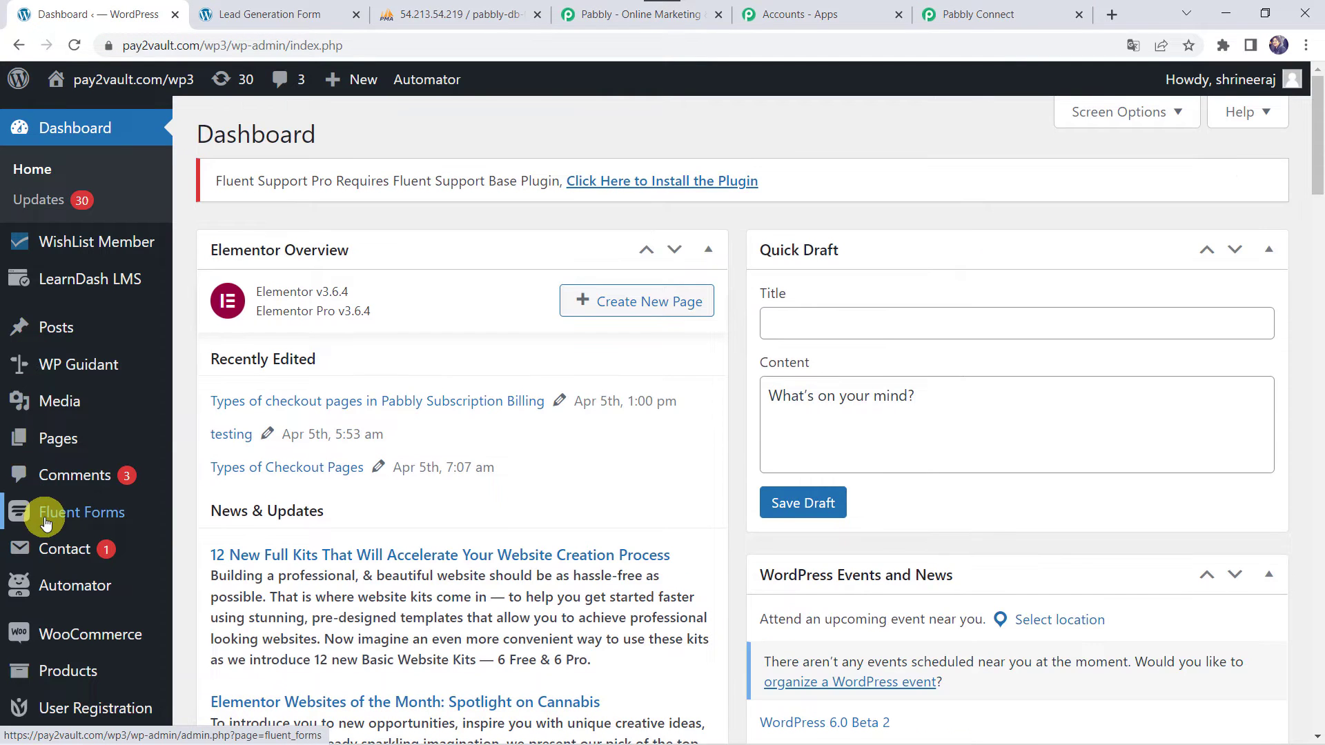
pyautogui.moveTo(45, 523)
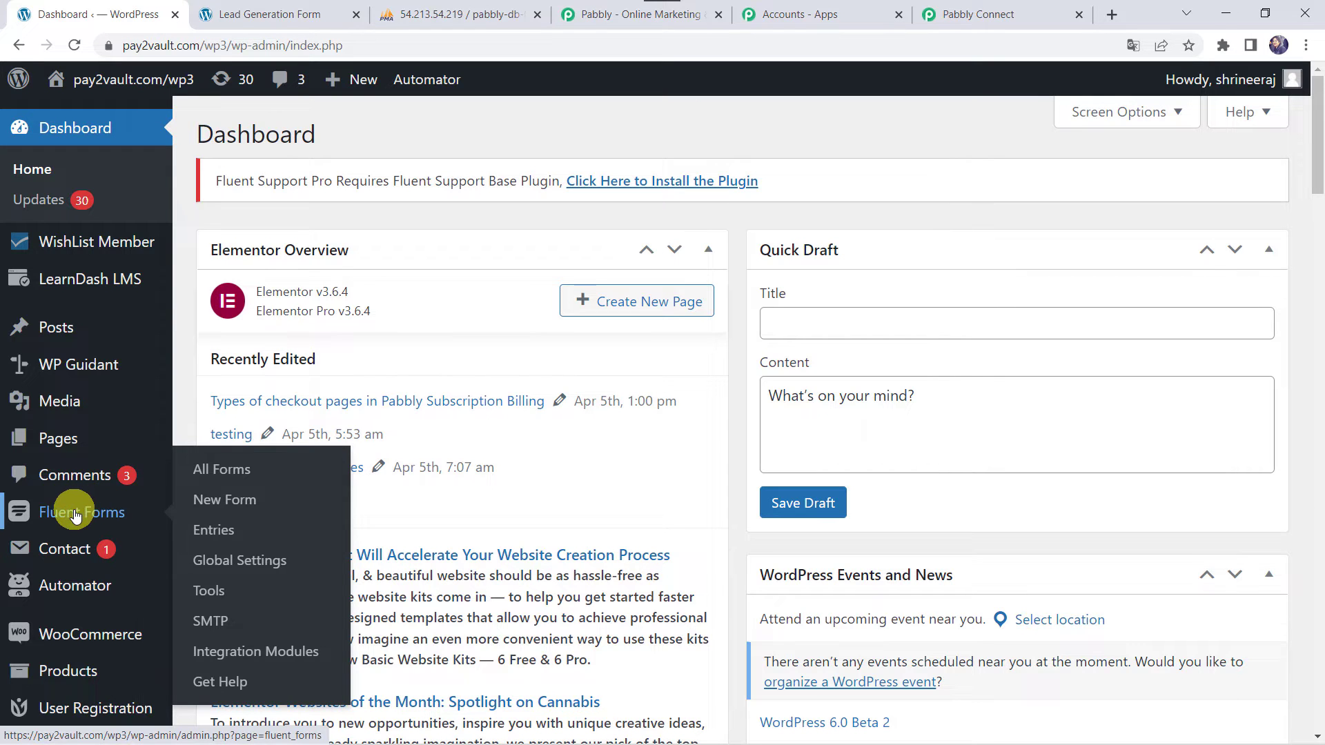
pyautogui.scroll(-6, 65, 514)
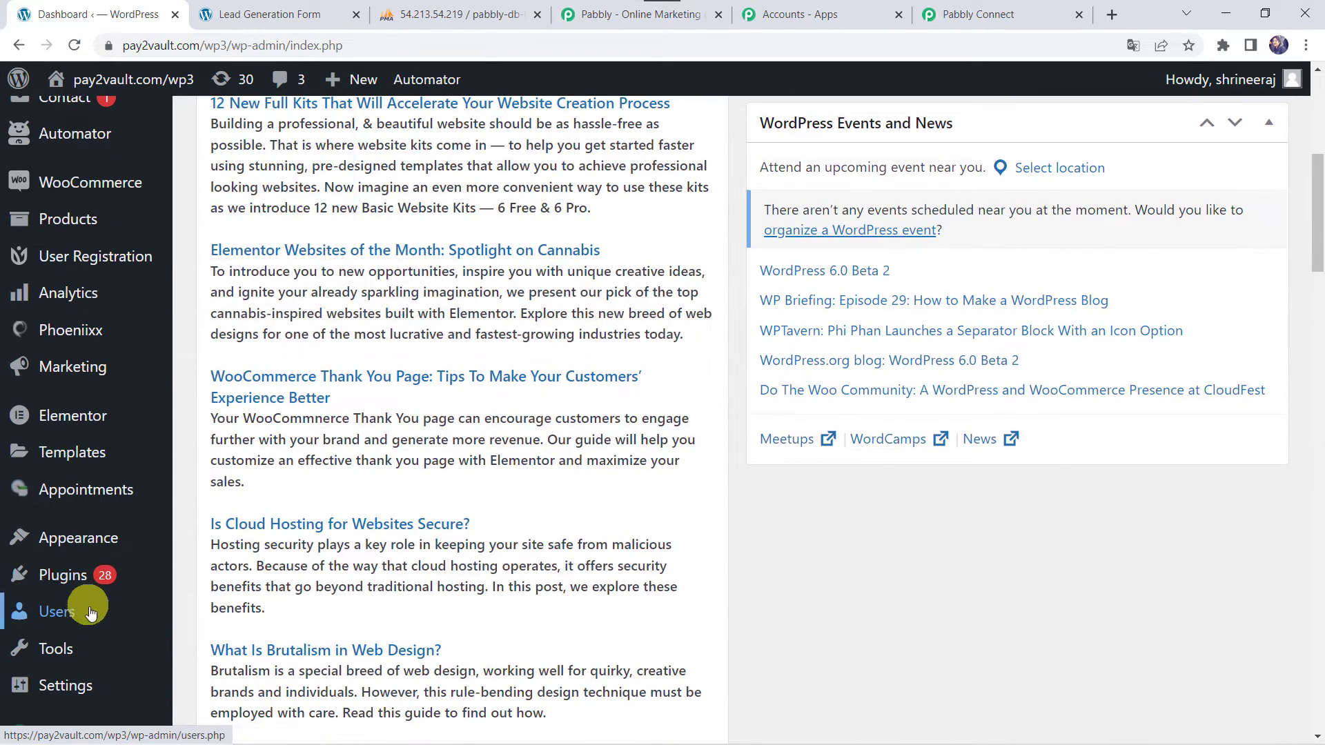
pyautogui.moveTo(81, 581)
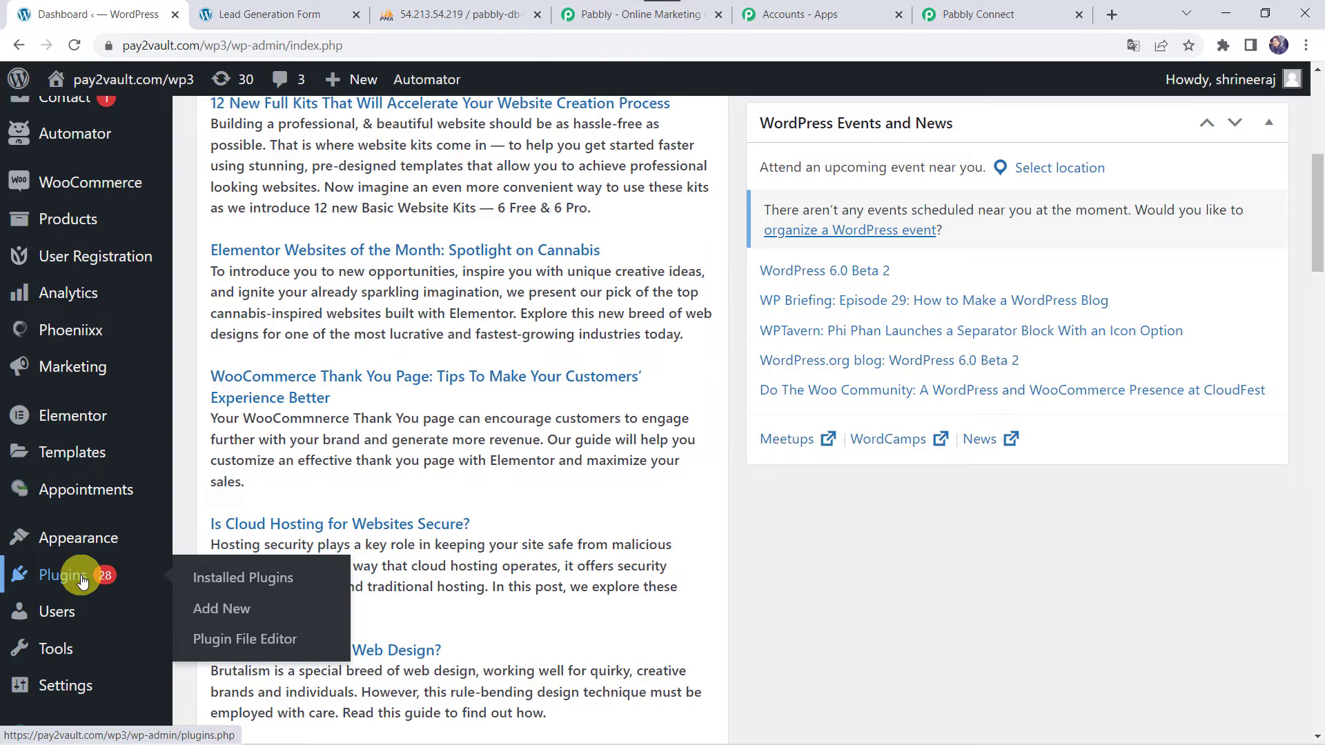
pyautogui.scroll(5, 82, 581)
pyautogui.click(71, 461)
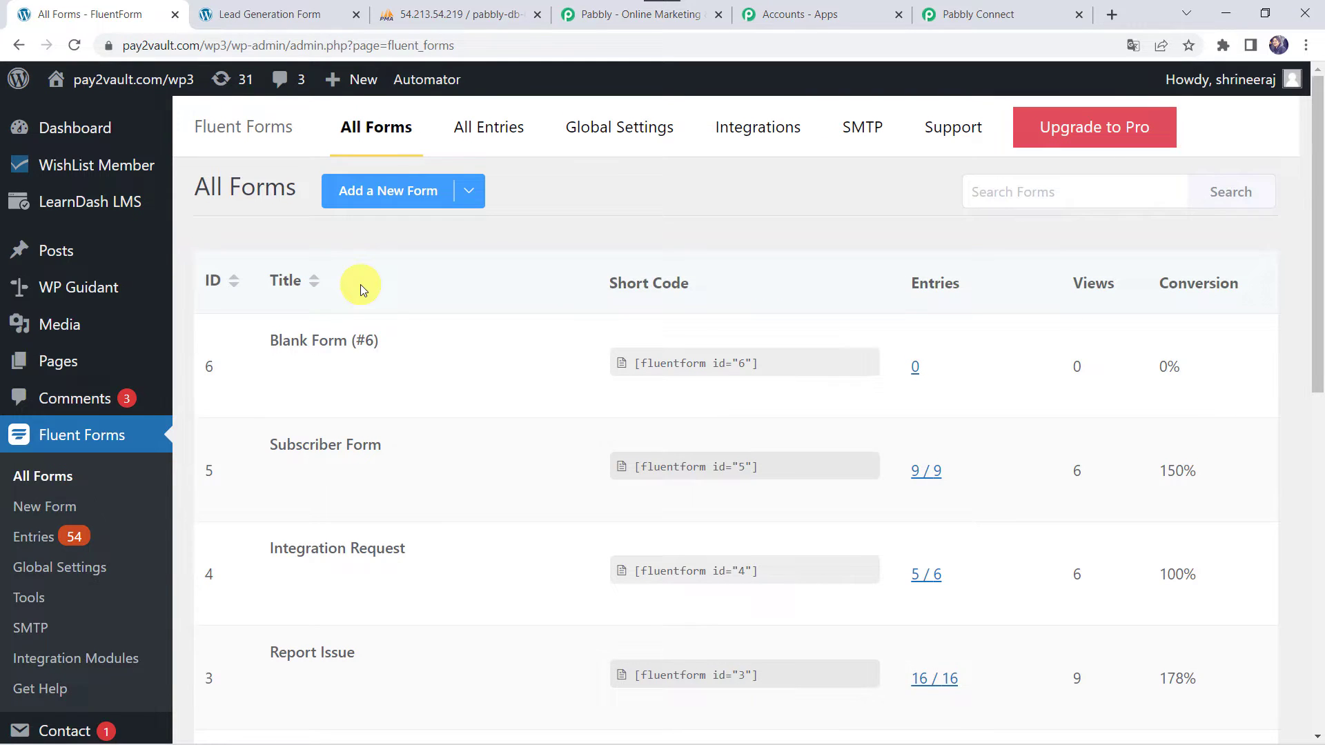
pyautogui.scroll(-1, 360, 284)
pyautogui.moveTo(365, 376)
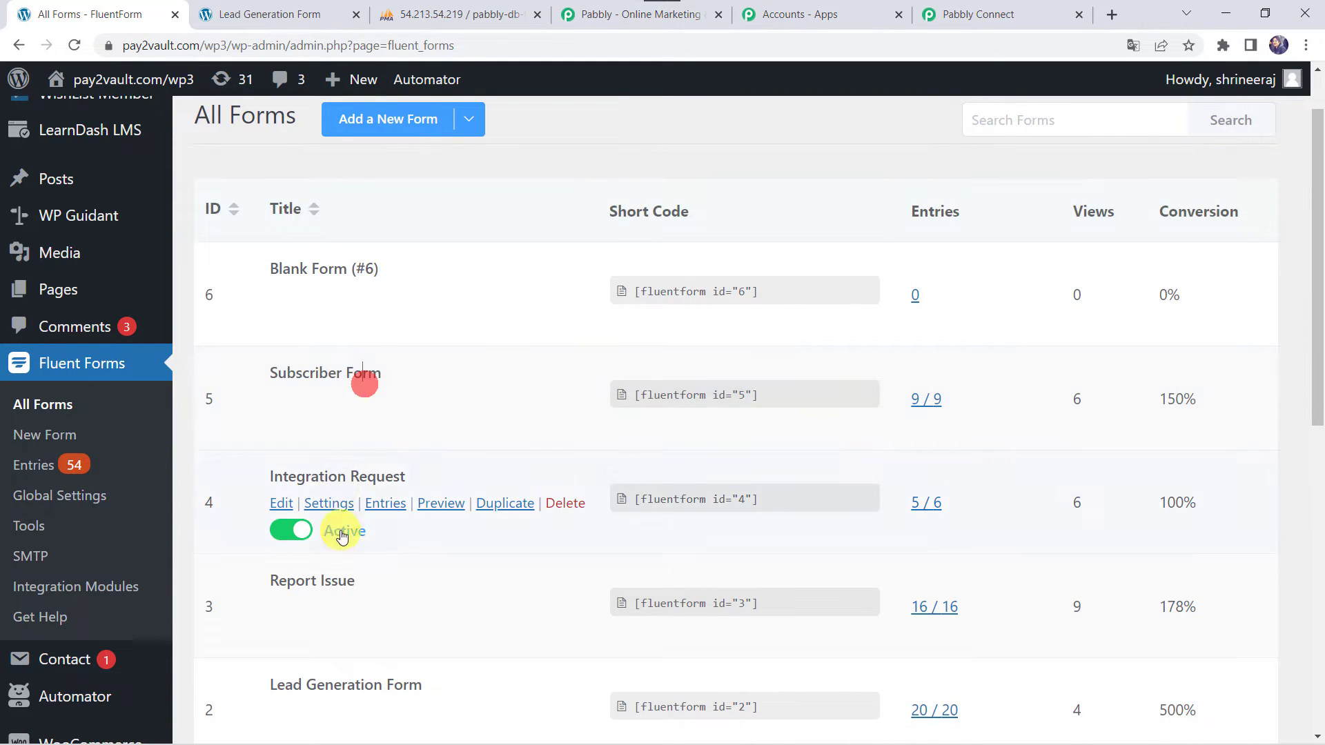
pyautogui.moveTo(317, 577)
pyautogui.scroll(-3, 317, 577)
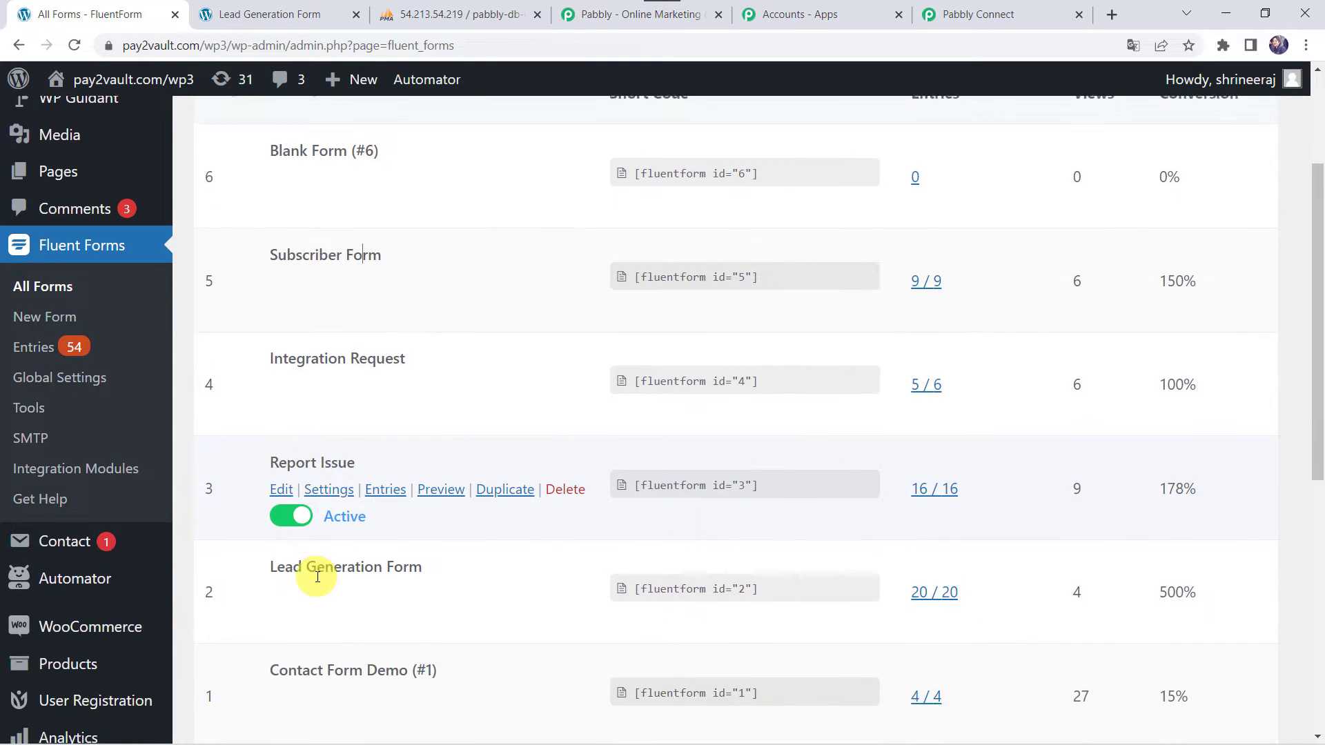
pyautogui.moveTo(328, 501)
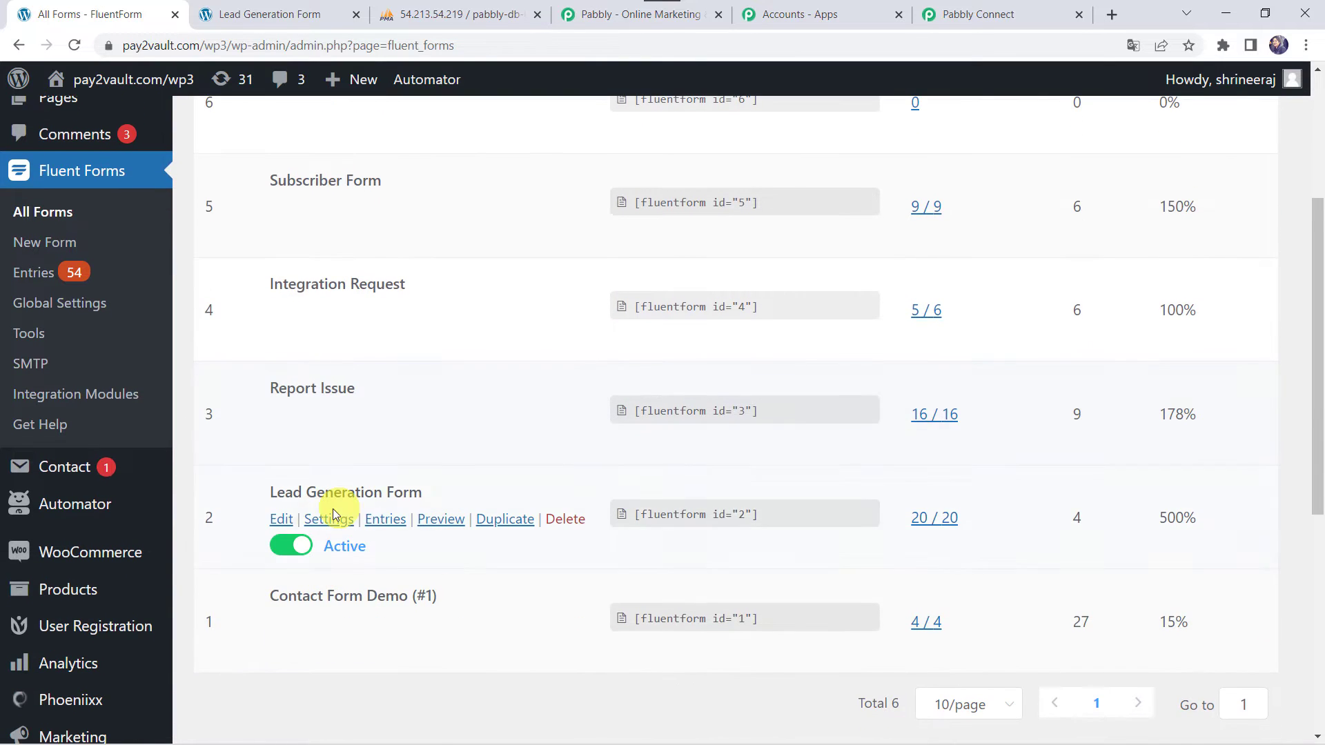
# Open the Lead Generation Form editor, copy its shortcode and preview the live form page
pyautogui.click(280, 525)
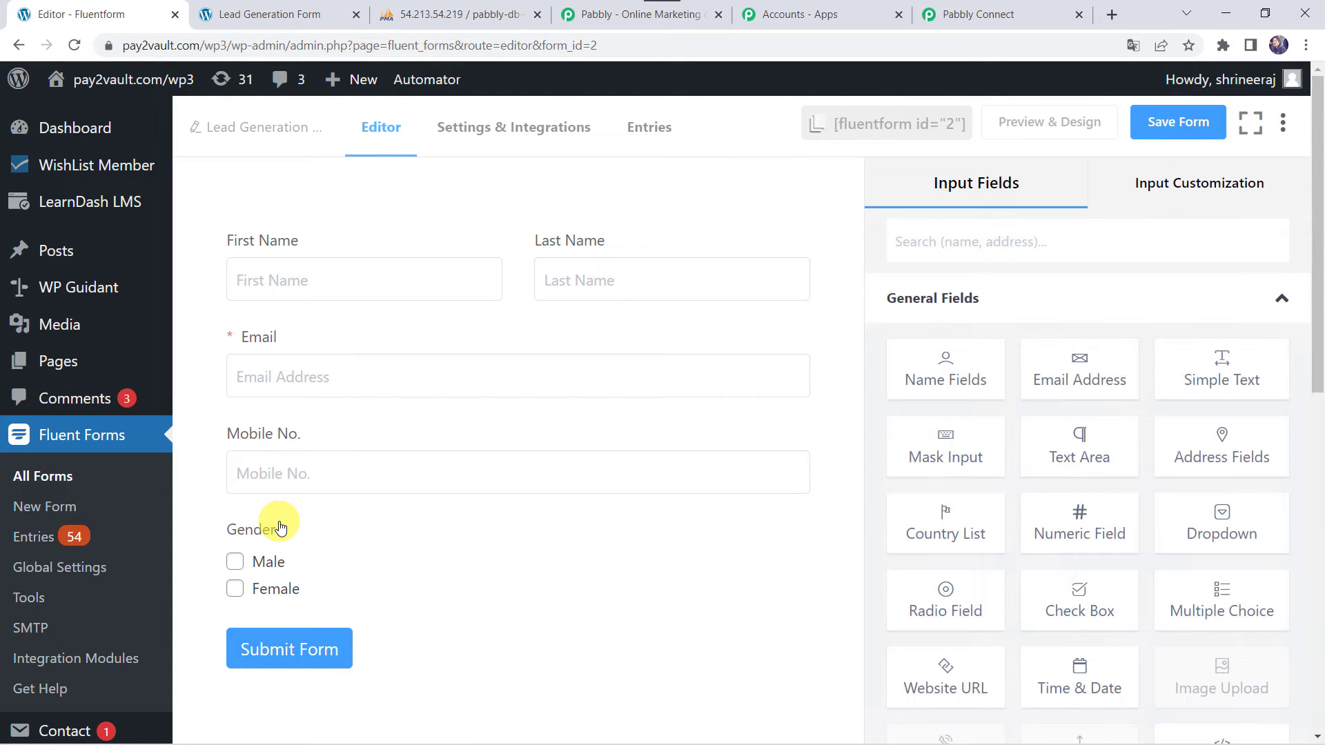
pyautogui.moveTo(295, 304)
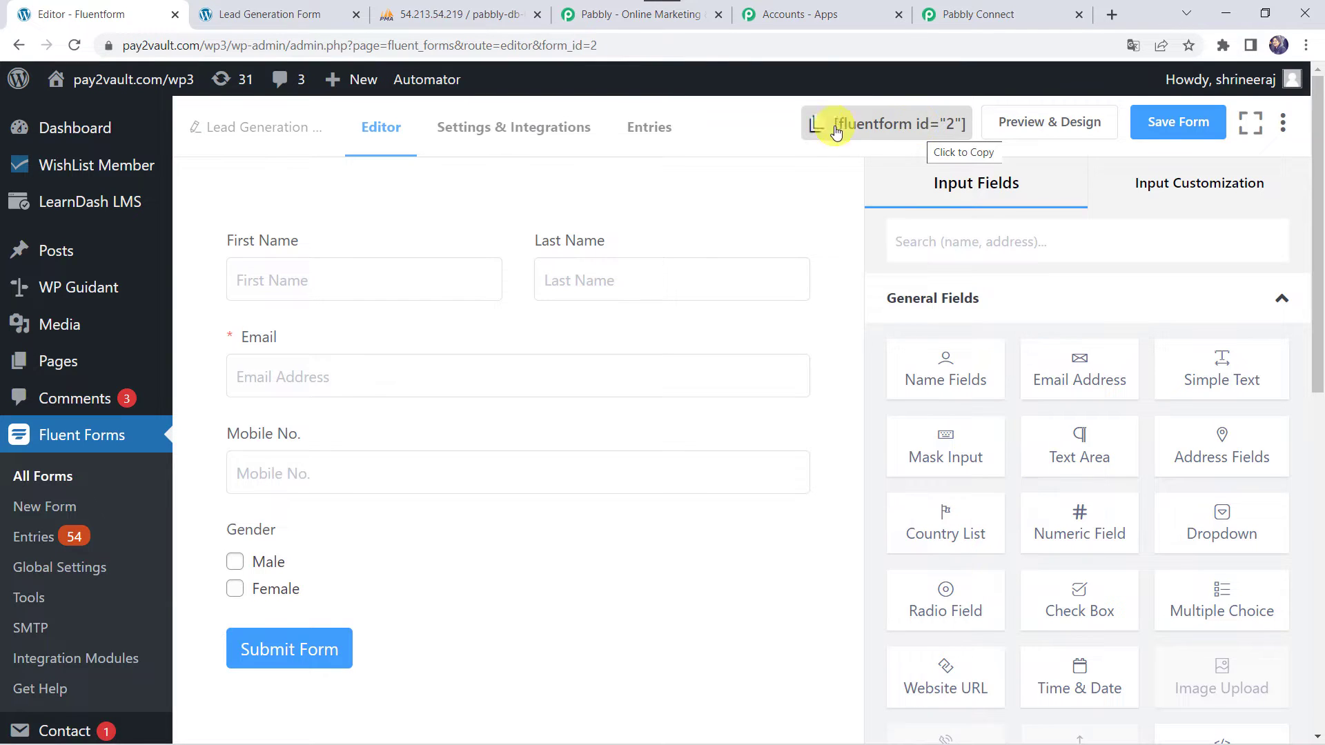
pyautogui.click(918, 129)
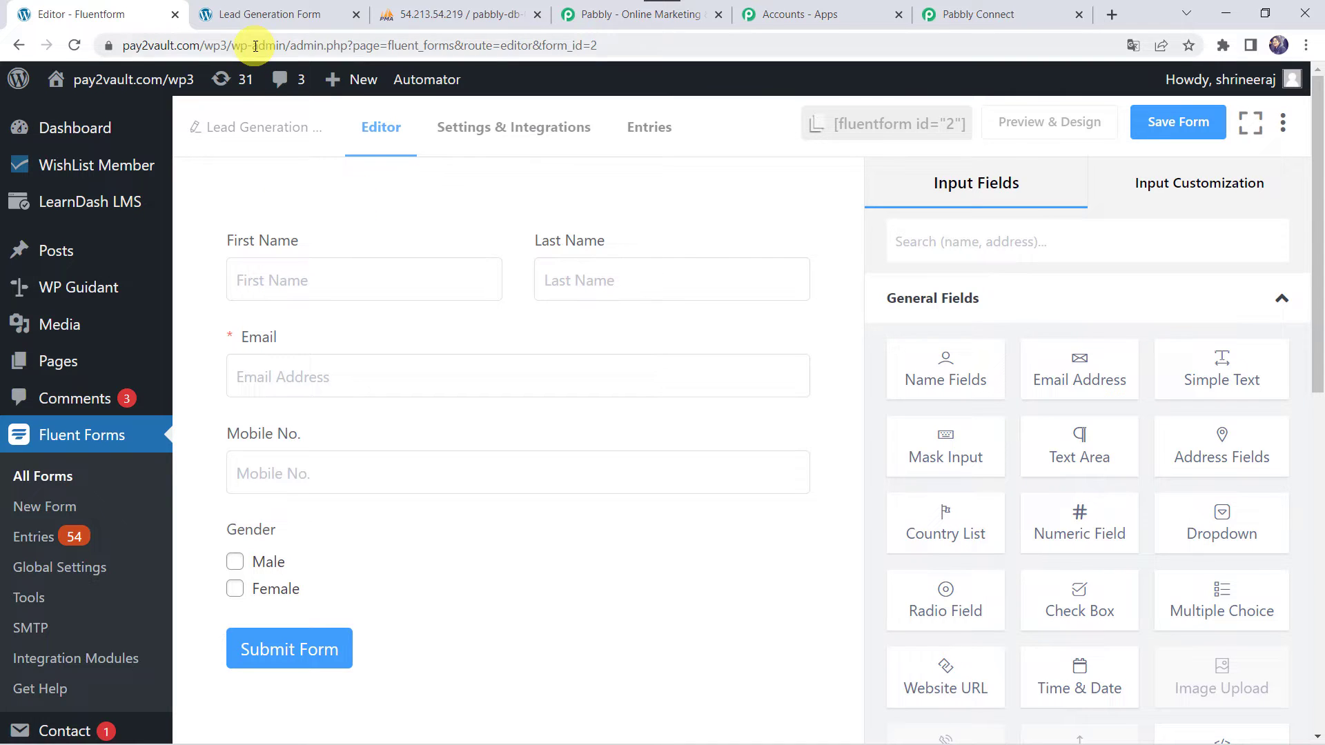
pyautogui.click(308, 24)
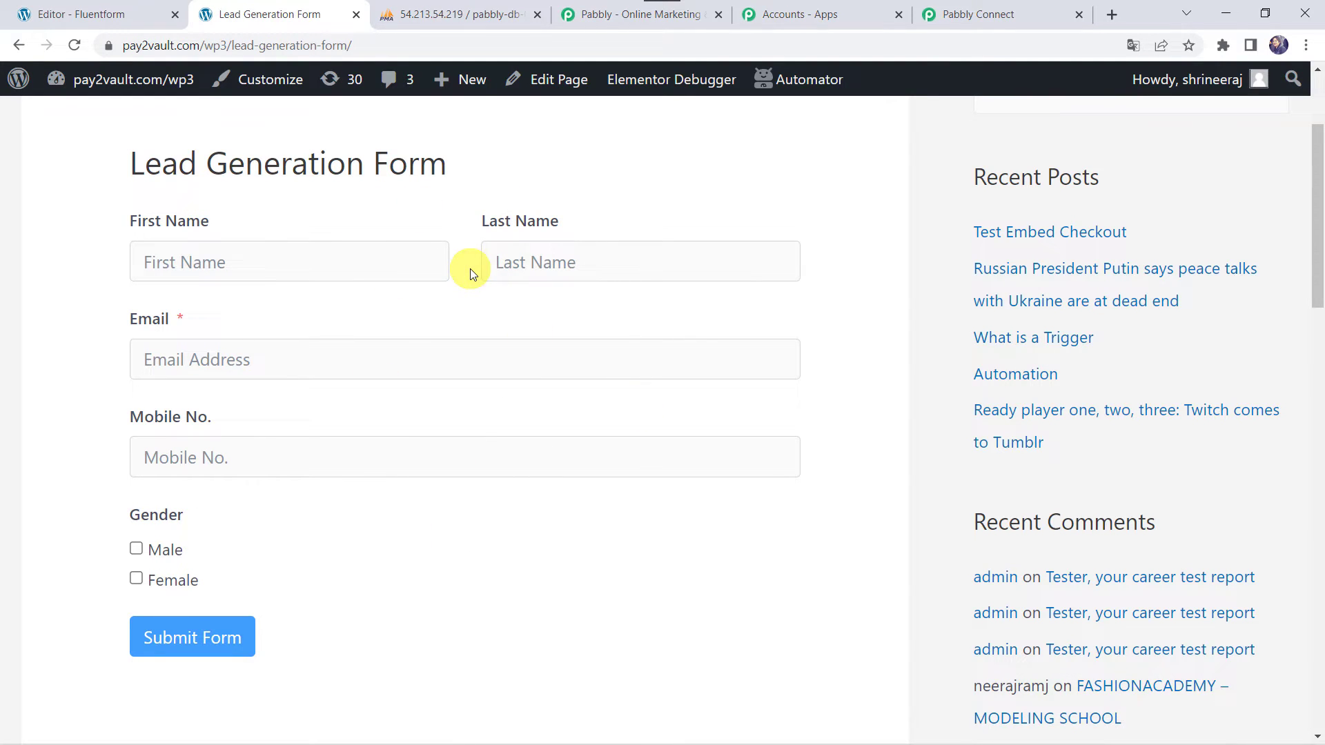
pyautogui.click(126, 17)
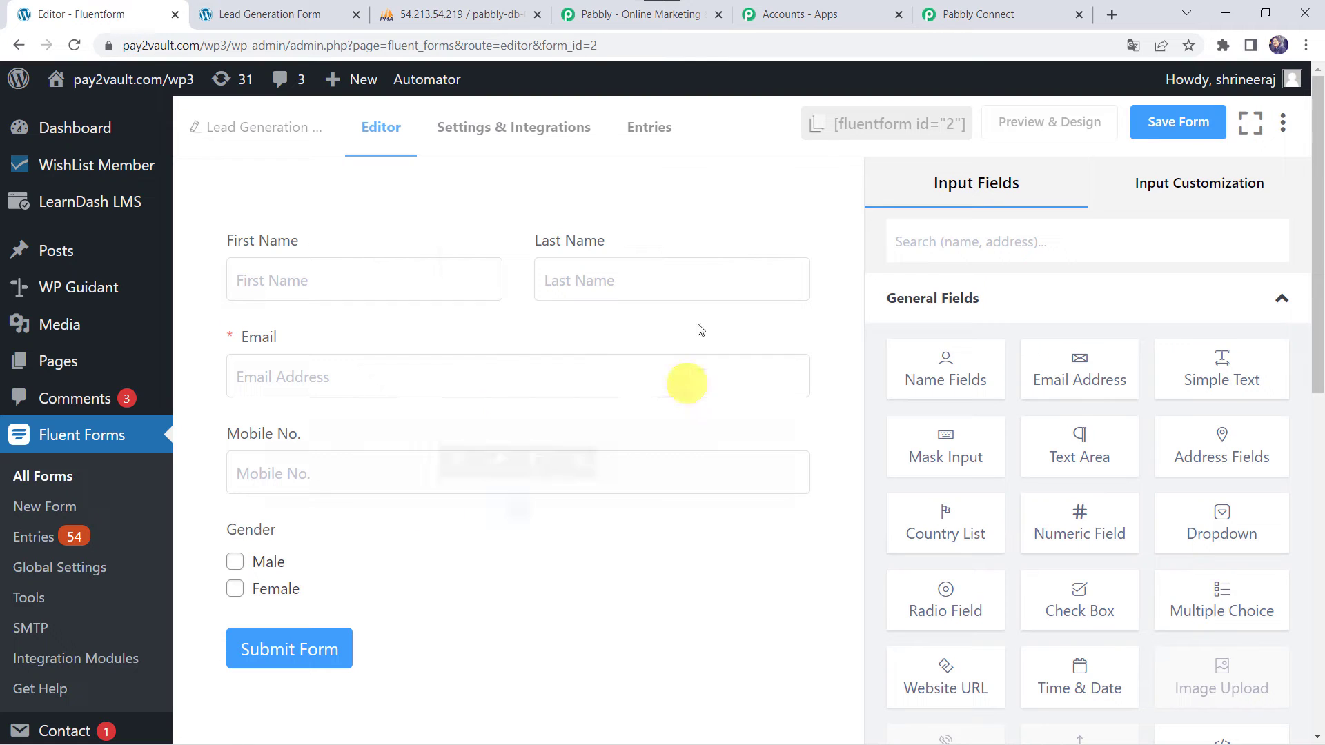
# Reveal the admin sidebar's Settings submenu containing WP Webhooks
pyautogui.moveTo(449, 271)
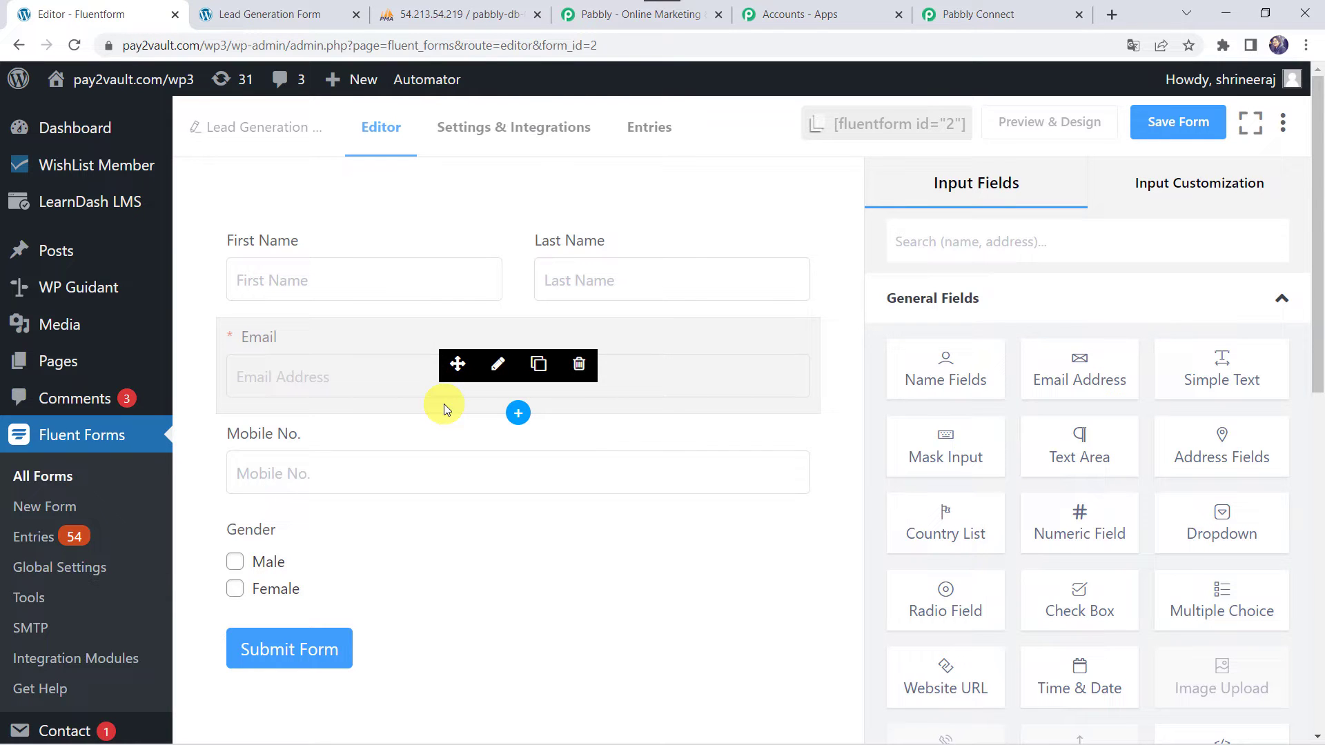
pyautogui.scroll(-5, 38, 592)
pyautogui.scroll(-6, 38, 592)
pyautogui.moveTo(62, 595)
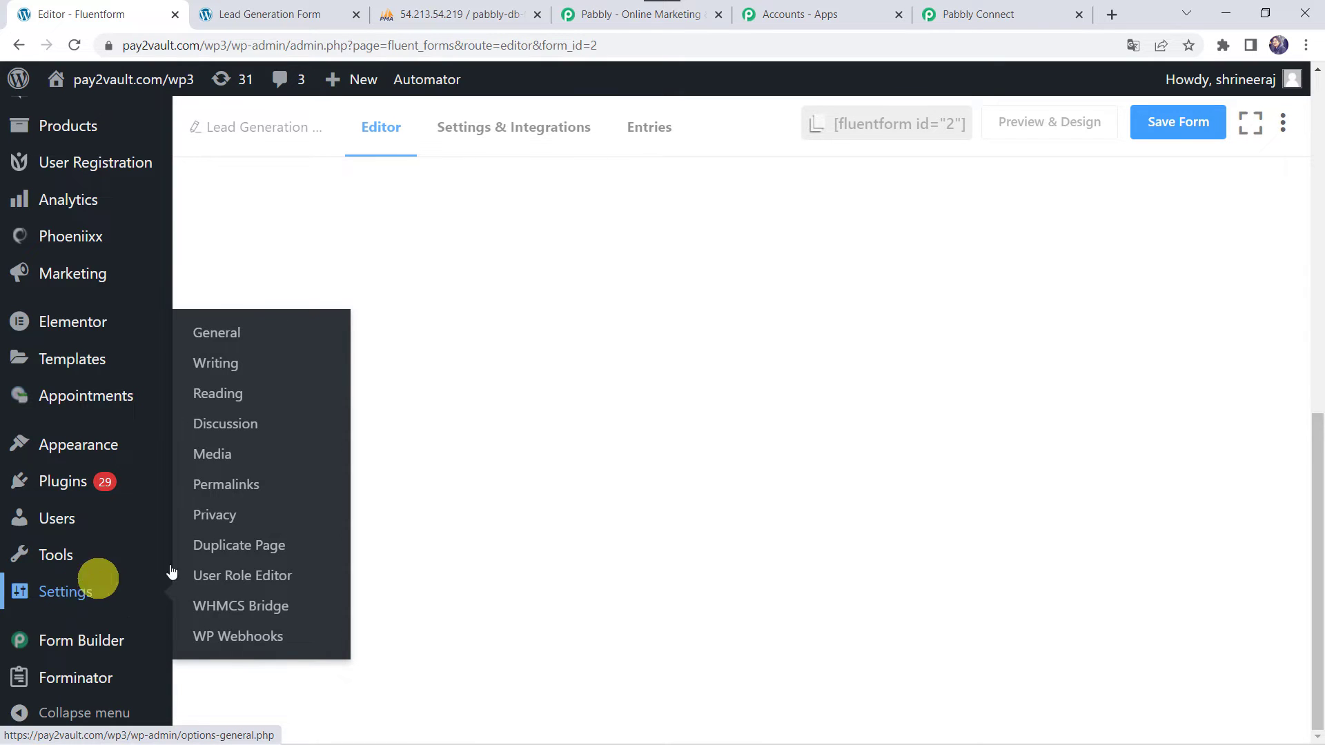
# In WP Webhooks Send Data, open the Fluent Forms Form submitted trigger
pyautogui.click(274, 644)
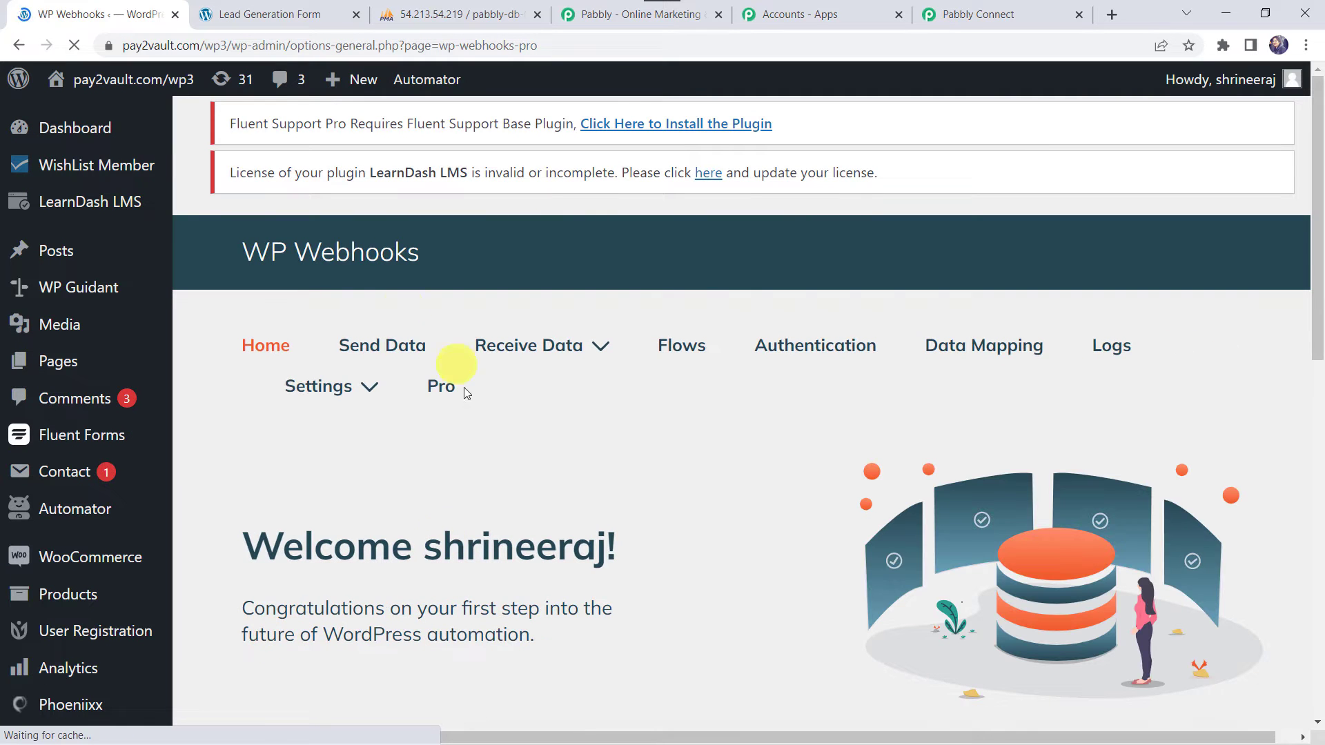
pyautogui.click(387, 351)
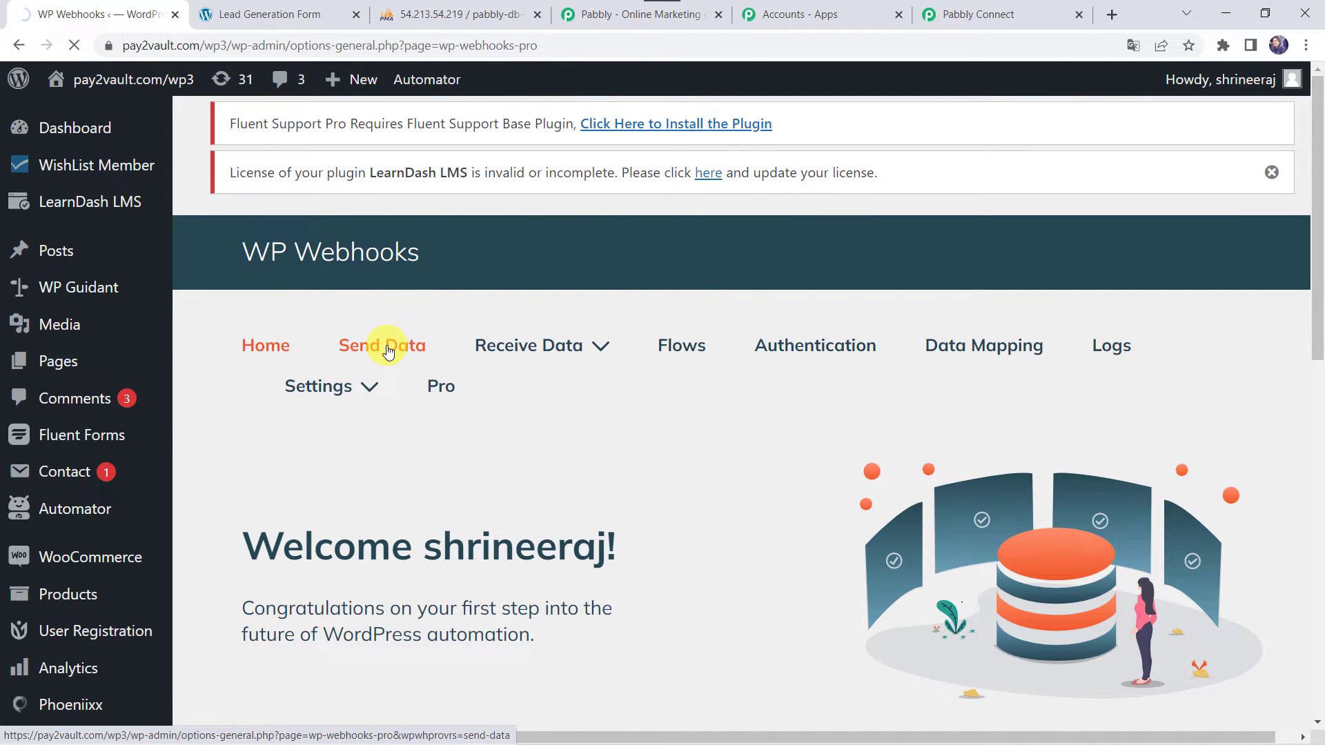
pyautogui.scroll(-3, 441, 509)
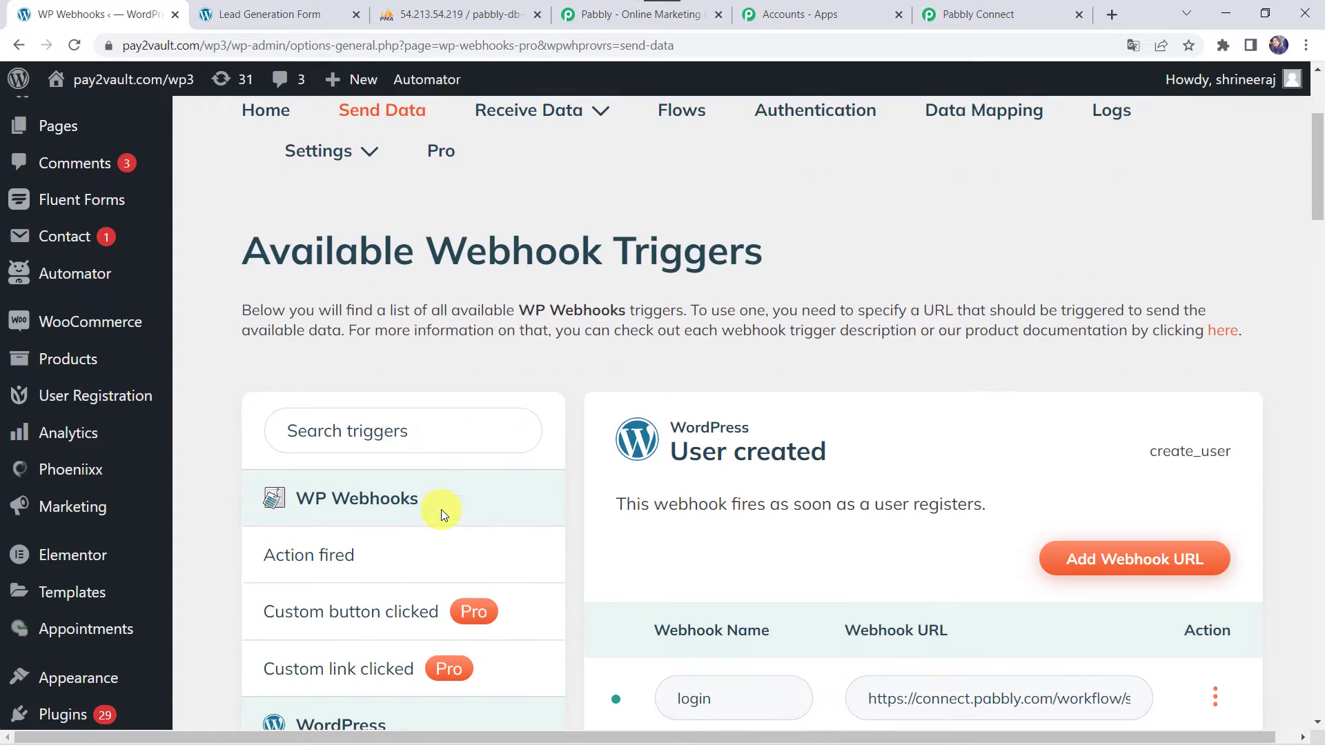
pyautogui.scroll(-20, 441, 510)
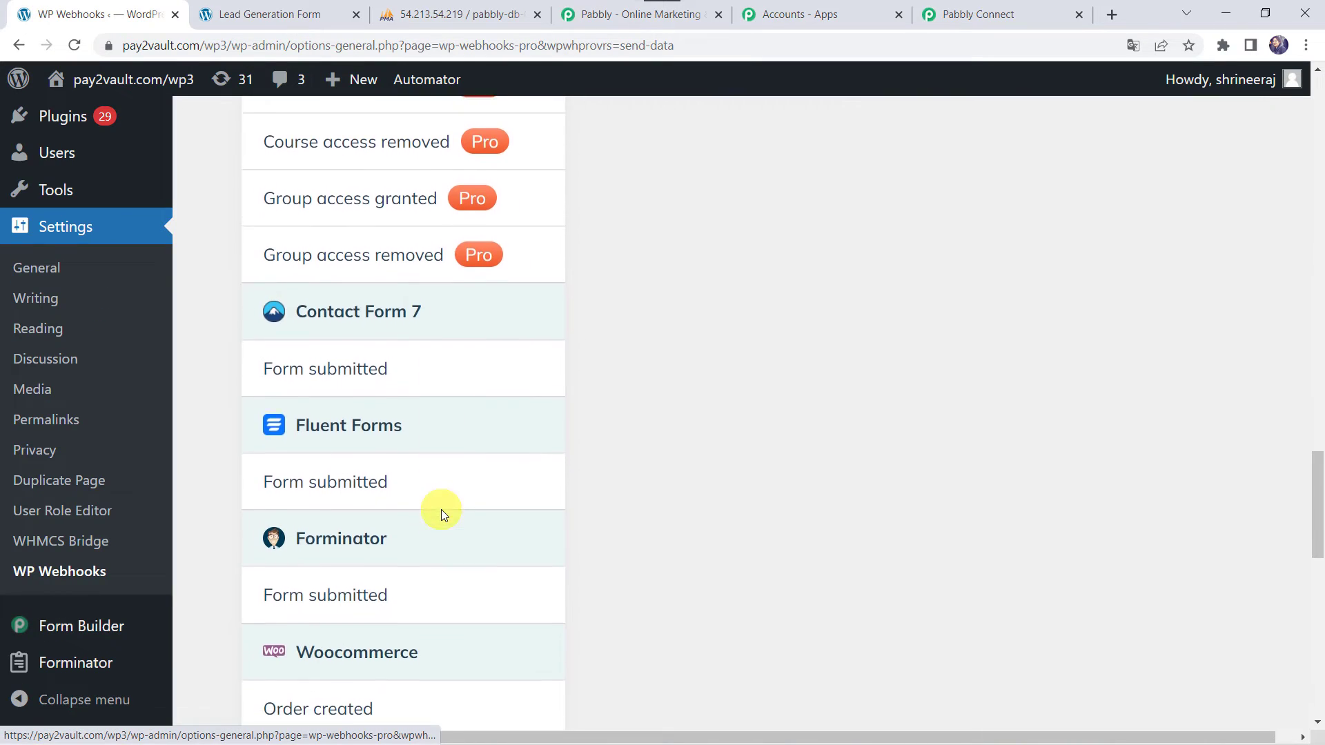
pyautogui.click(318, 458)
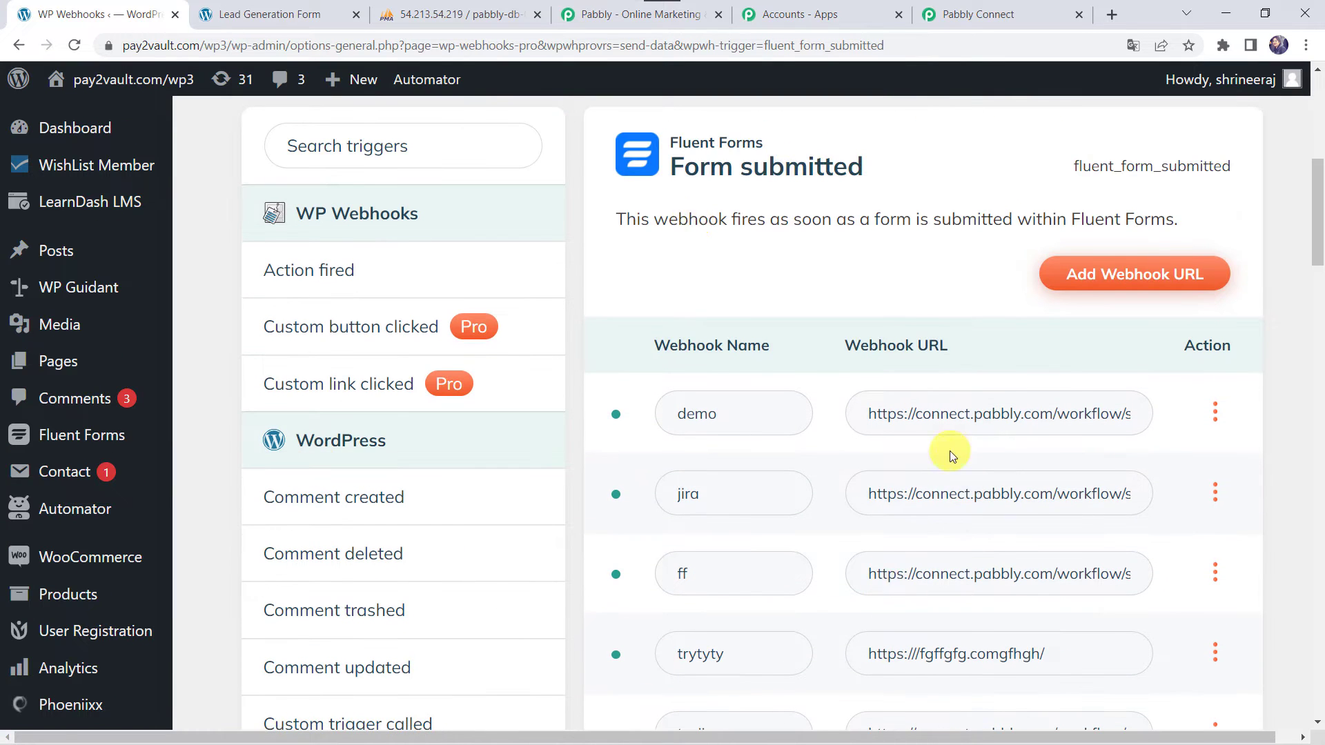
# Bring up the Add Webhook URL dialog for the Form submitted trigger
pyautogui.scroll(2, 831, 590)
pyautogui.scroll(-5, 830, 514)
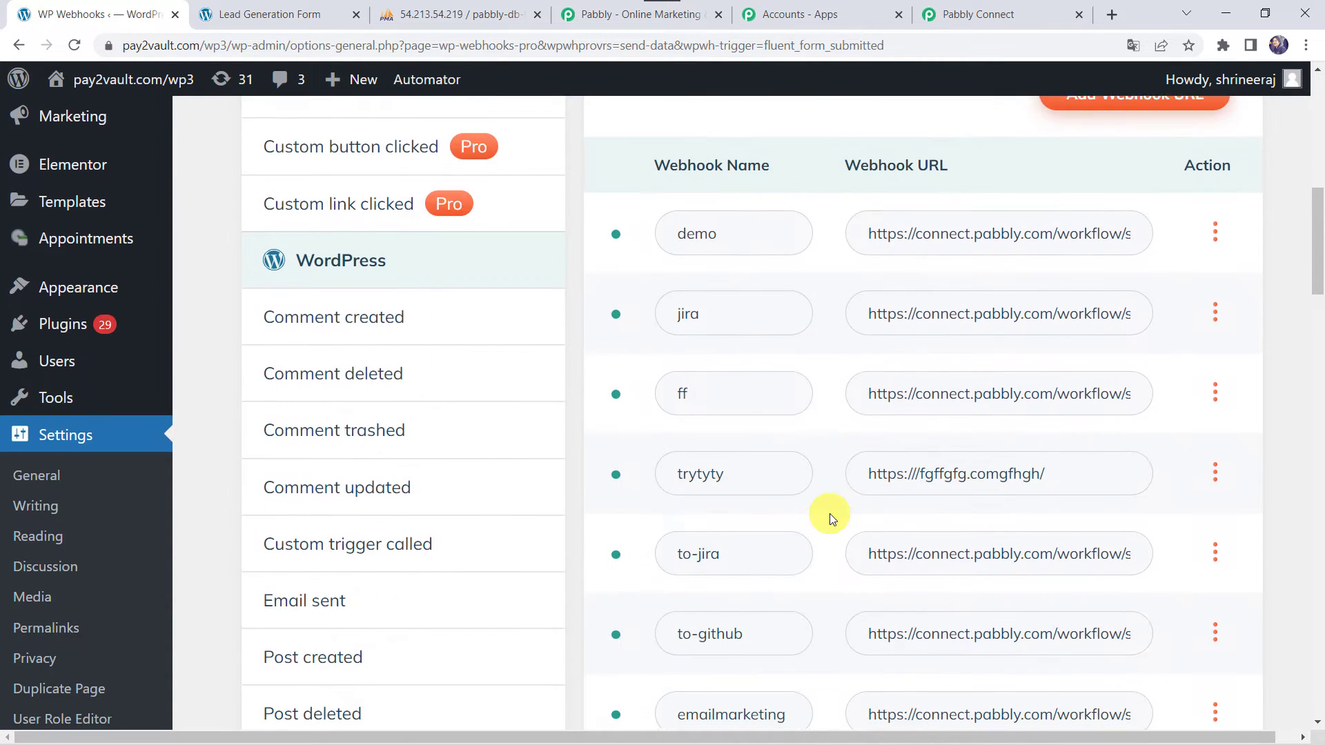
pyautogui.scroll(5, 830, 513)
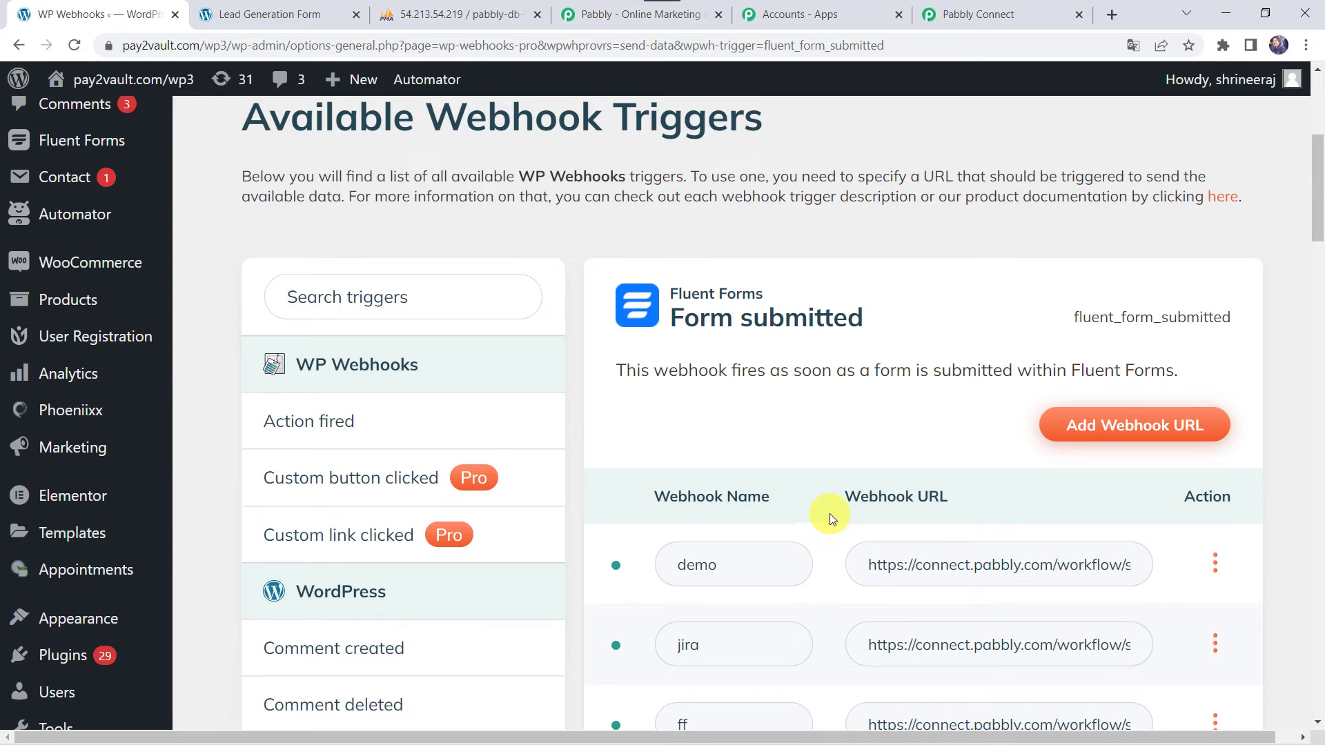
pyautogui.click(1104, 428)
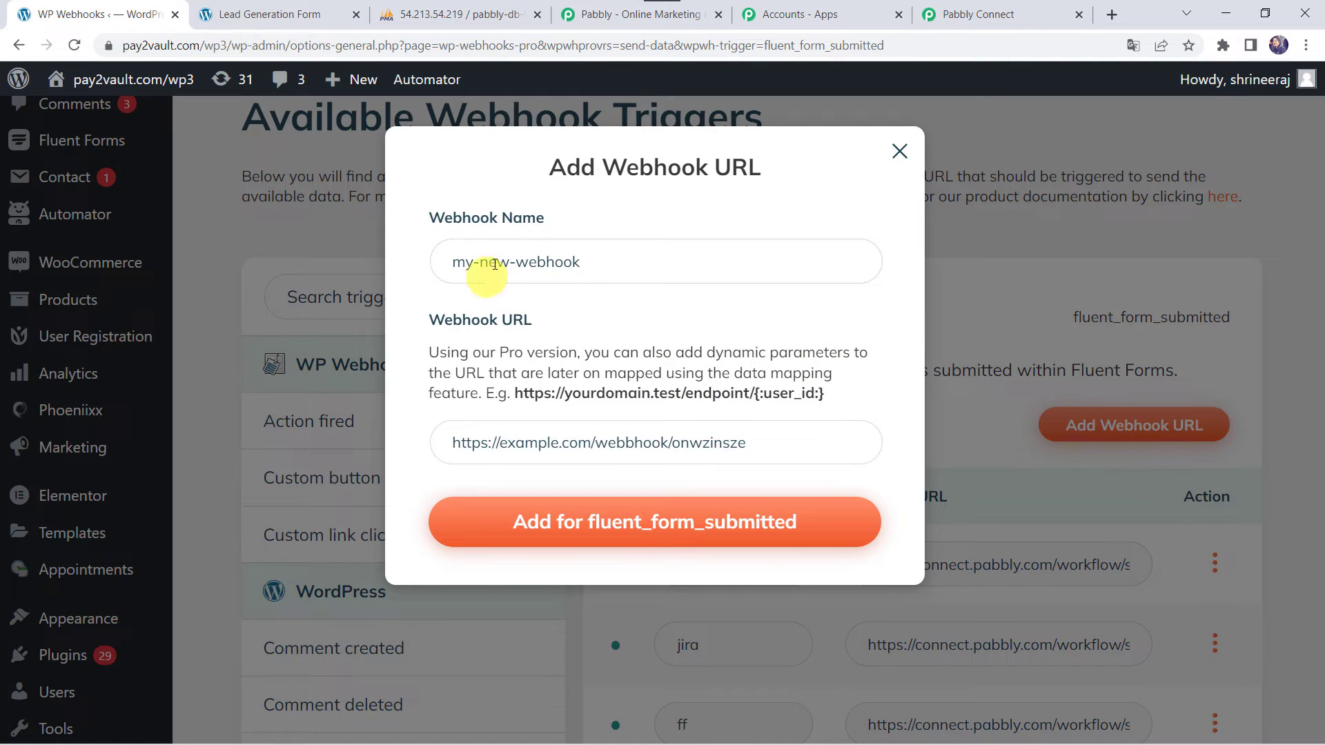
# Add a 'MySQL Integration' webhook using the pasted Pabbly Connect URL to Form submitted
pyautogui.click(528, 263)
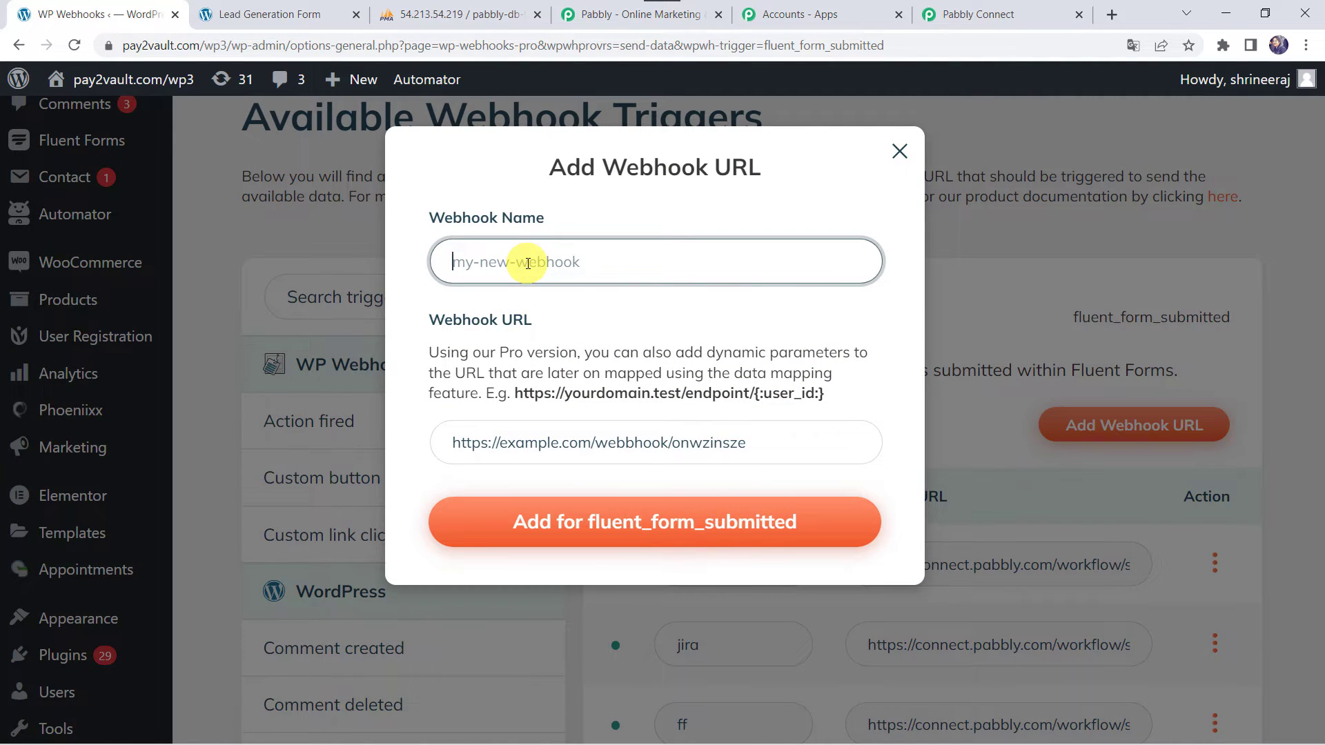
pyautogui.write('MySQL Integration')
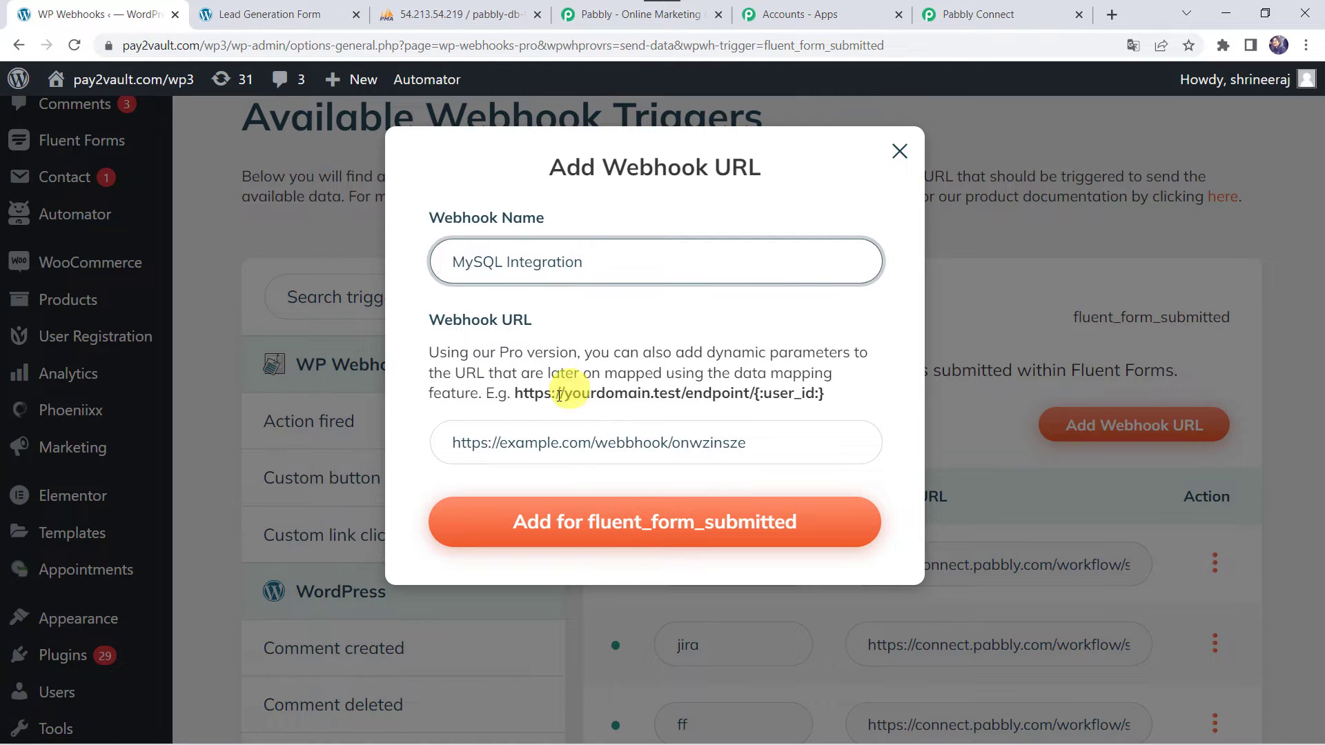
pyautogui.click(536, 431)
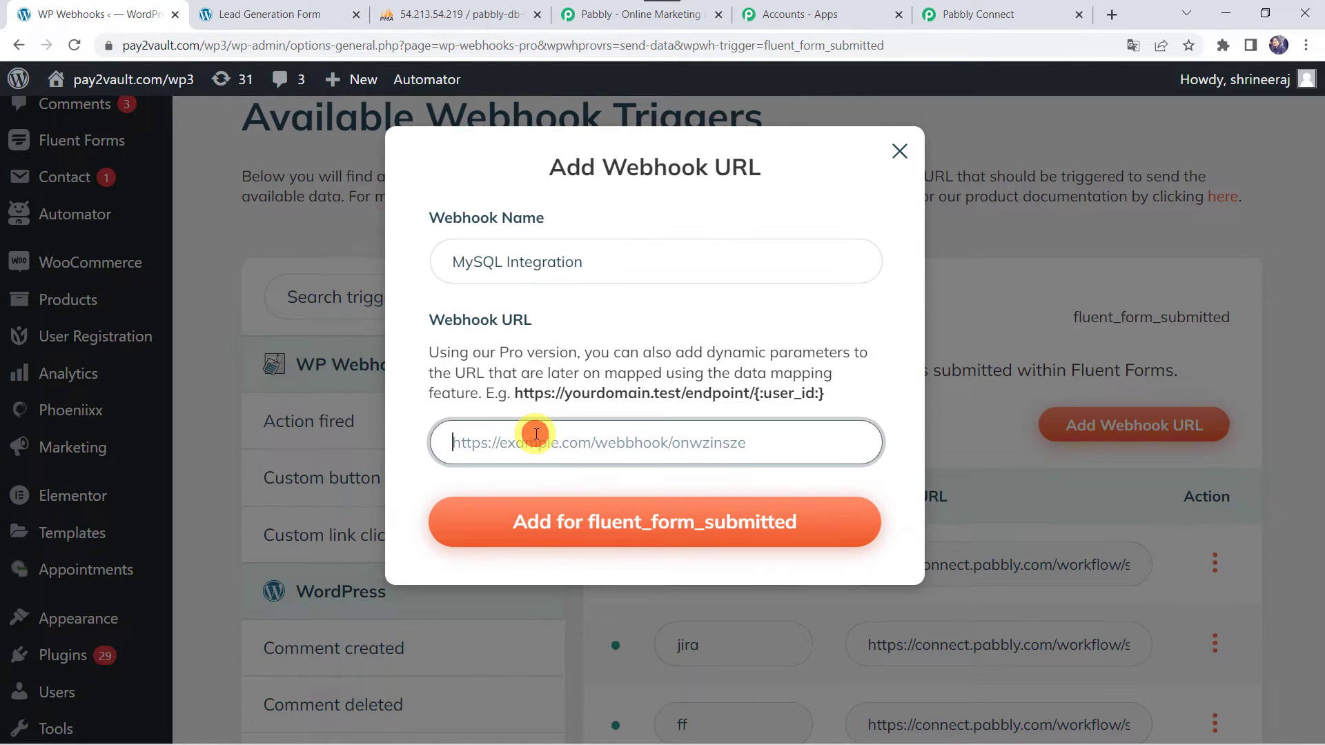
pyautogui.rightClick(535, 435)
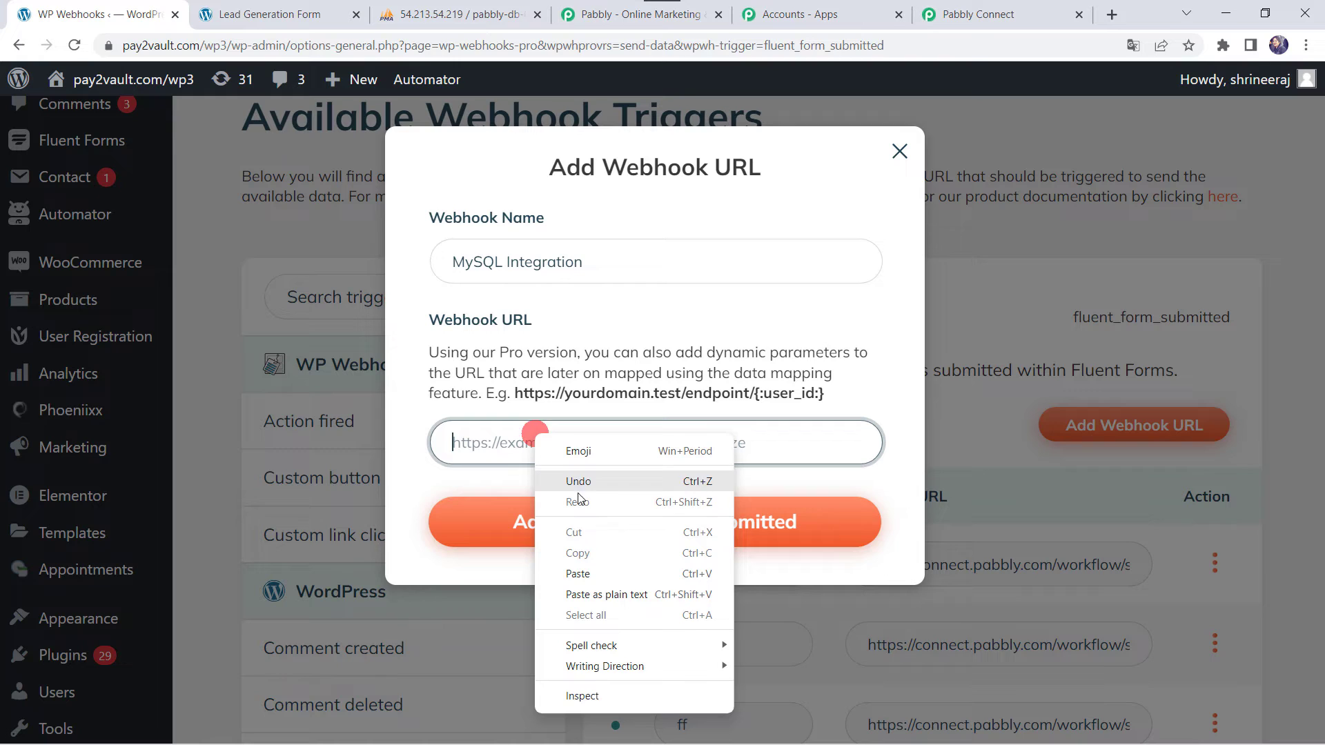
pyautogui.click(578, 573)
pyautogui.click(718, 529)
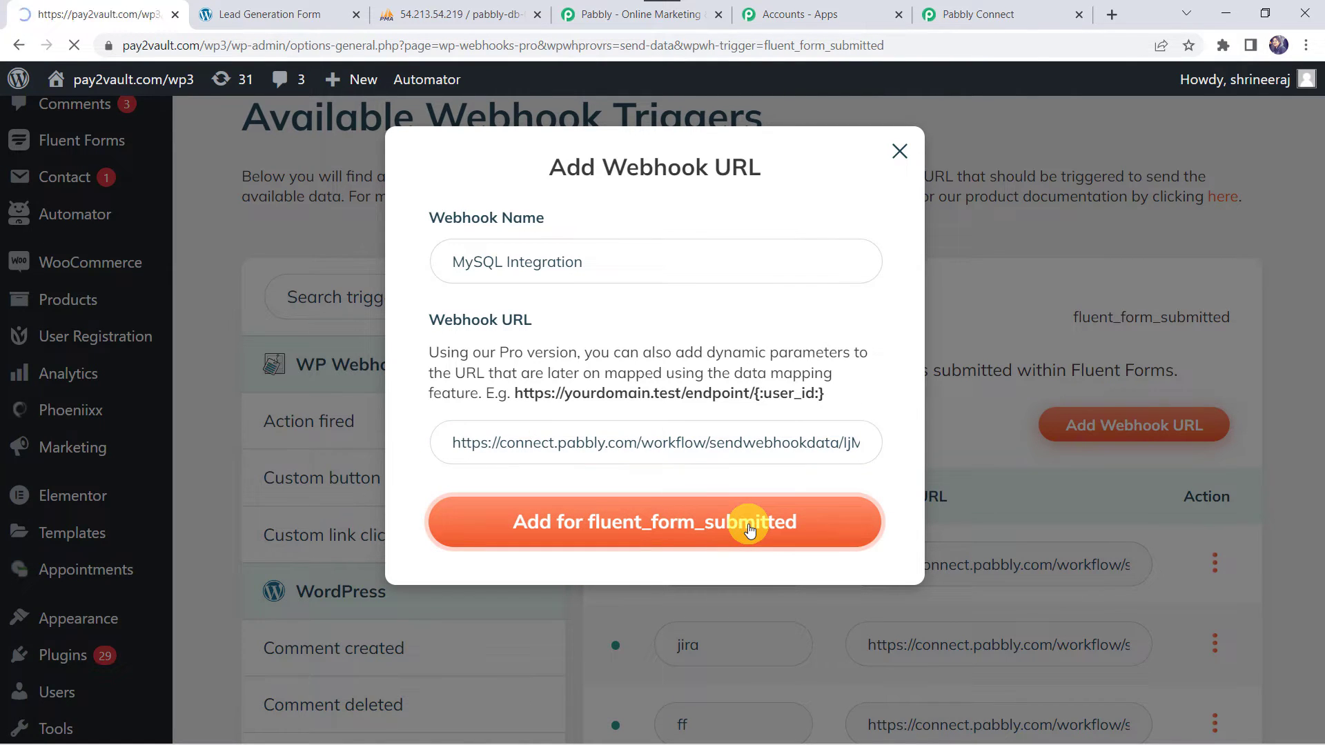
pyautogui.scroll(-20, 813, 514)
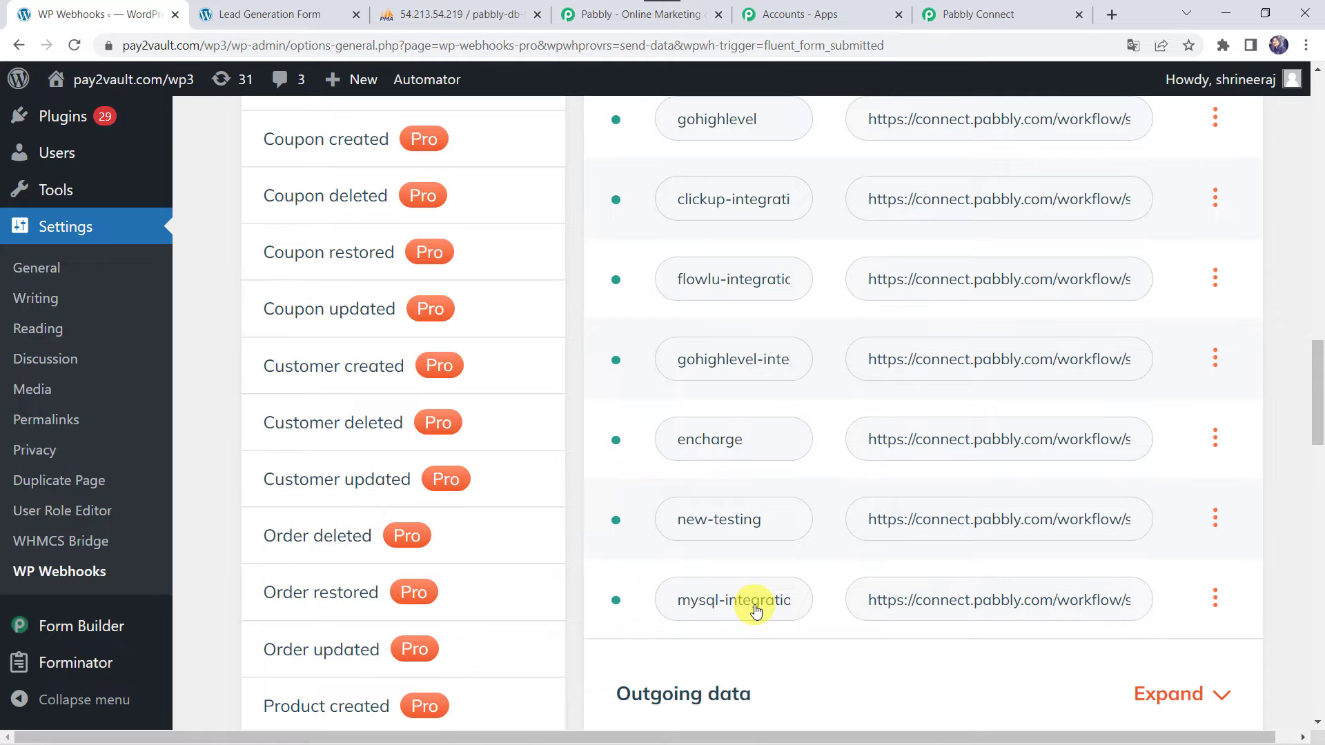
# In mysql-integration's settings, trigger only on Lead Generation Form and save the settings
pyautogui.click(1217, 600)
pyautogui.click(1198, 498)
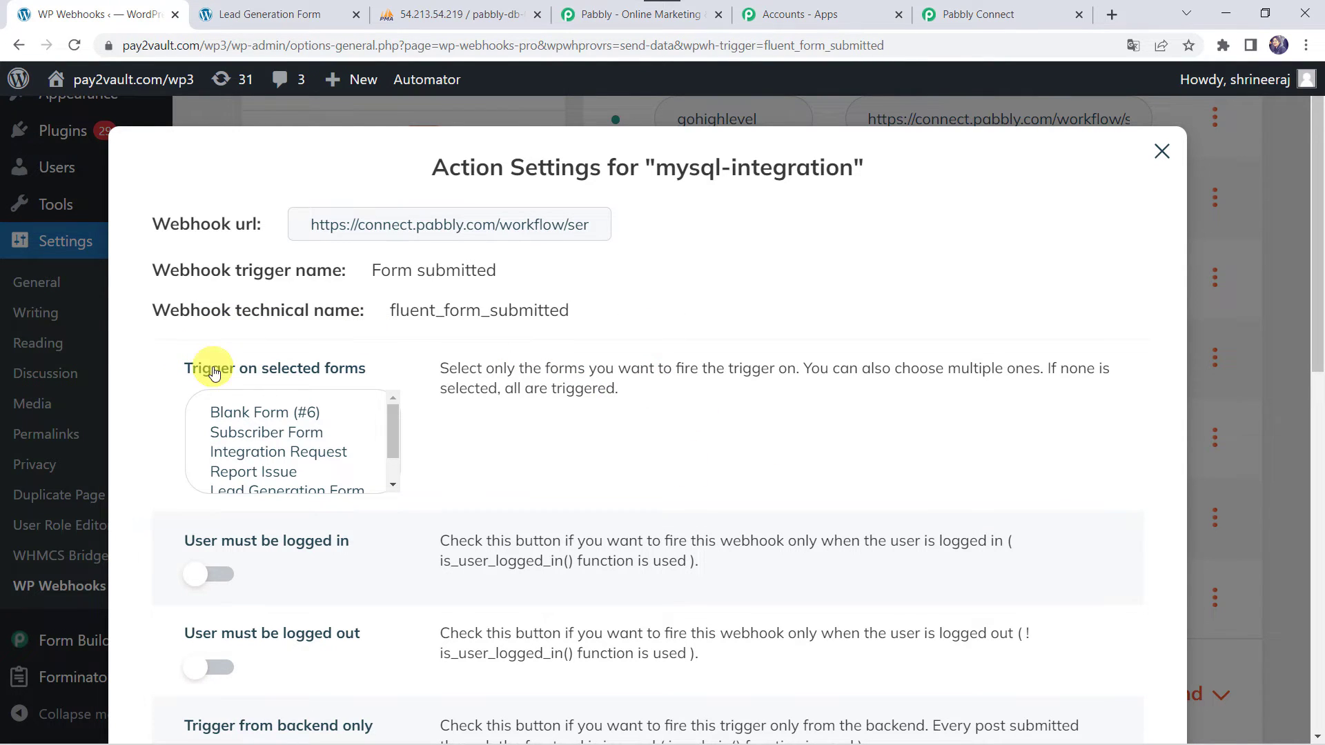
pyautogui.click(337, 375)
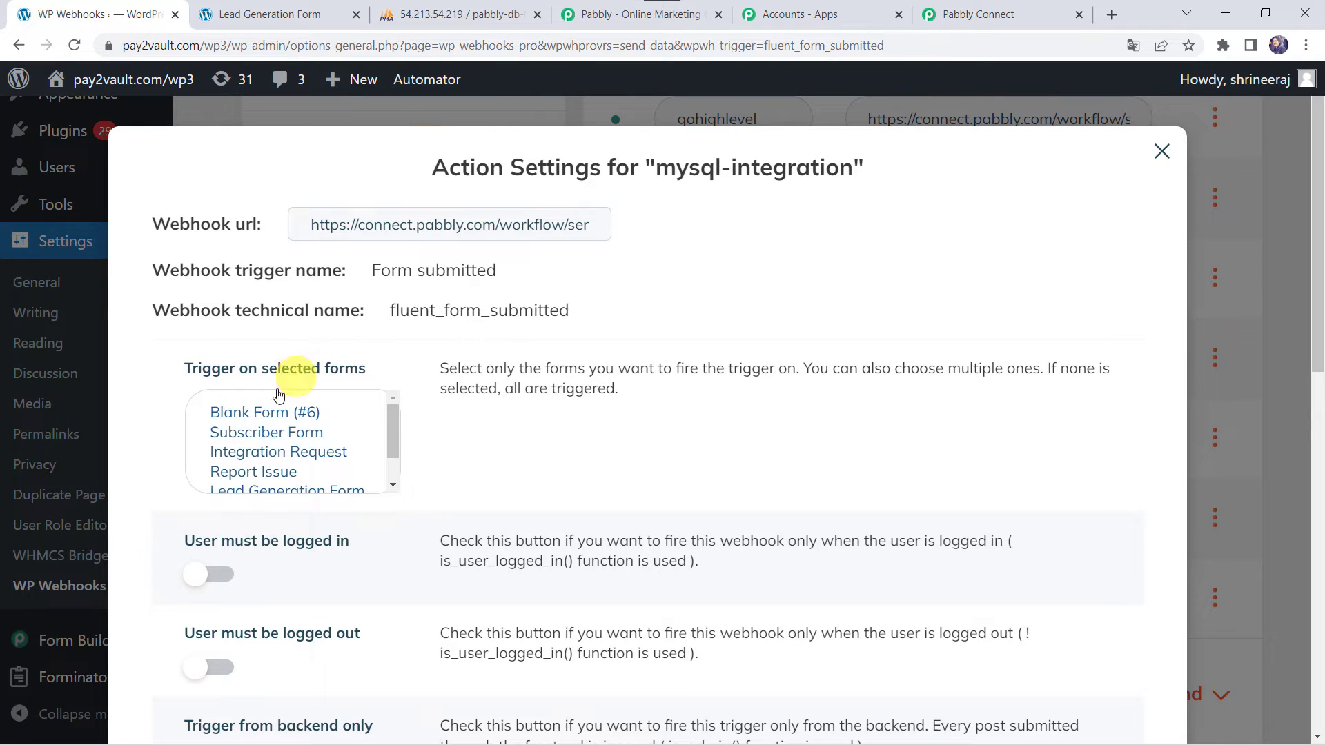
pyautogui.scroll(-2, 268, 463)
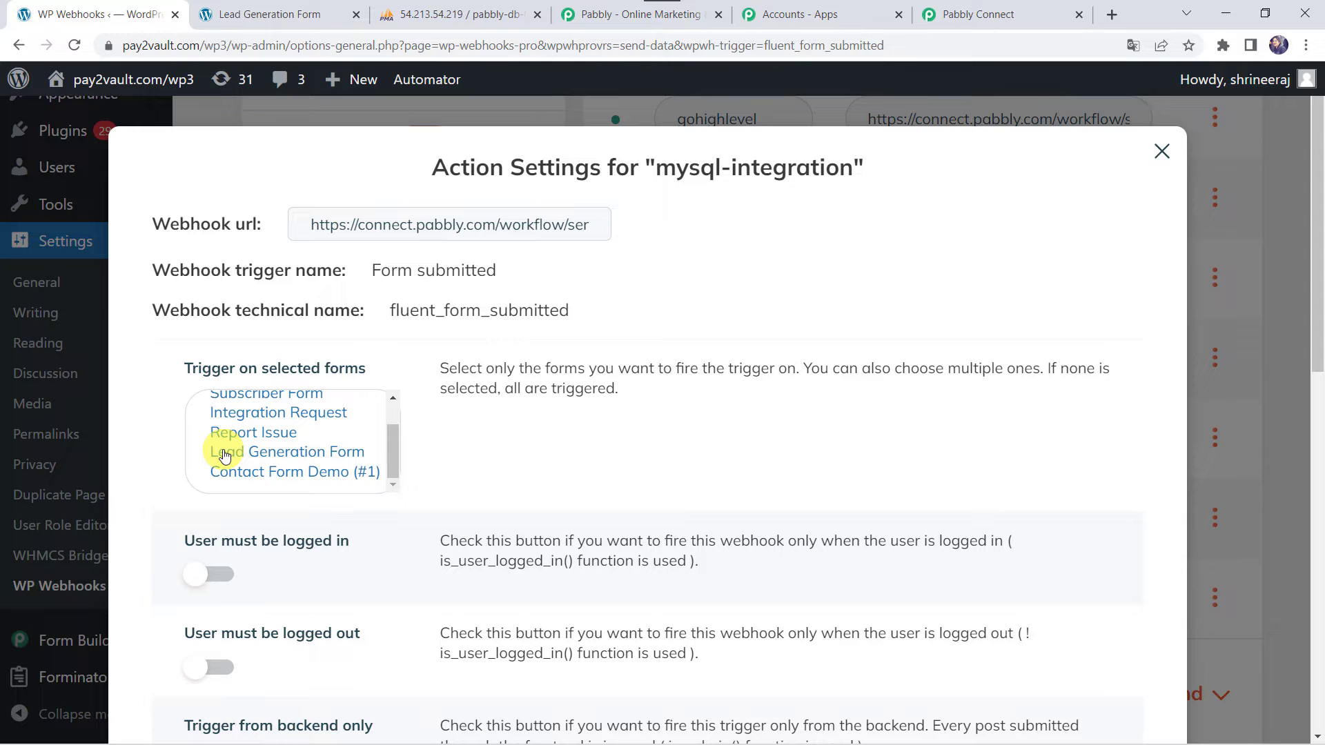
pyautogui.click(267, 455)
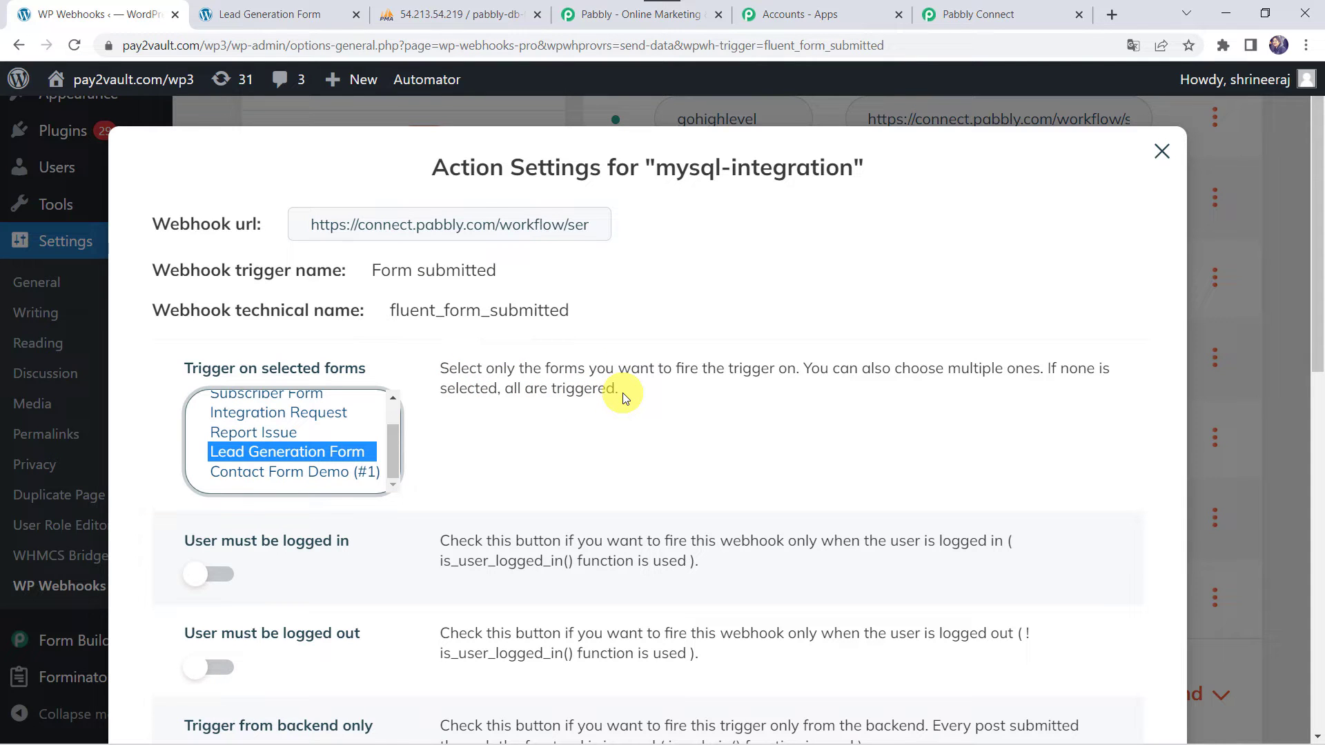
pyautogui.scroll(-1, 493, 500)
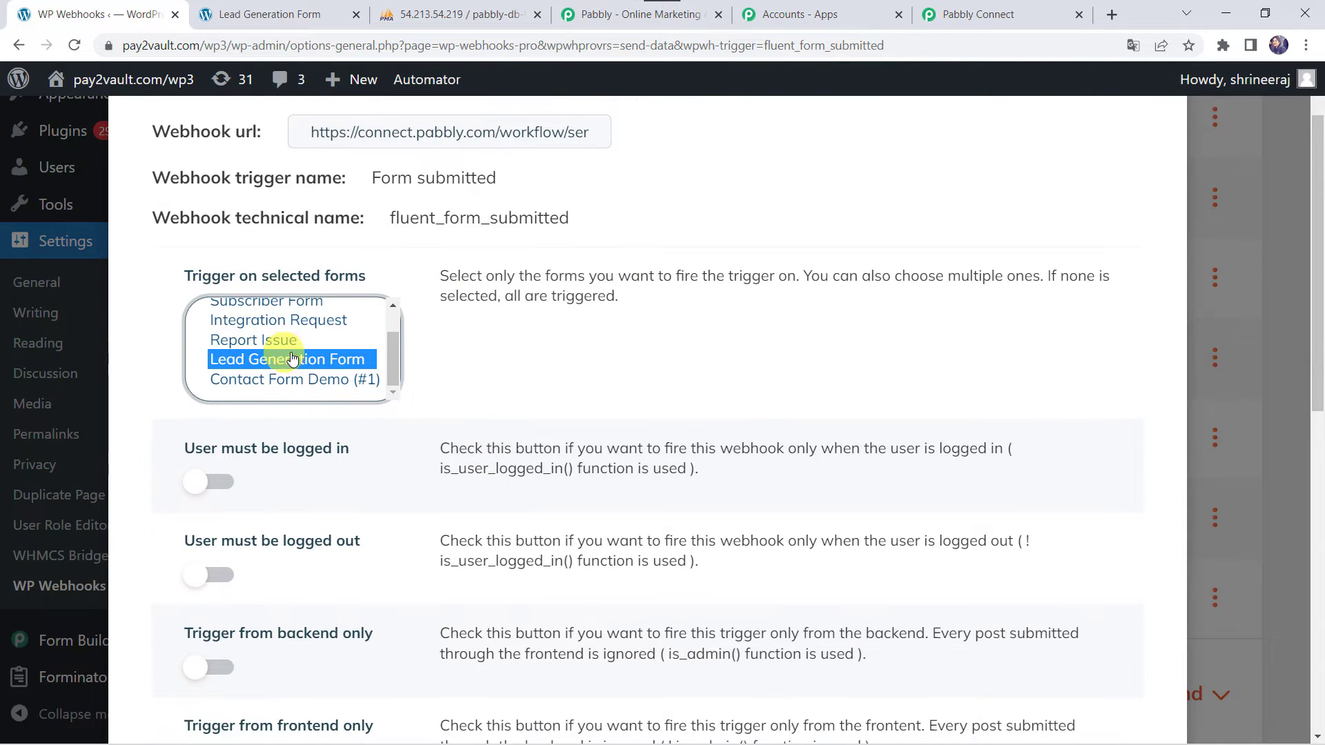
pyautogui.scroll(-8, 339, 555)
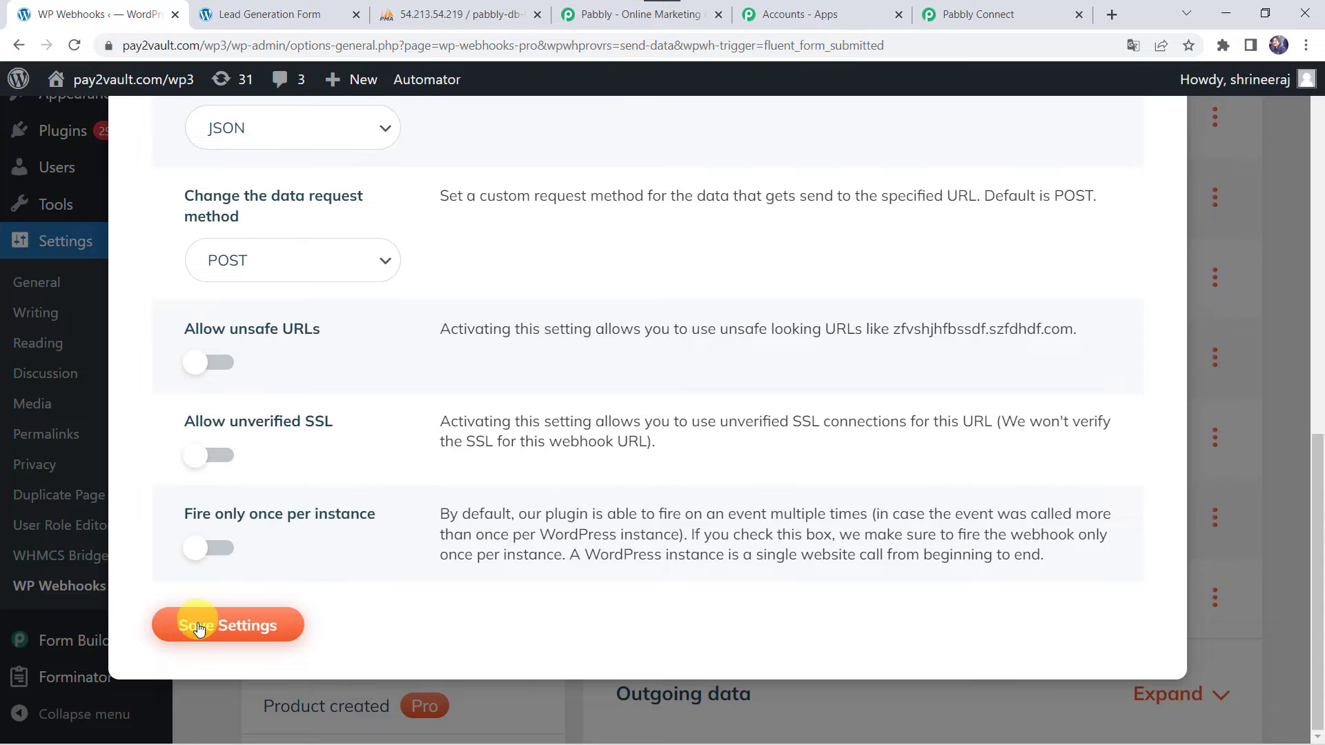
pyautogui.click(254, 629)
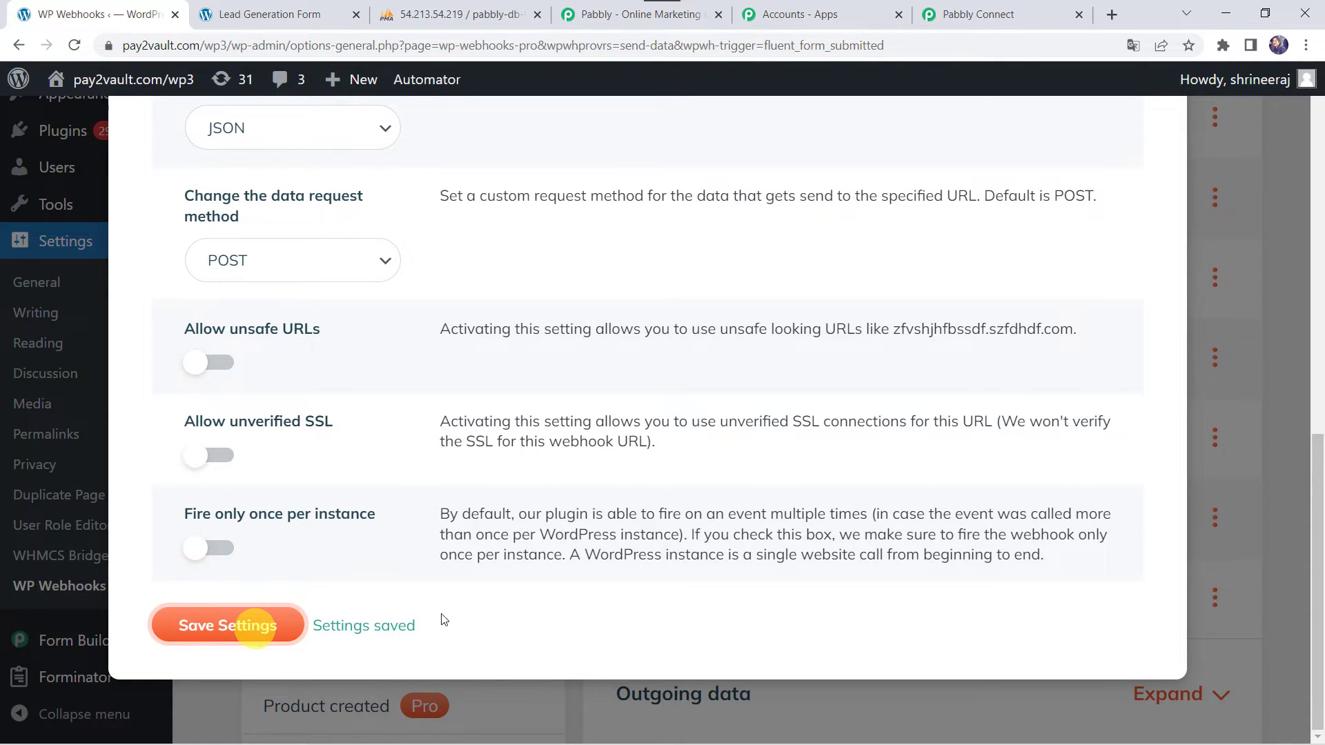
pyautogui.scroll(15, 638, 475)
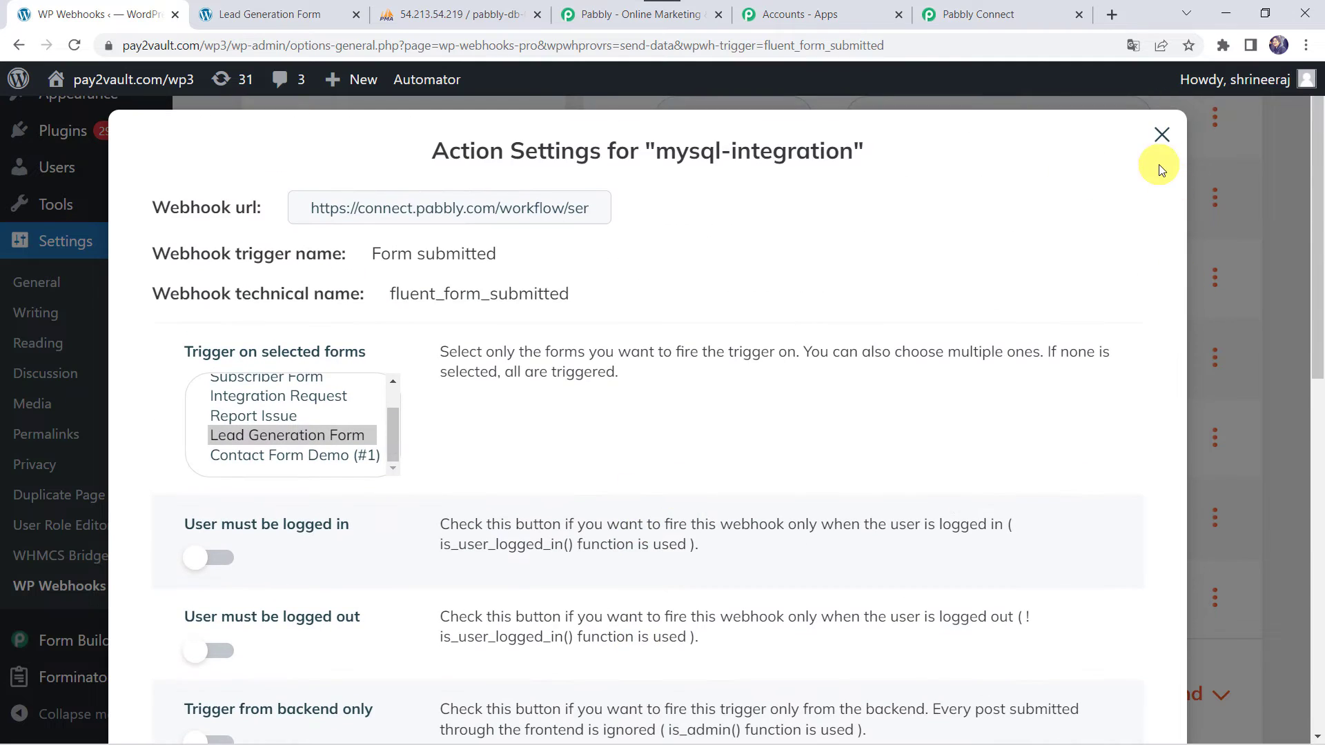
pyautogui.click(1164, 136)
# Fill the Lead Generation Form with a test lead's name, email and mobile, then submit
pyautogui.click(1021, 14)
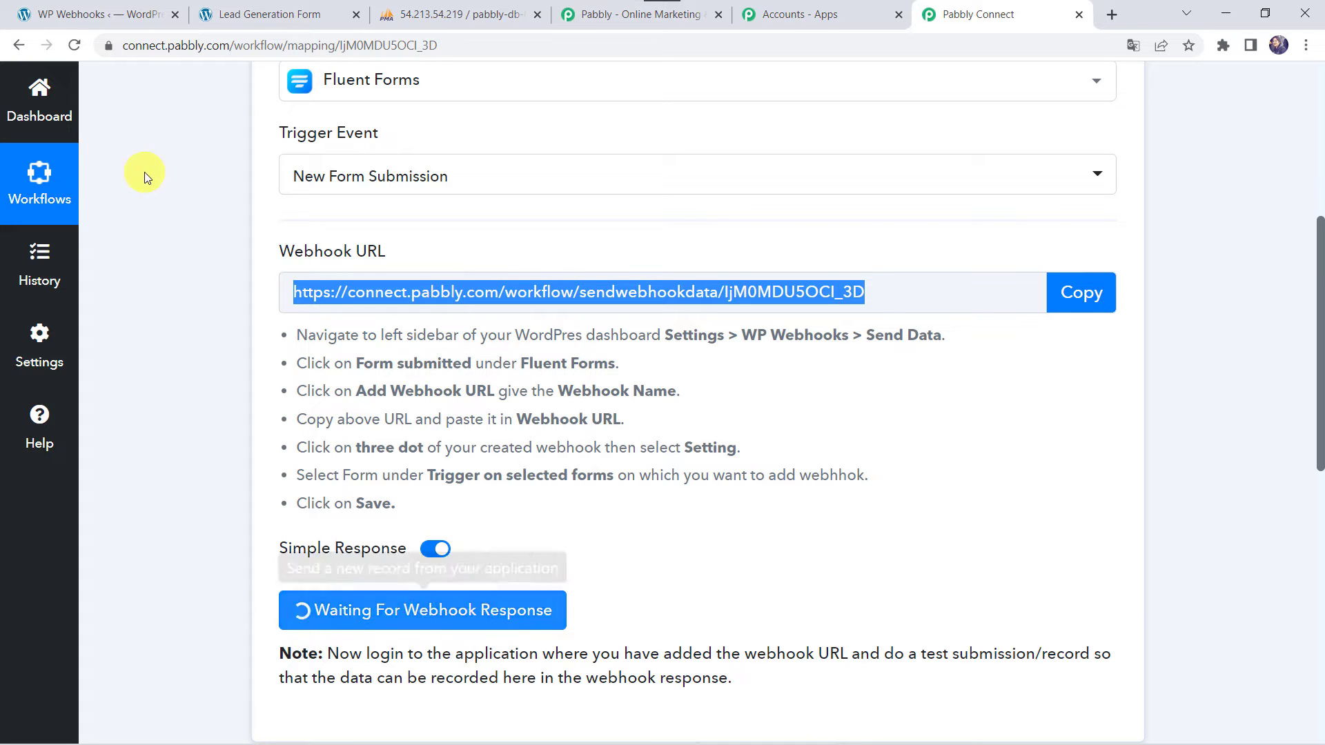
pyautogui.click(260, 12)
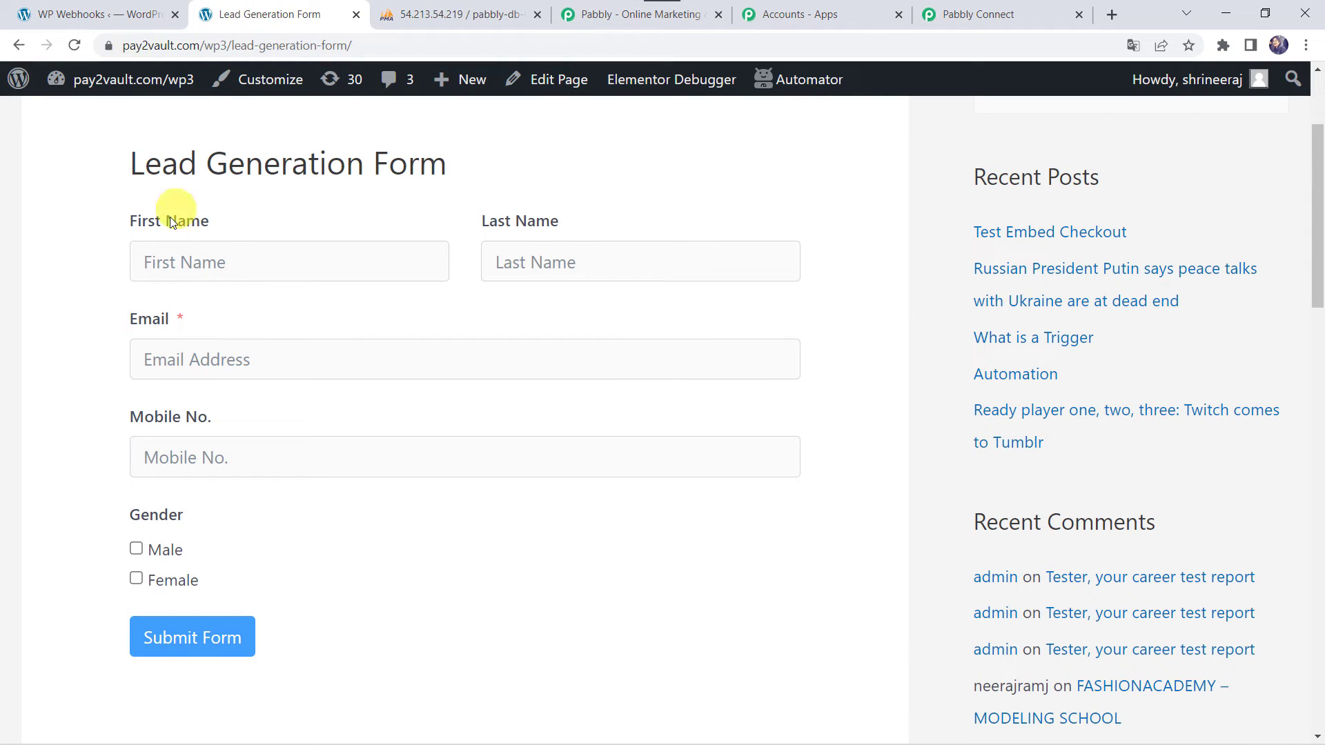
pyautogui.click(196, 271)
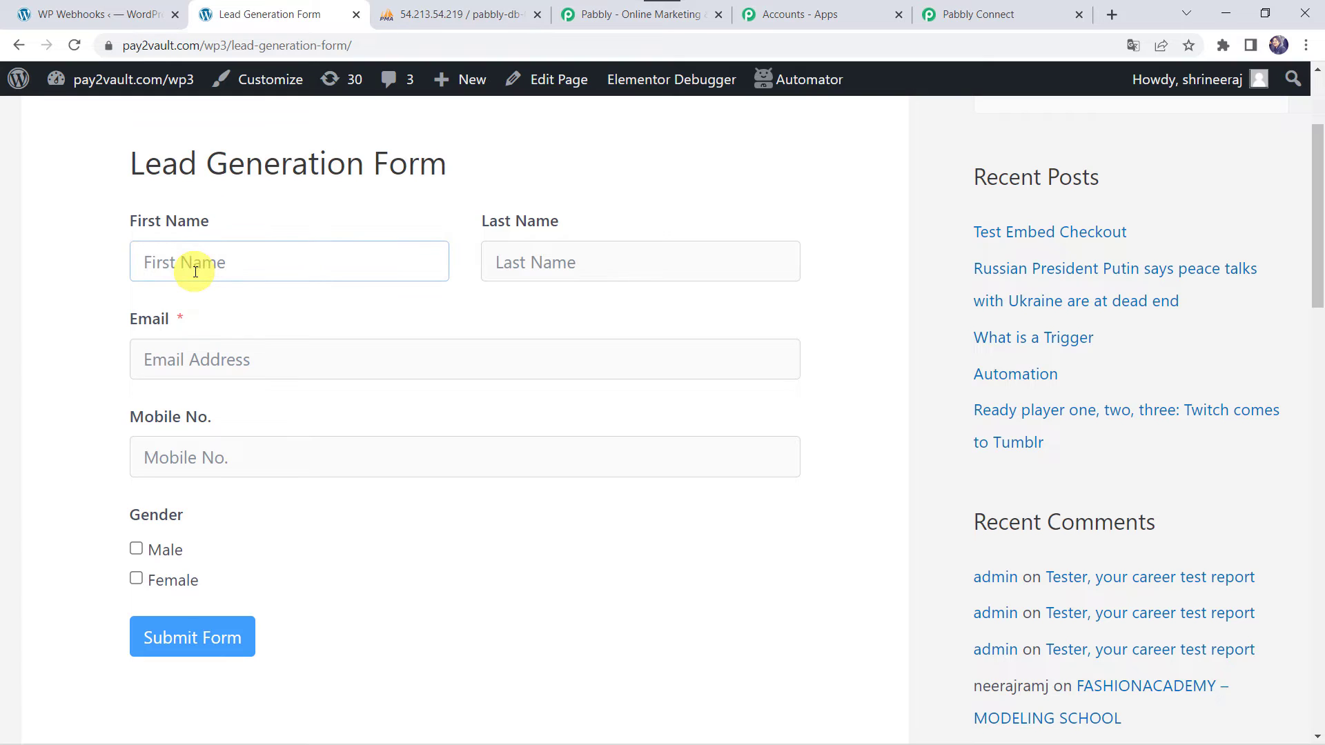
pyautogui.write('Adam')
pyautogui.press('Tab')
pyautogui.write('Sm')
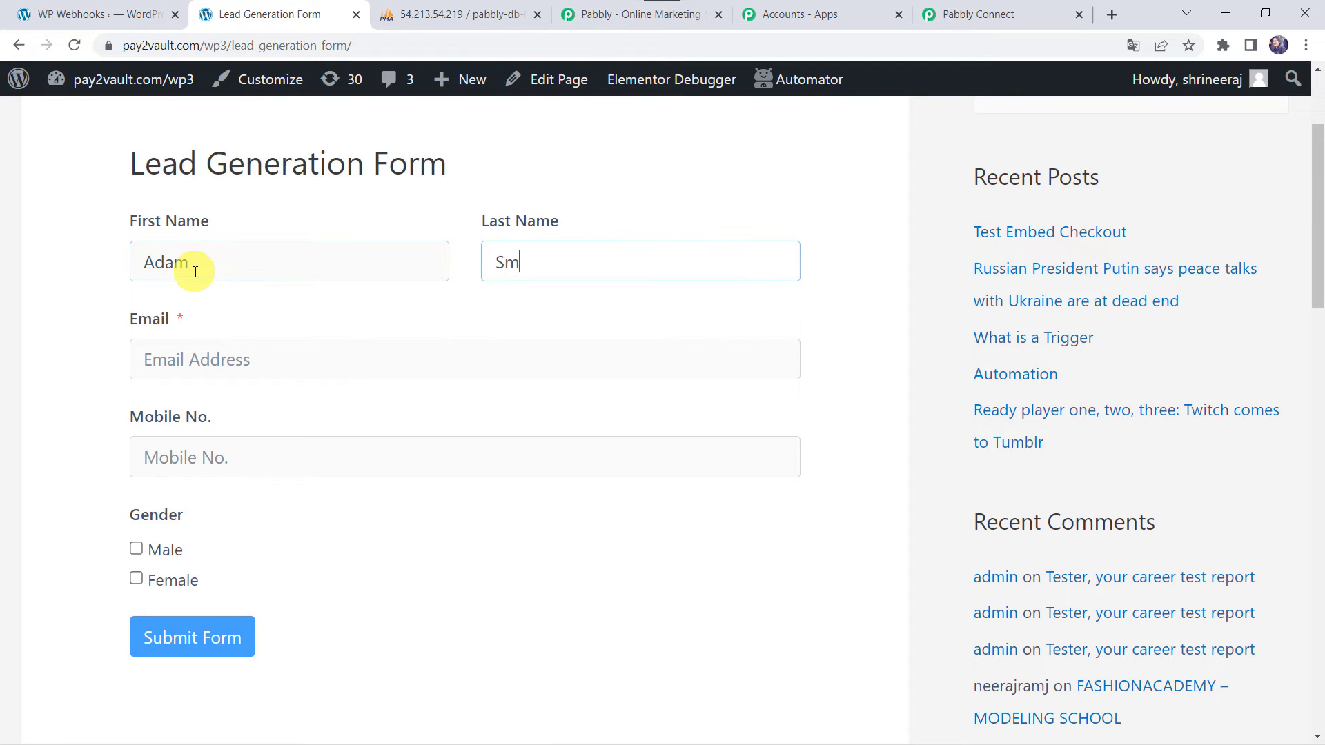
pyautogui.press('Tab')
pyautogui.write('s')
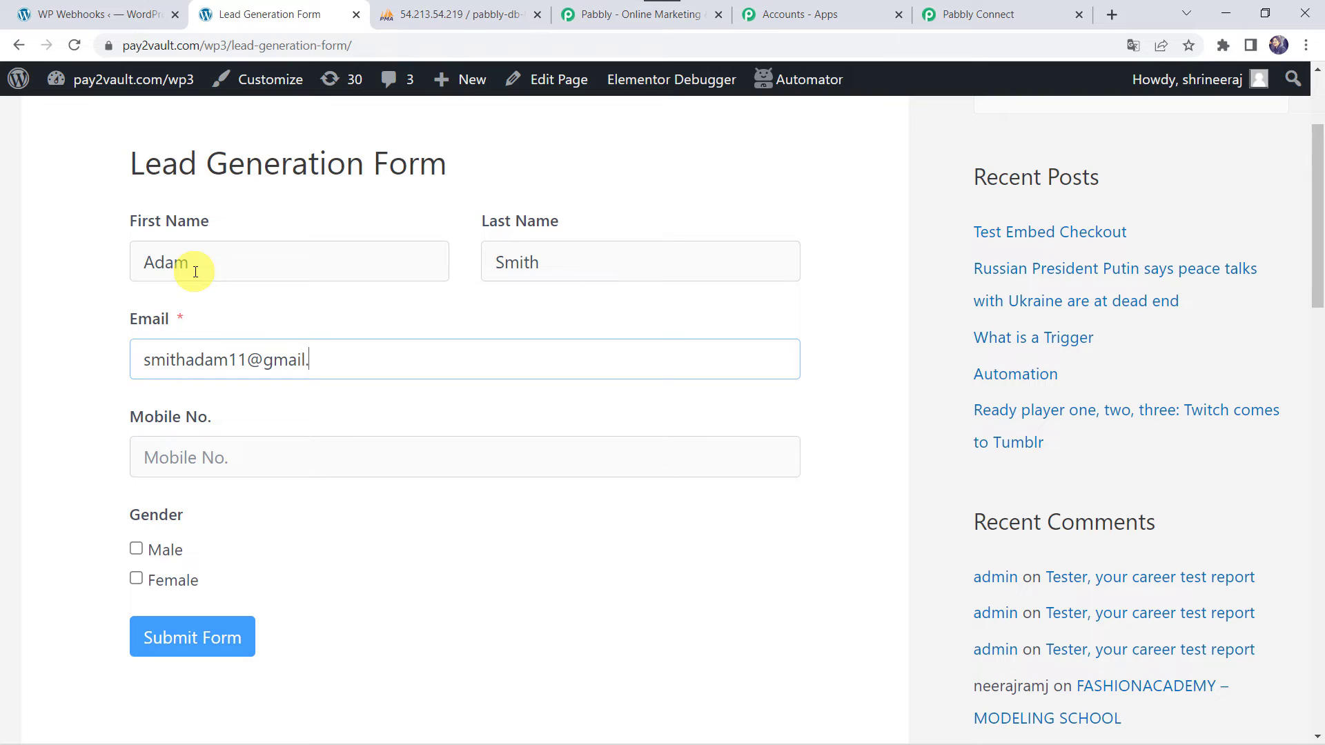
pyautogui.press('Tab')
pyautogui.write('7')
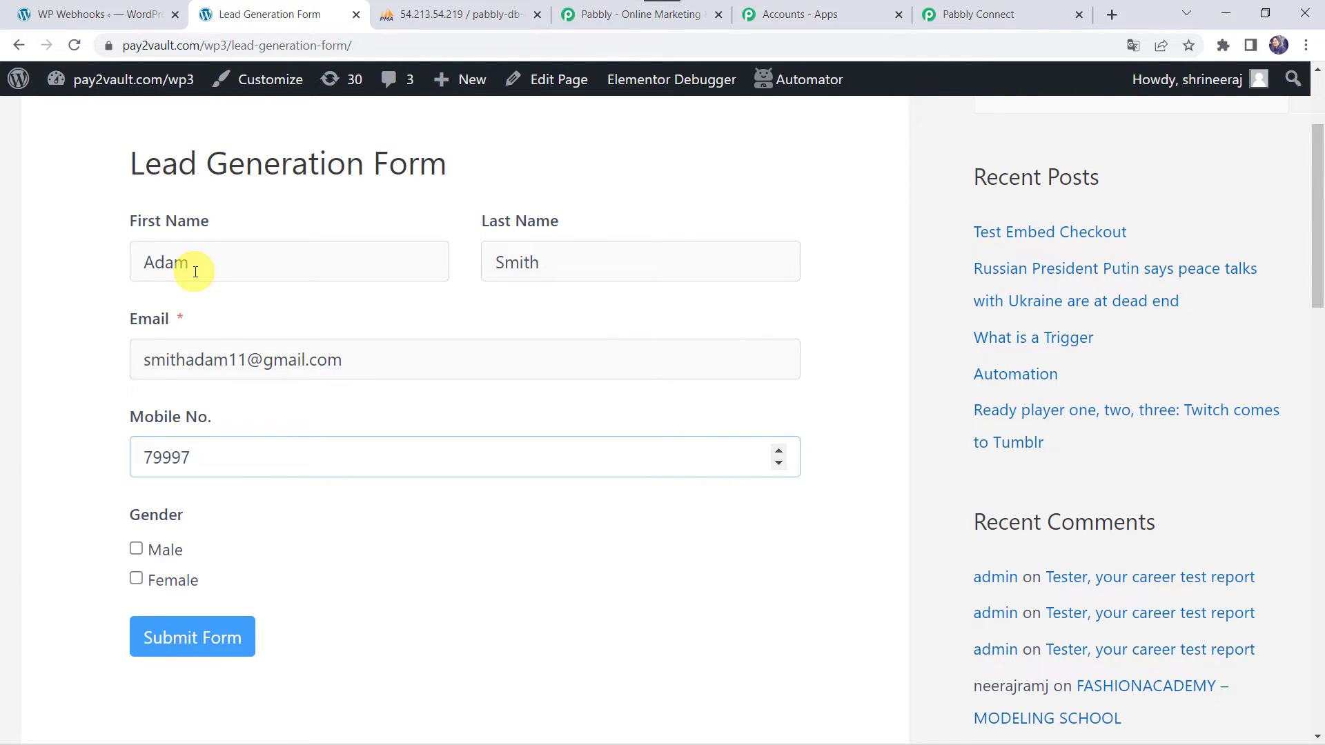
pyautogui.press('Tab')
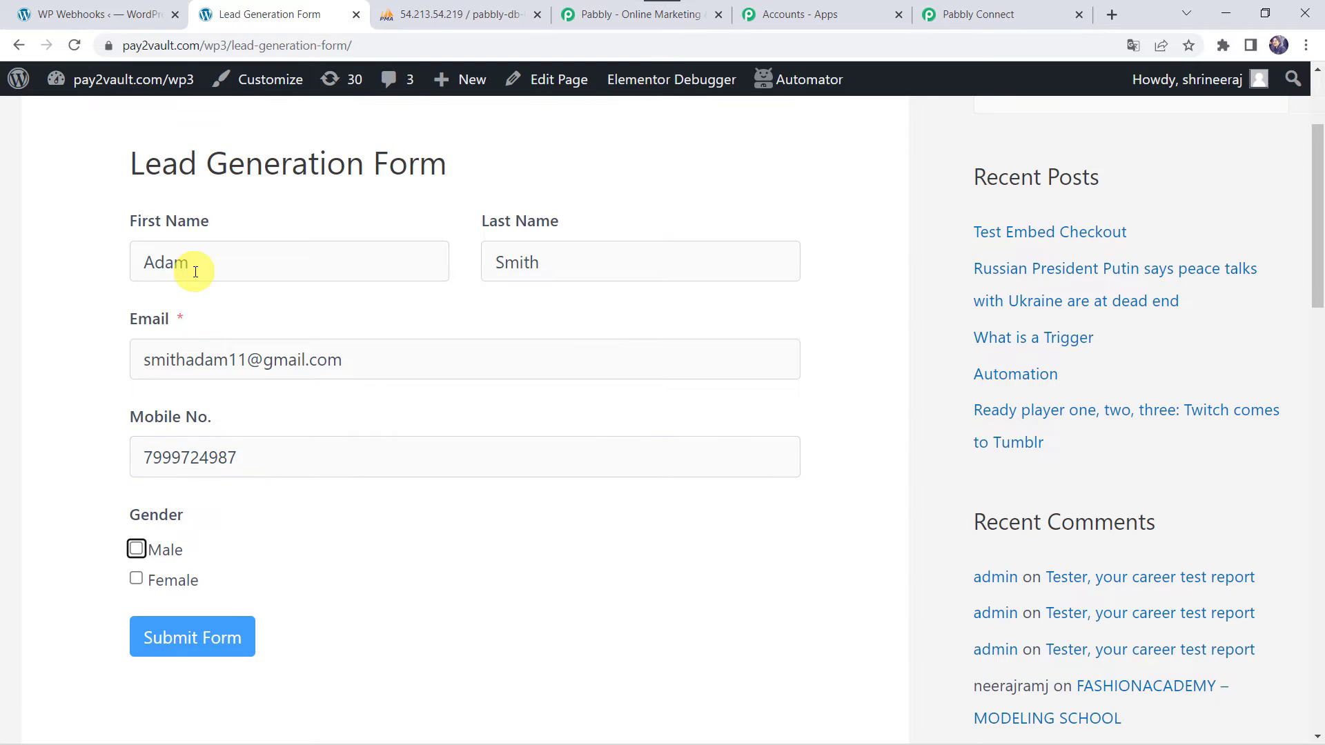
pyautogui.click(195, 635)
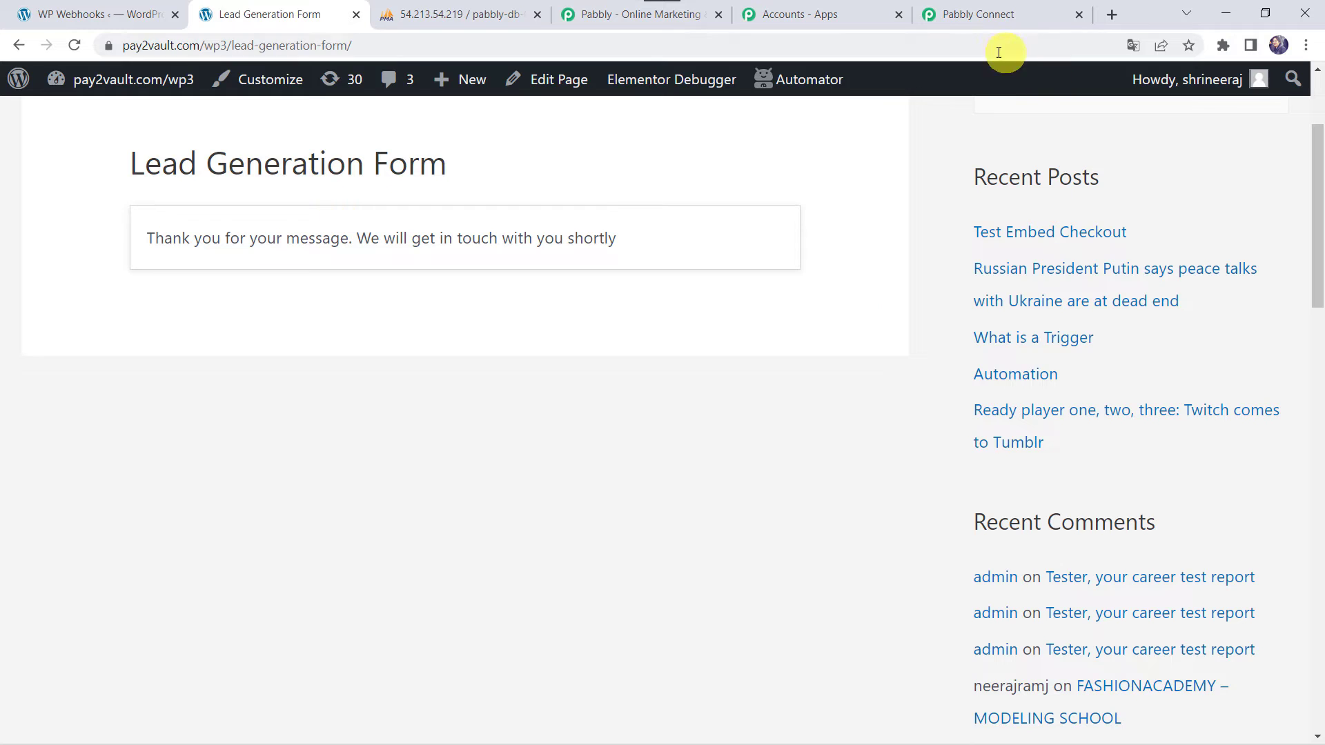
# In Pabbly Connect, check the captured name, email, mobile and gender under Response Received
pyautogui.click(1001, 14)
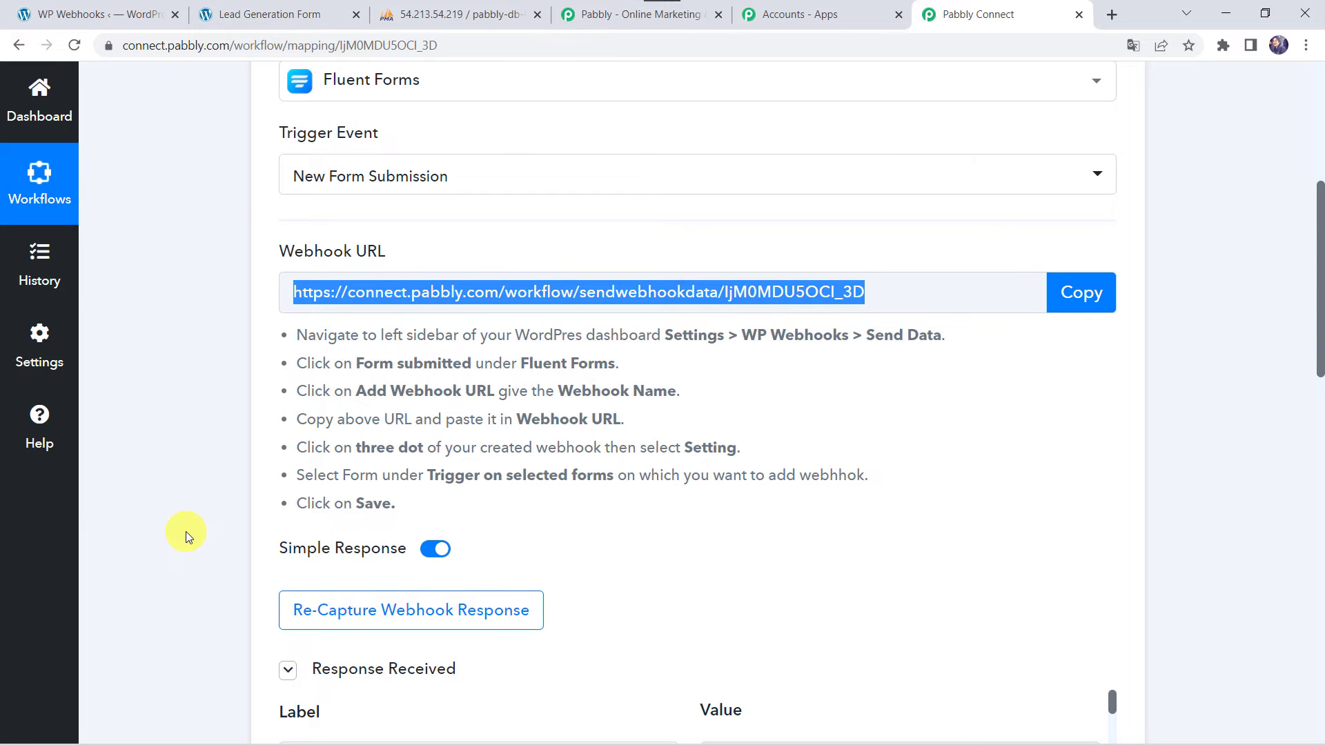
pyautogui.scroll(-8, 185, 533)
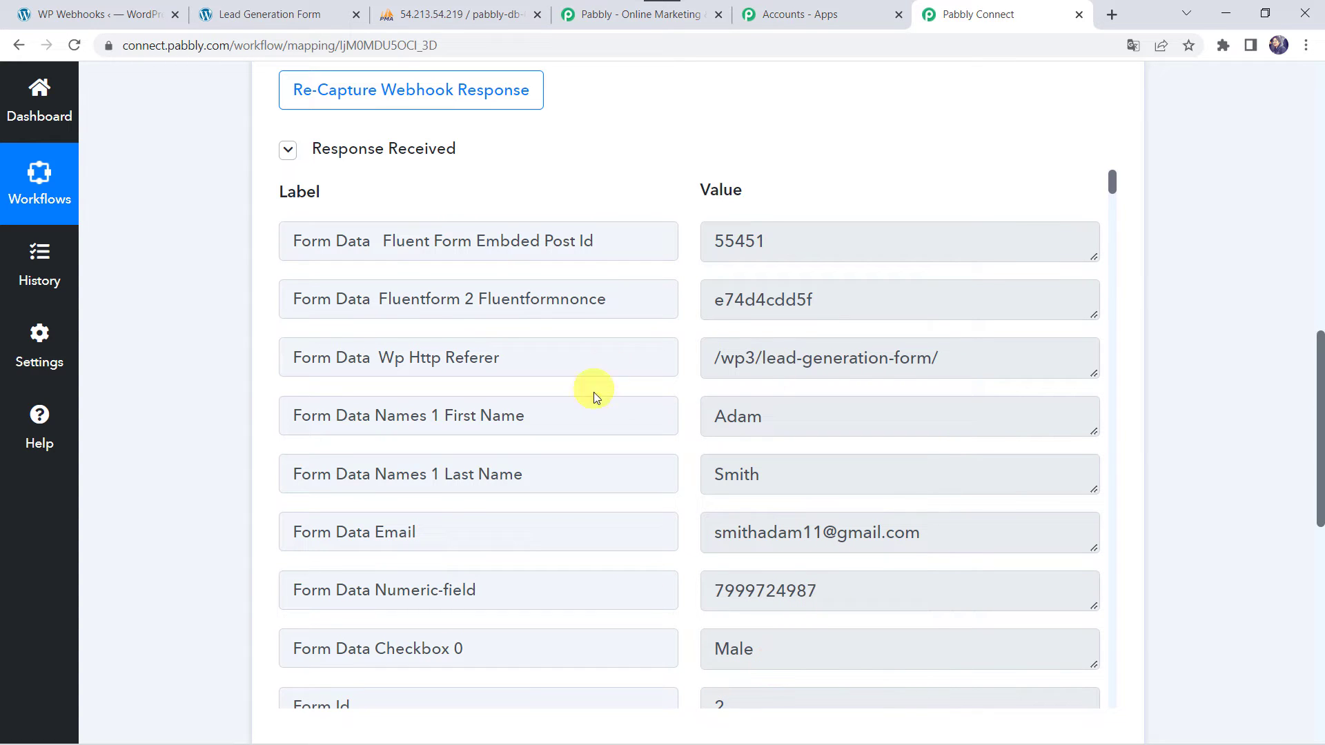
pyautogui.scroll(-2, 606, 405)
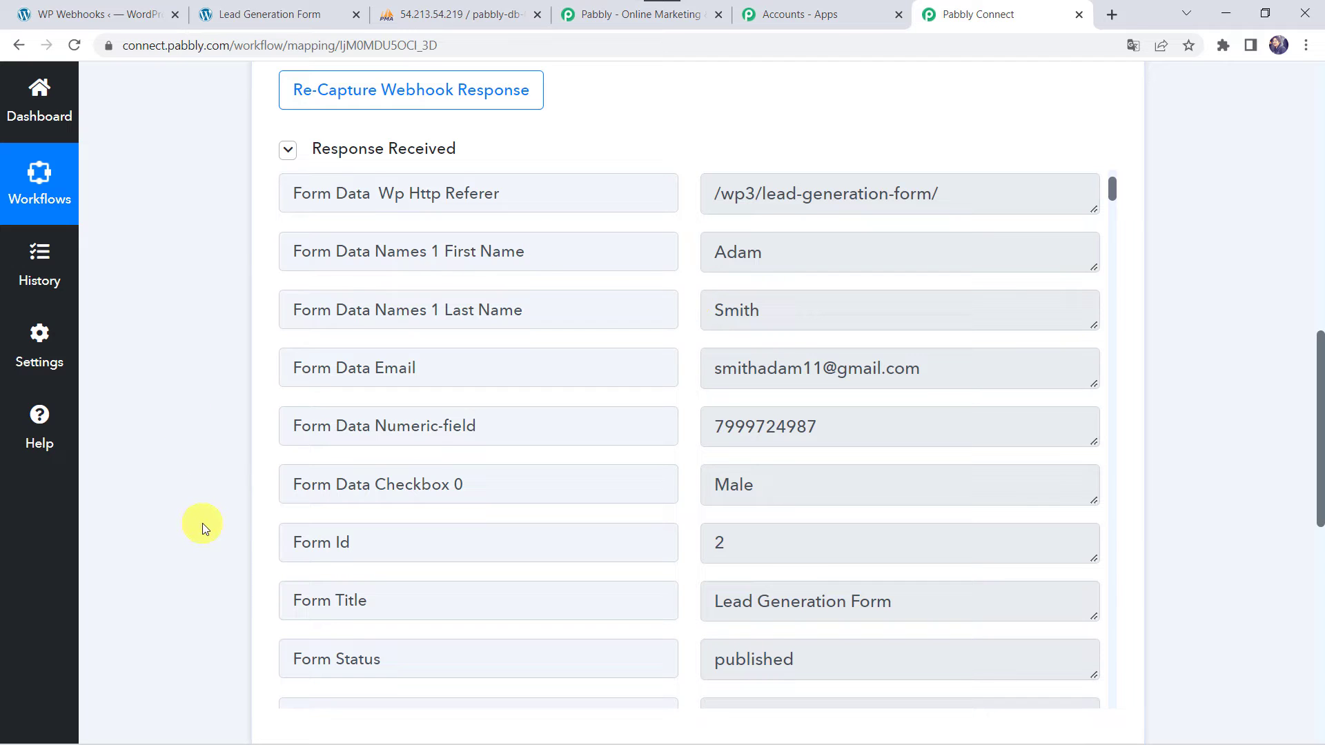
pyautogui.scroll(-9, 200, 523)
# Make the action step a MySQL Insert Row event and start connecting a MySQL account
pyautogui.click(624, 280)
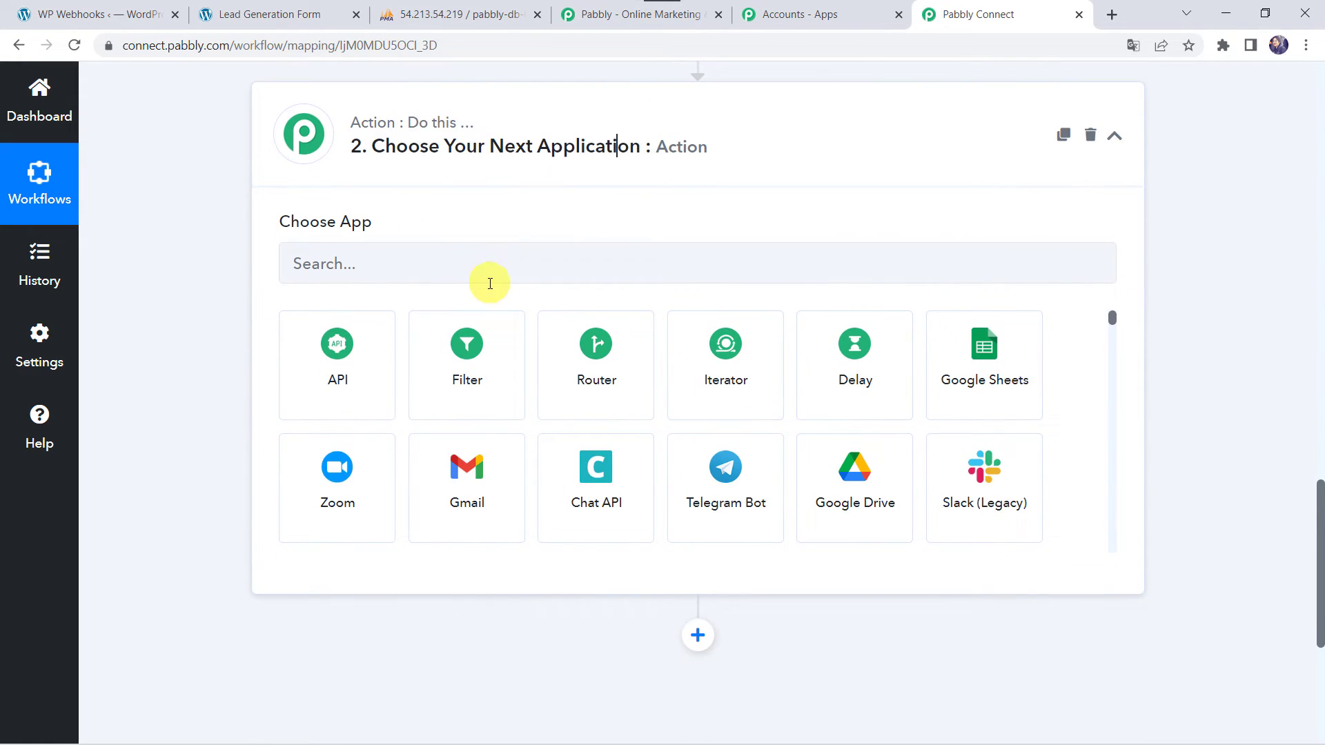
pyautogui.click(487, 284)
pyautogui.write('My')
pyautogui.click(475, 356)
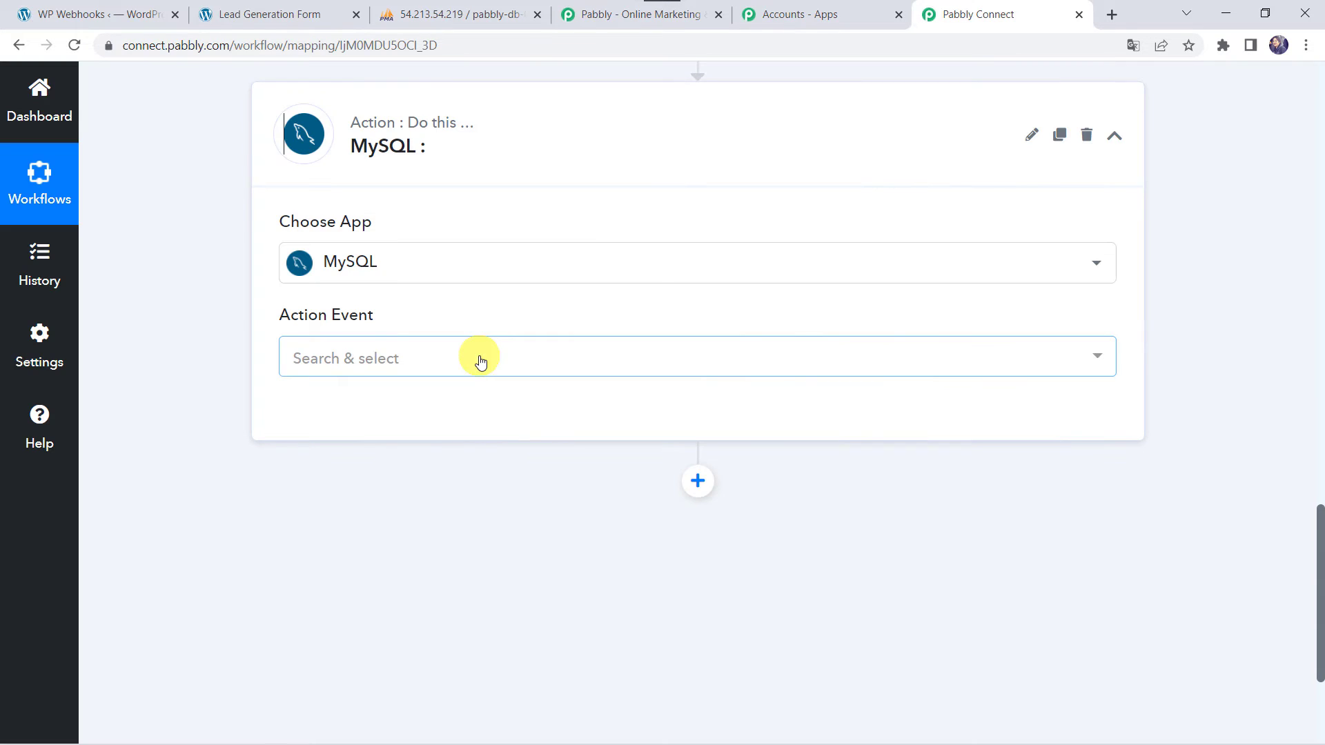
pyautogui.click(371, 358)
pyautogui.click(341, 510)
pyautogui.click(352, 417)
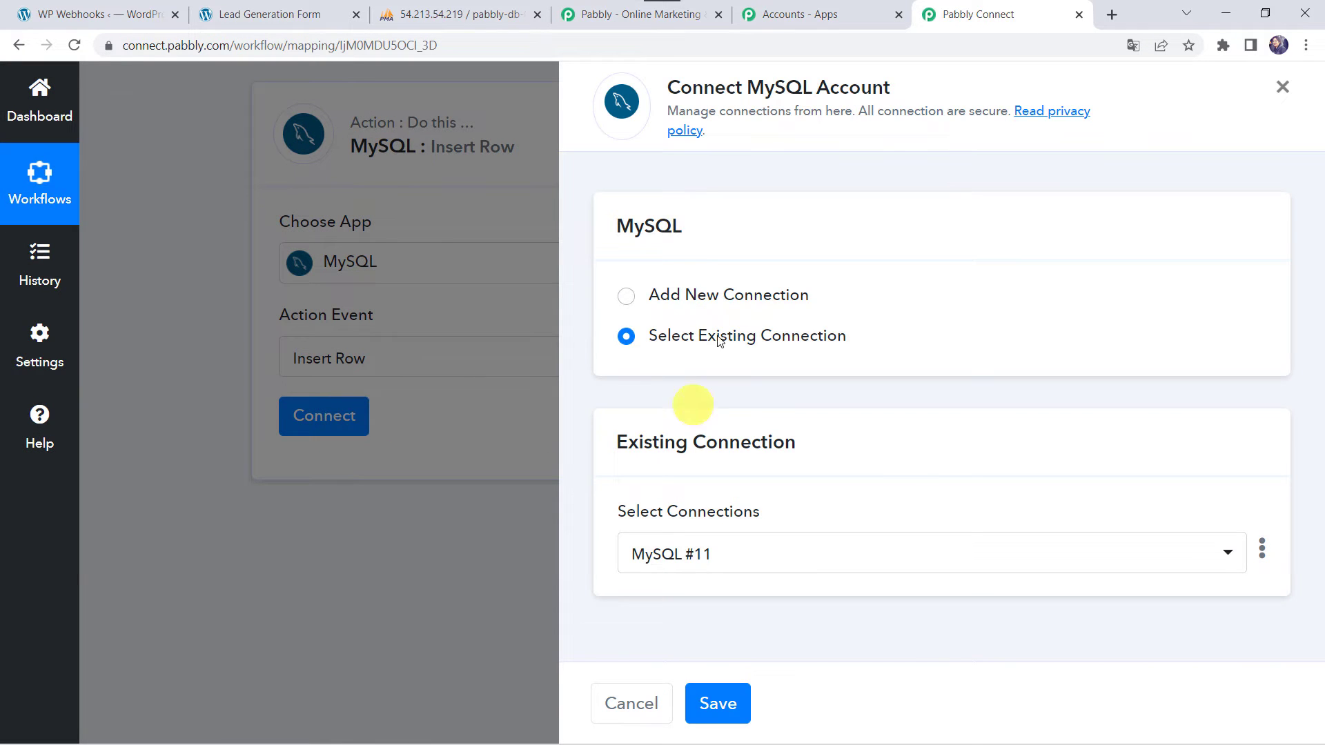
# Start a new MySQL connection, checking host and database details against phpMyAdmin
pyautogui.click(669, 290)
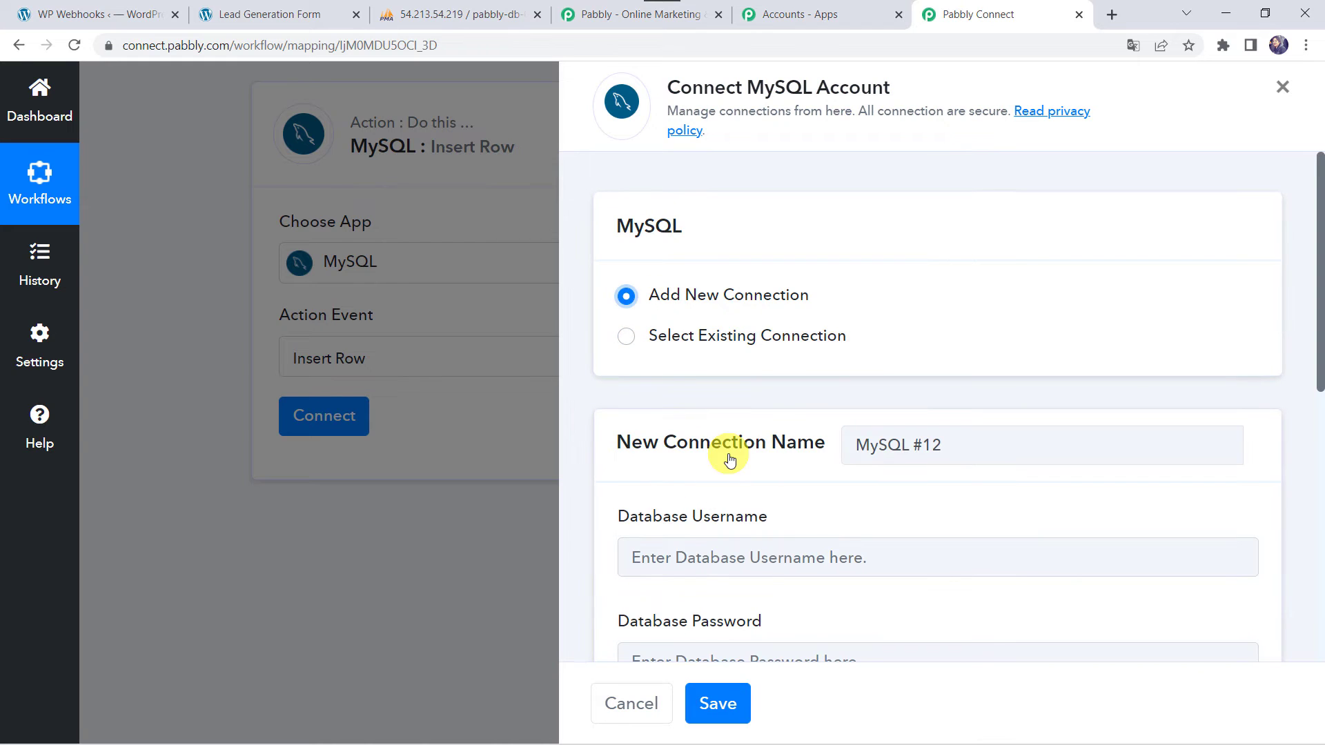
pyautogui.scroll(-2, 715, 528)
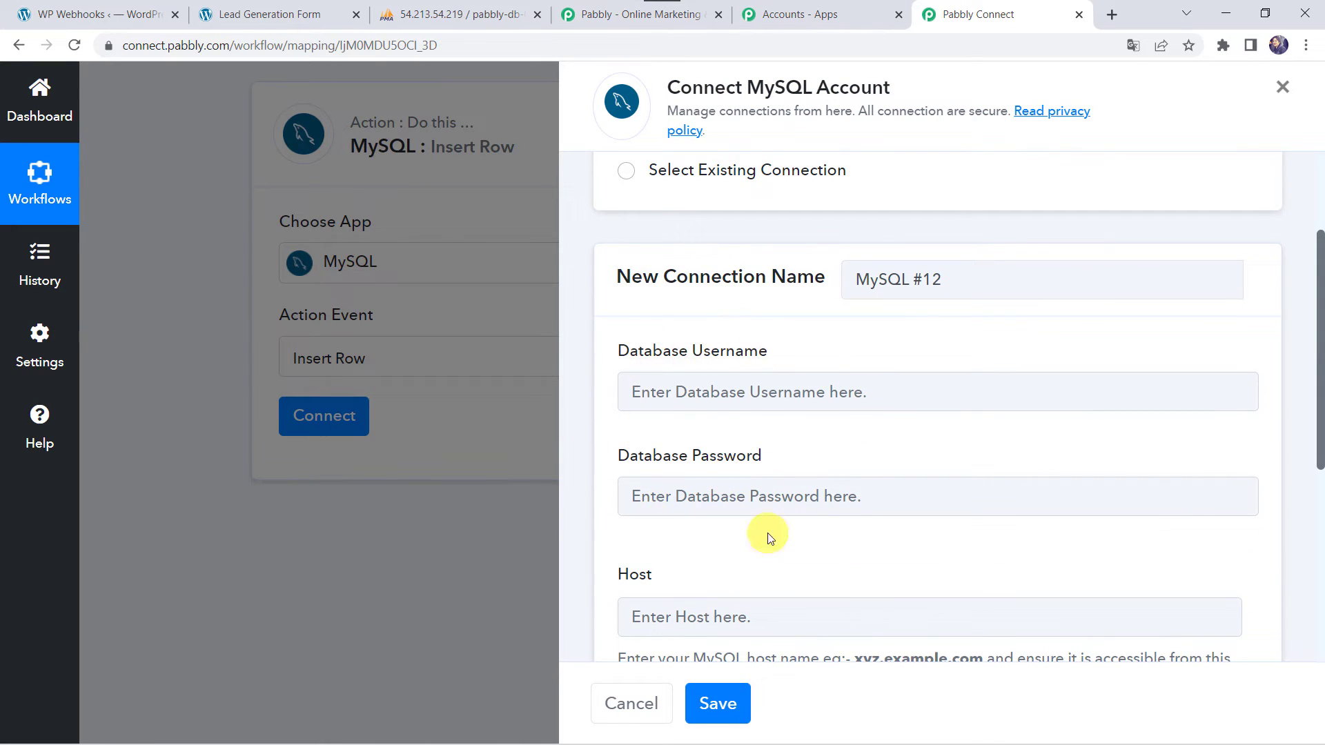
pyautogui.scroll(-3, 714, 474)
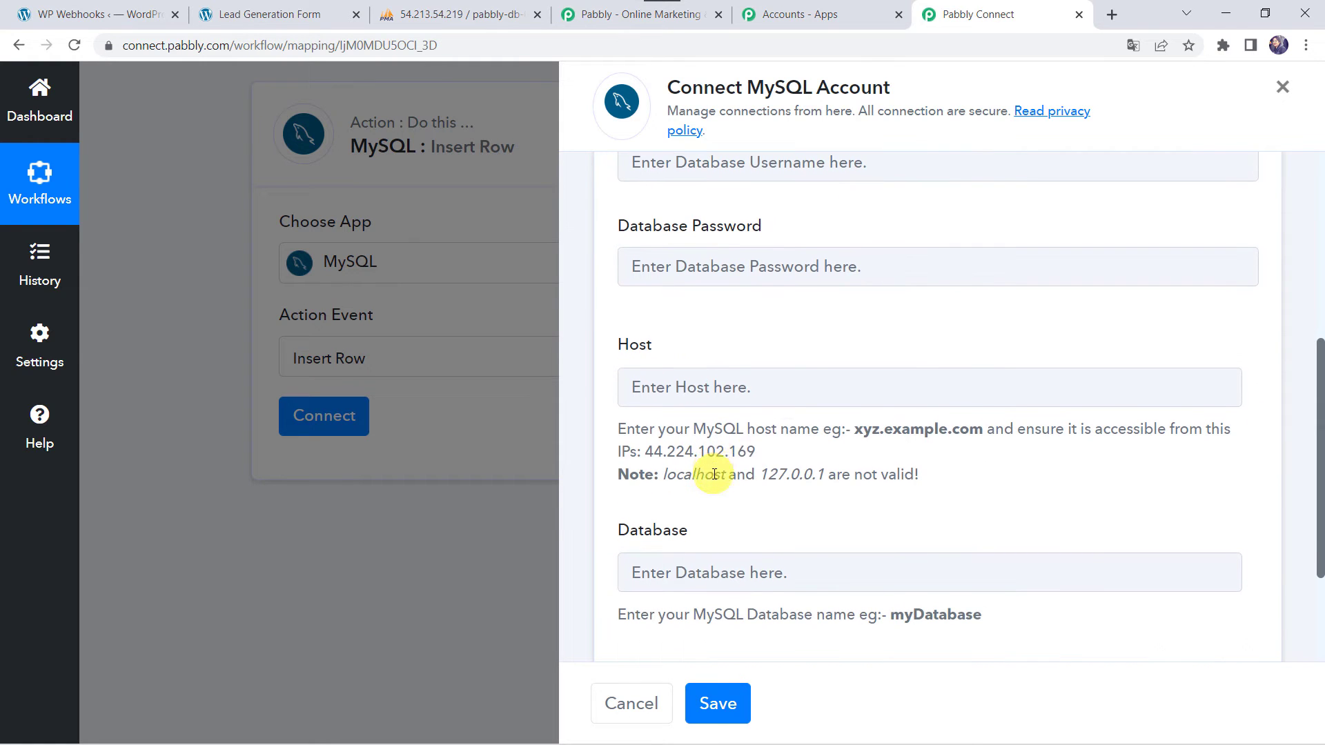
pyautogui.click(482, 15)
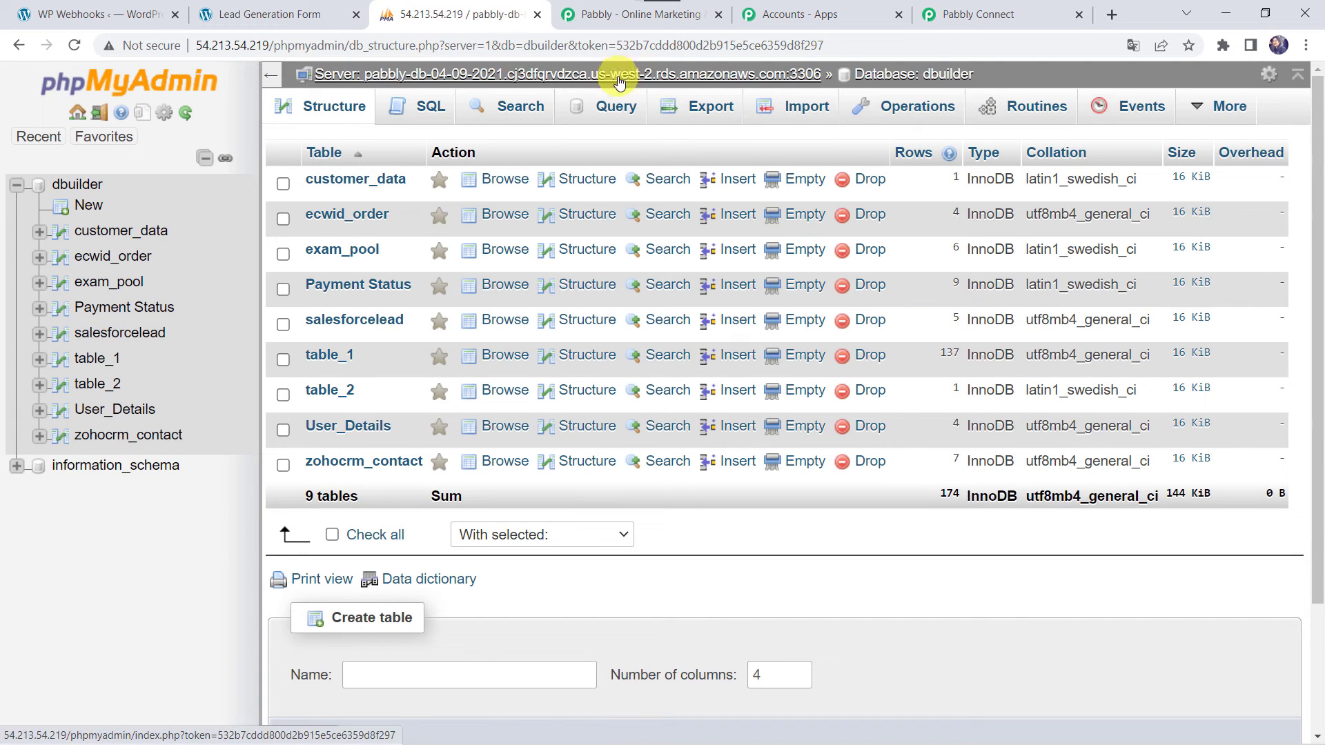
pyautogui.click(1000, 14)
pyautogui.click(650, 392)
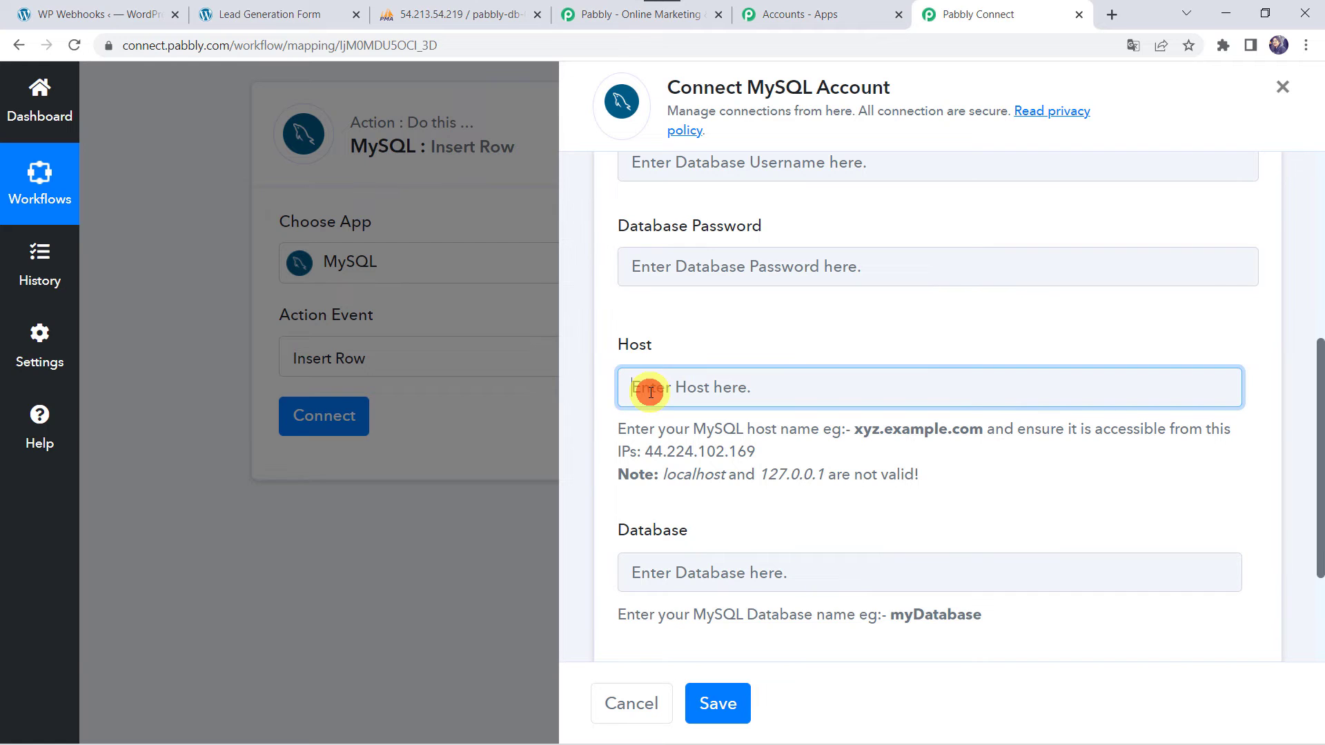
pyautogui.click(642, 572)
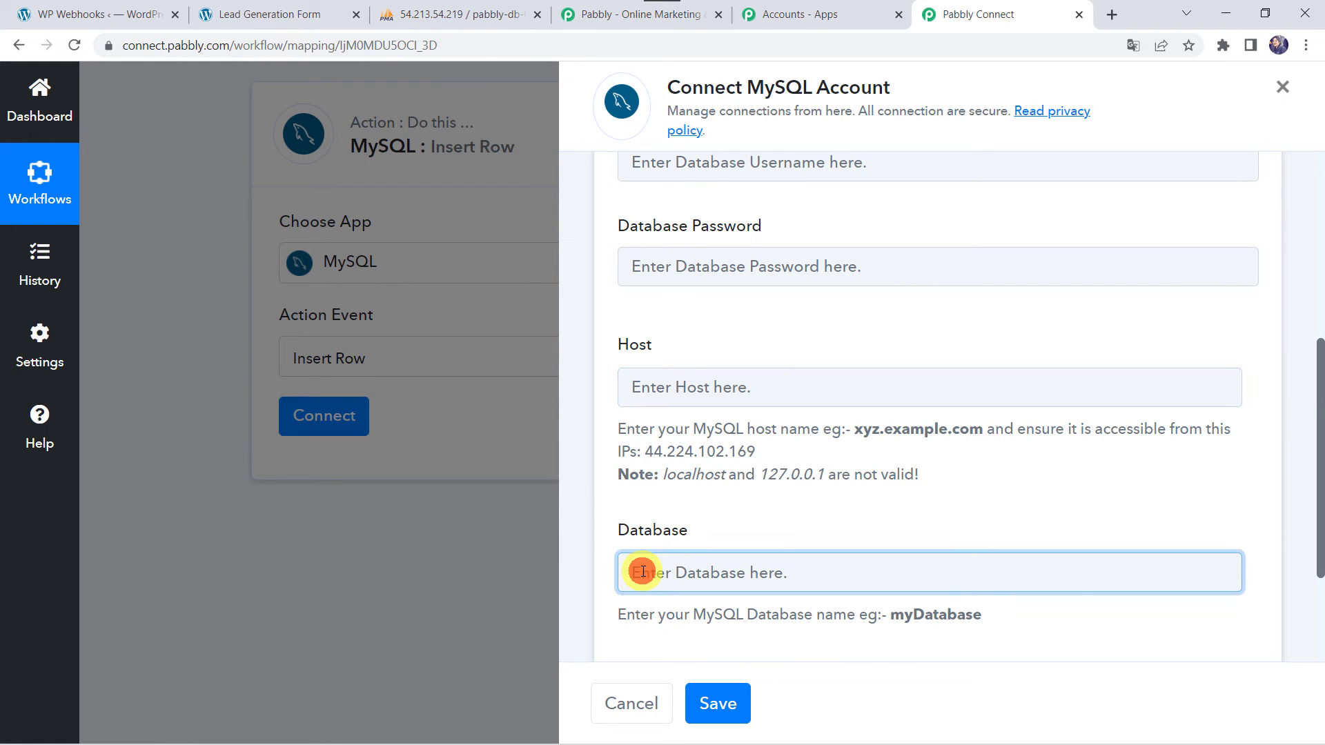
pyautogui.click(436, 21)
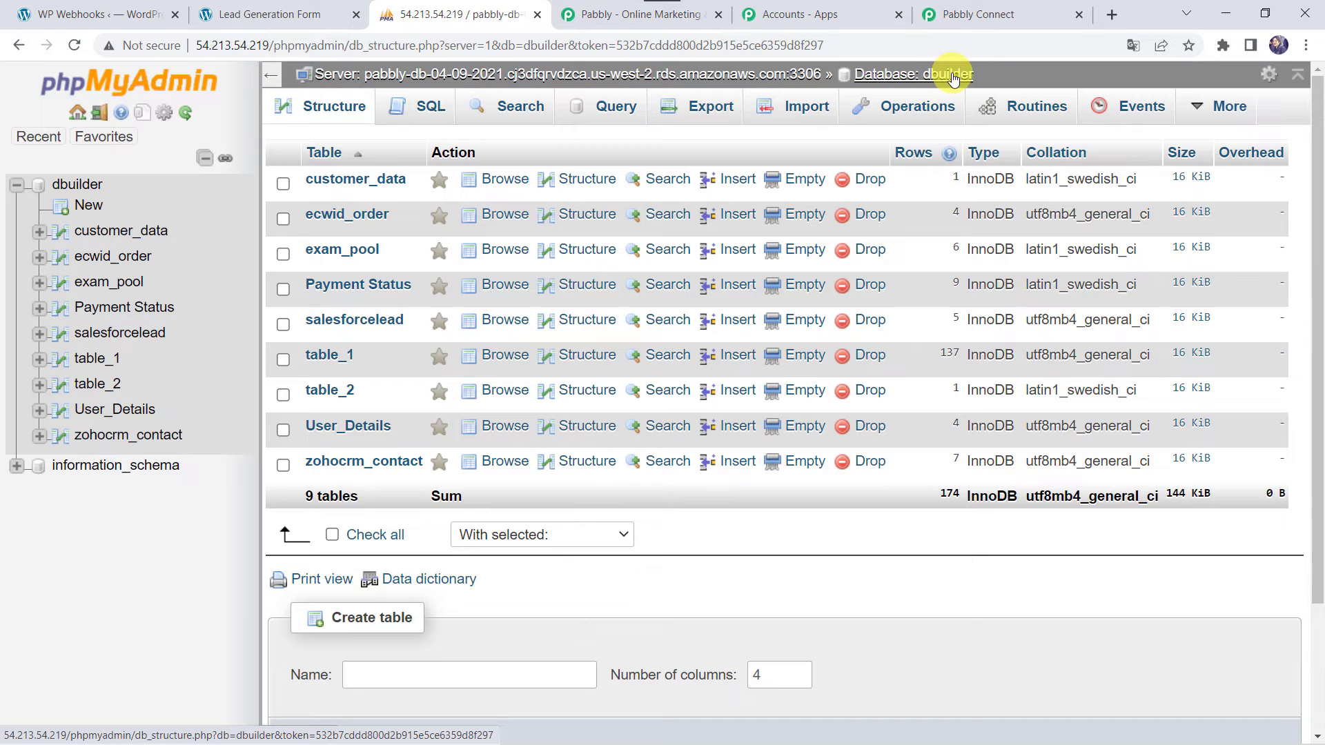
pyautogui.click(966, 14)
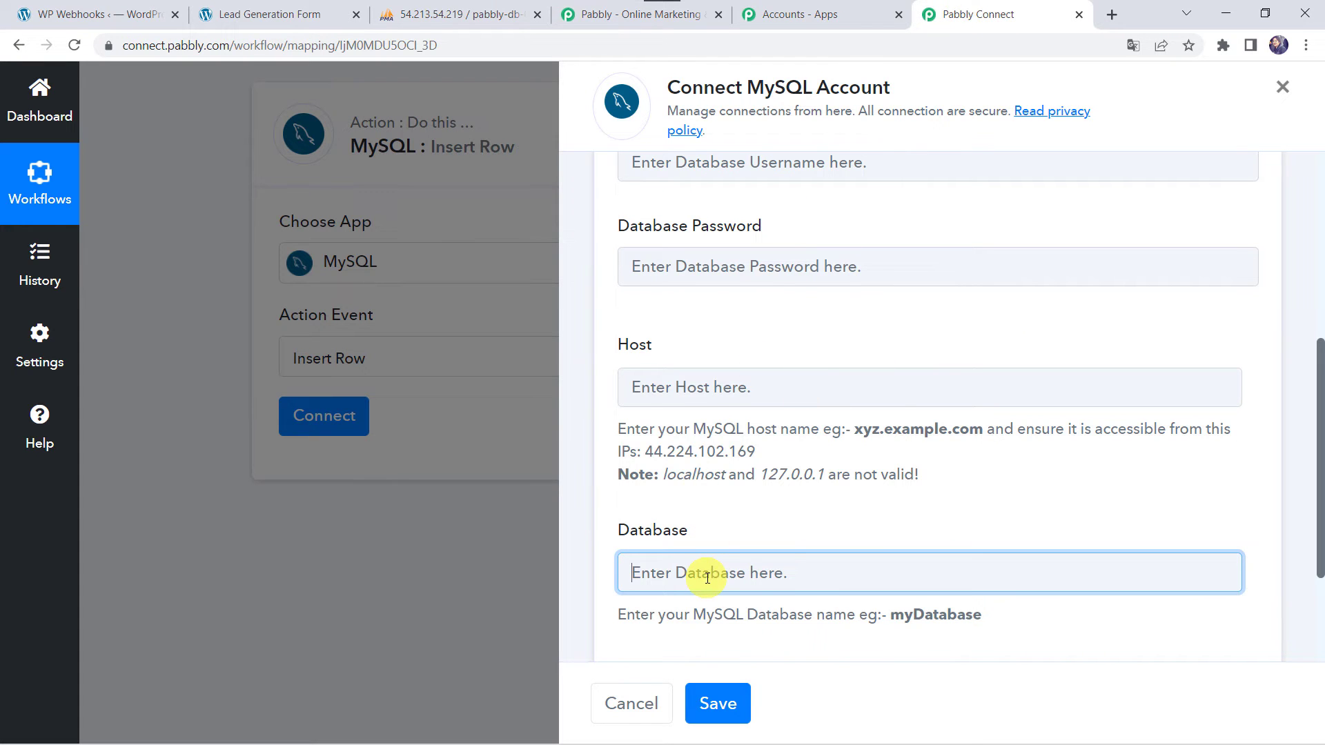
pyautogui.scroll(-3, 704, 576)
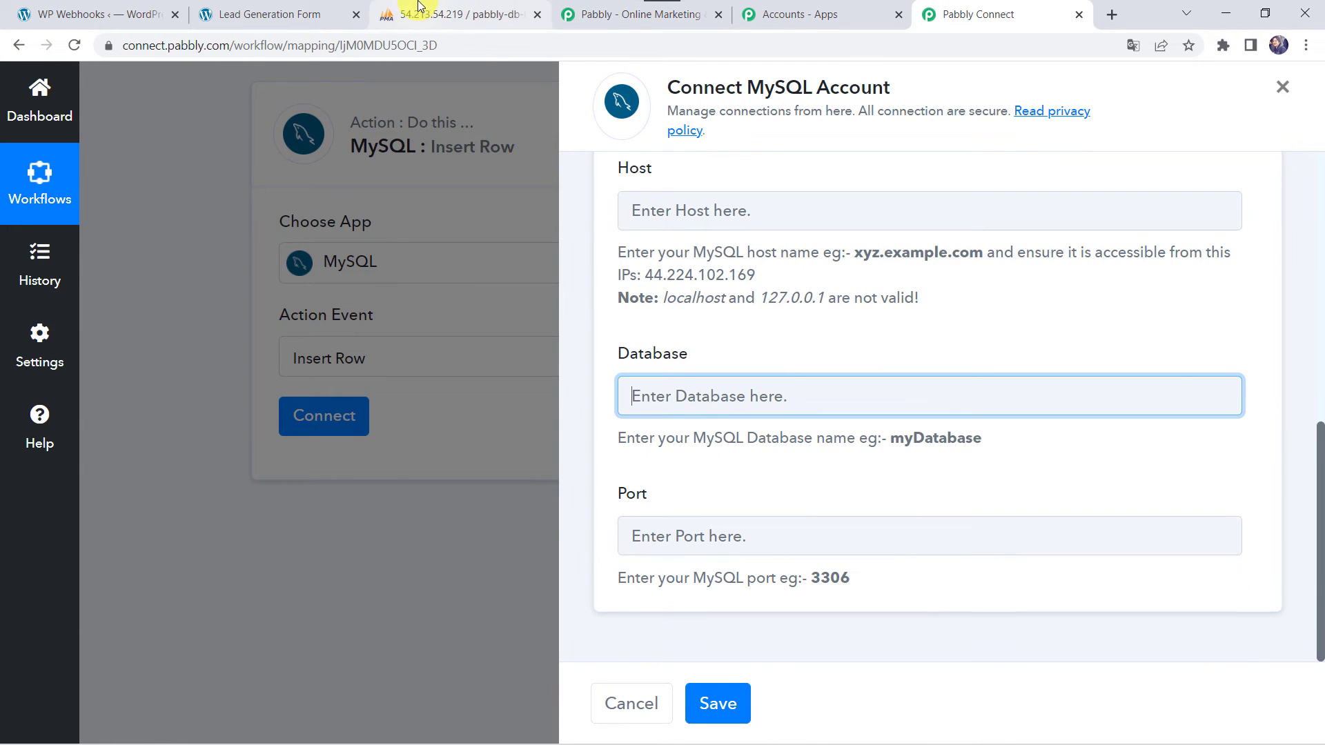
pyautogui.click(428, 13)
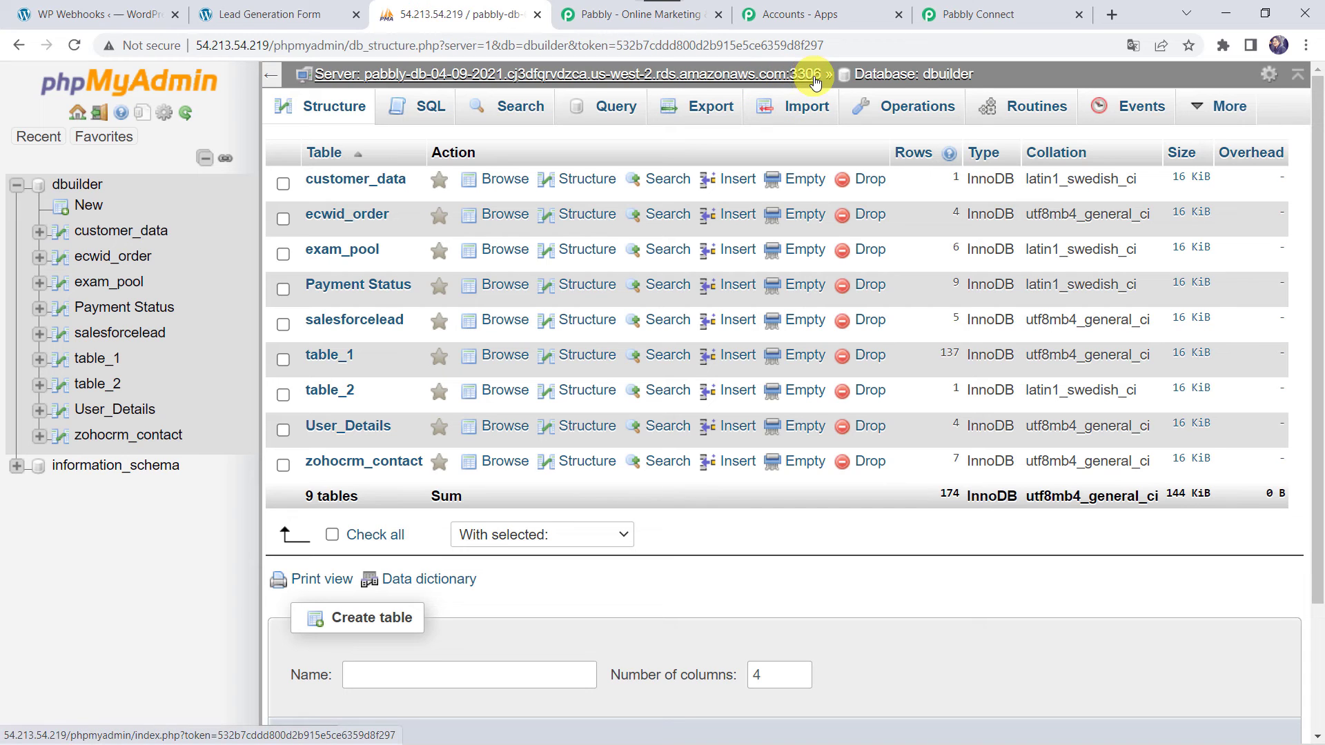
pyautogui.click(1000, 13)
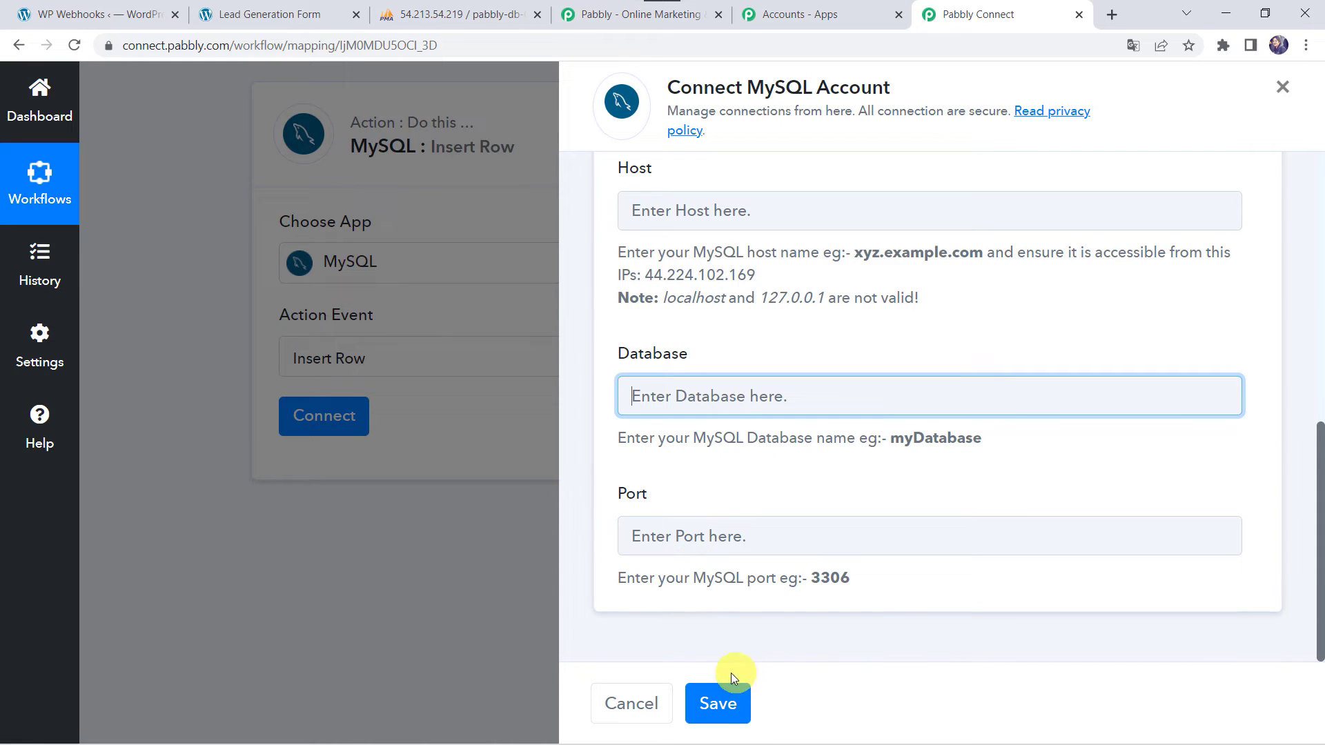
# Switch to the existing MySQL #11 connection and save it
pyautogui.click(717, 709)
pyautogui.scroll(10, 694, 371)
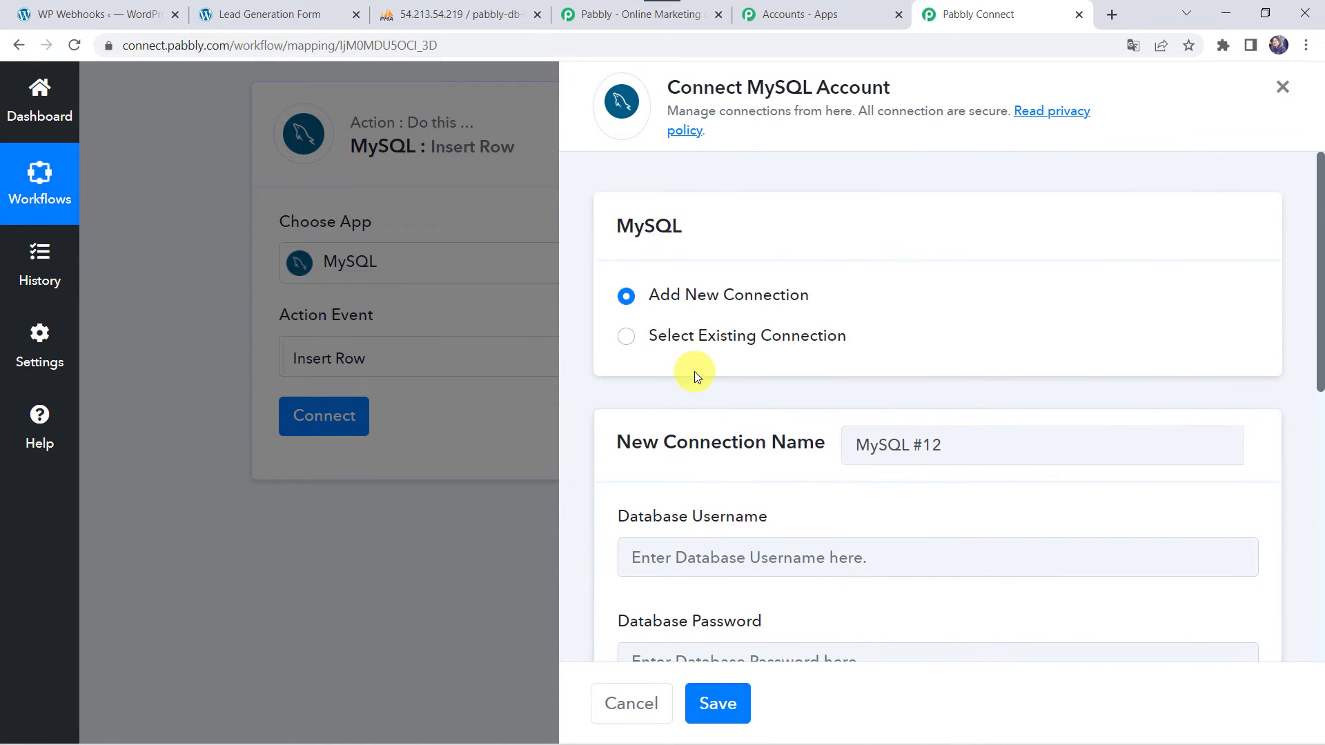
pyautogui.click(713, 345)
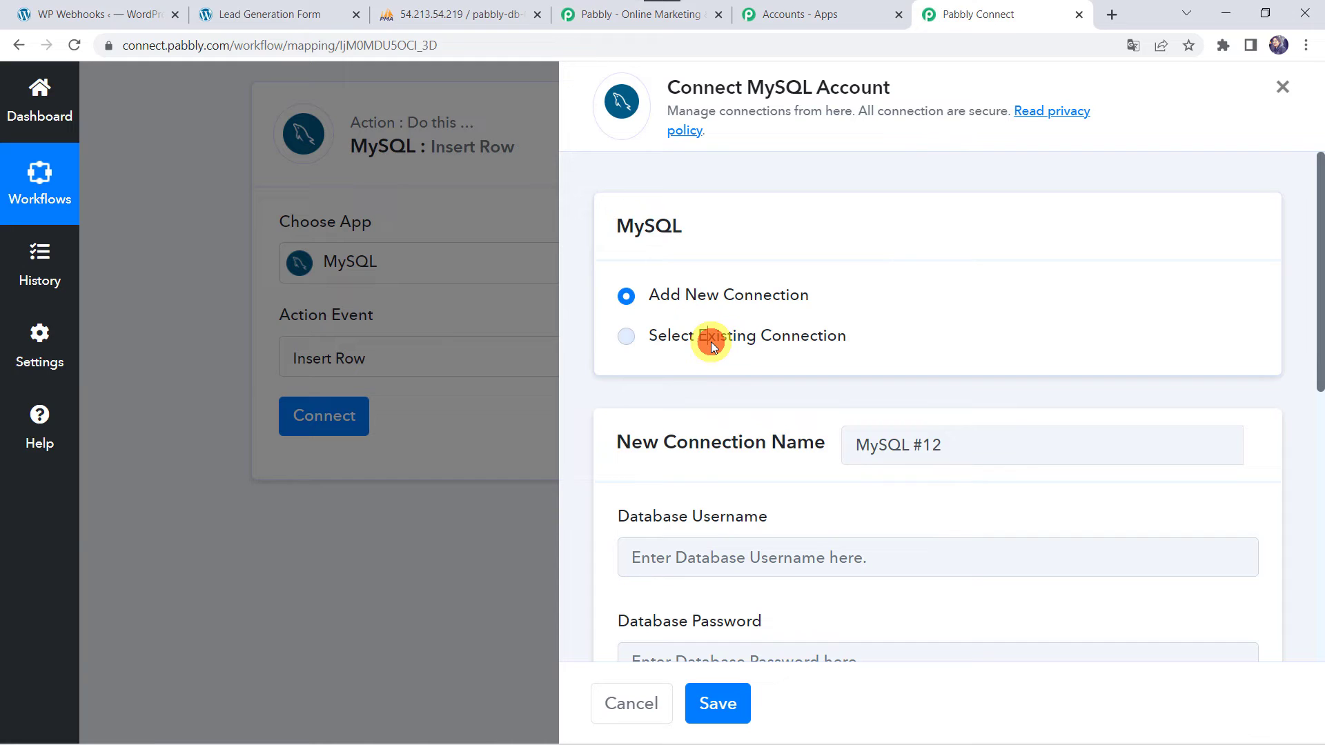
pyautogui.click(716, 702)
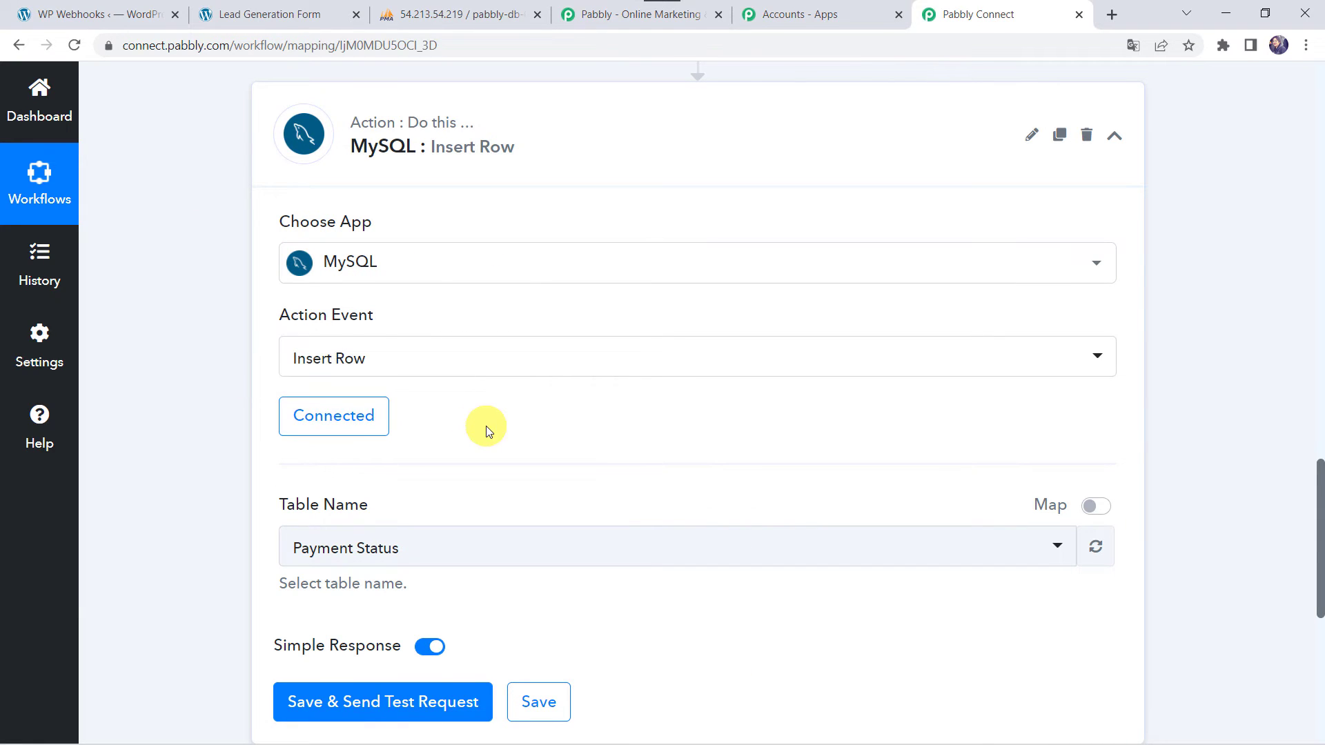
pyautogui.scroll(-2, 482, 429)
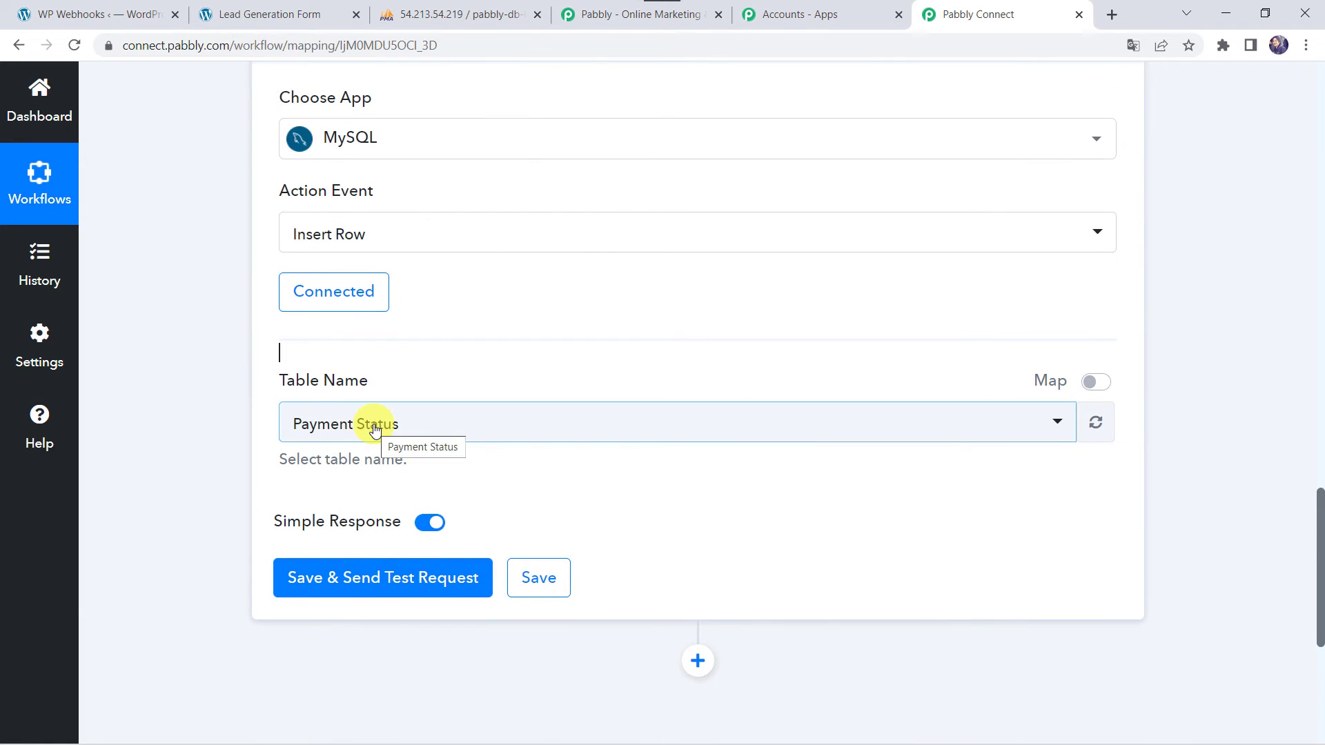
# Review the rows of the customer_data table in phpMyAdmin
pyautogui.click(474, 11)
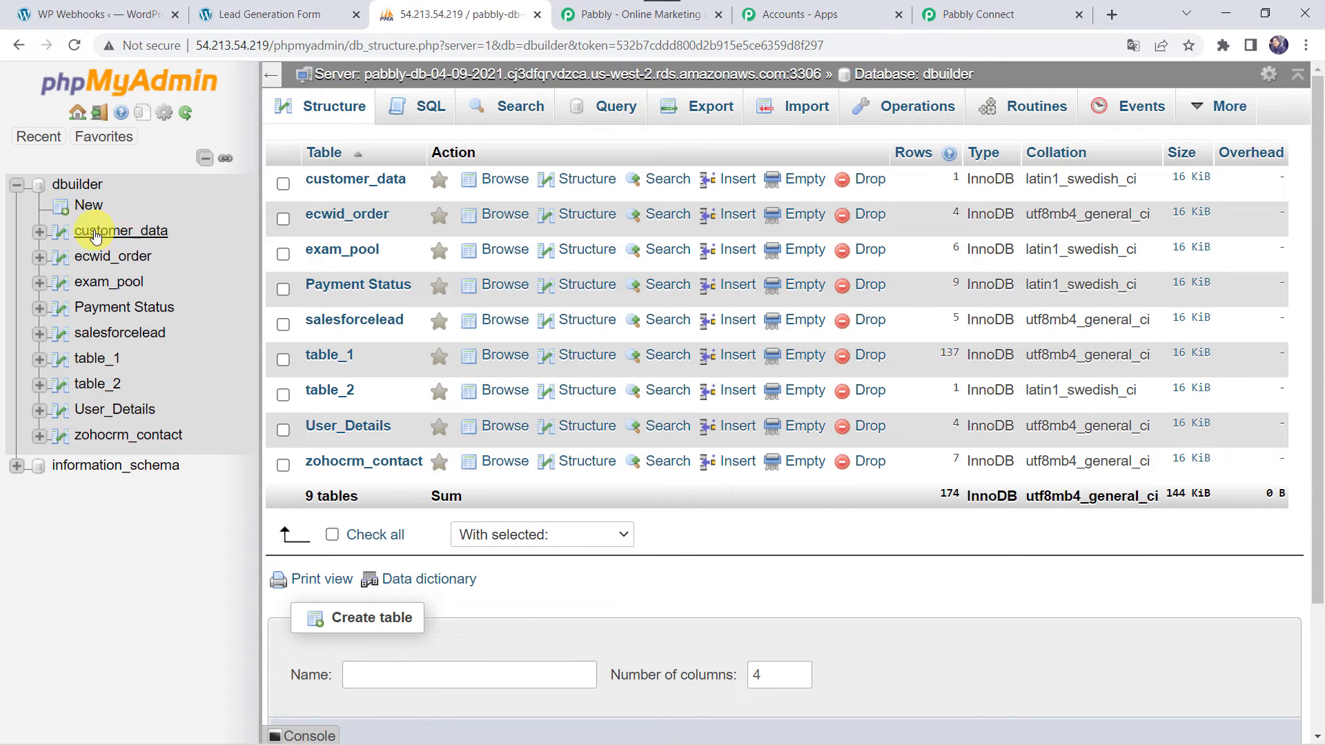
pyautogui.click(143, 236)
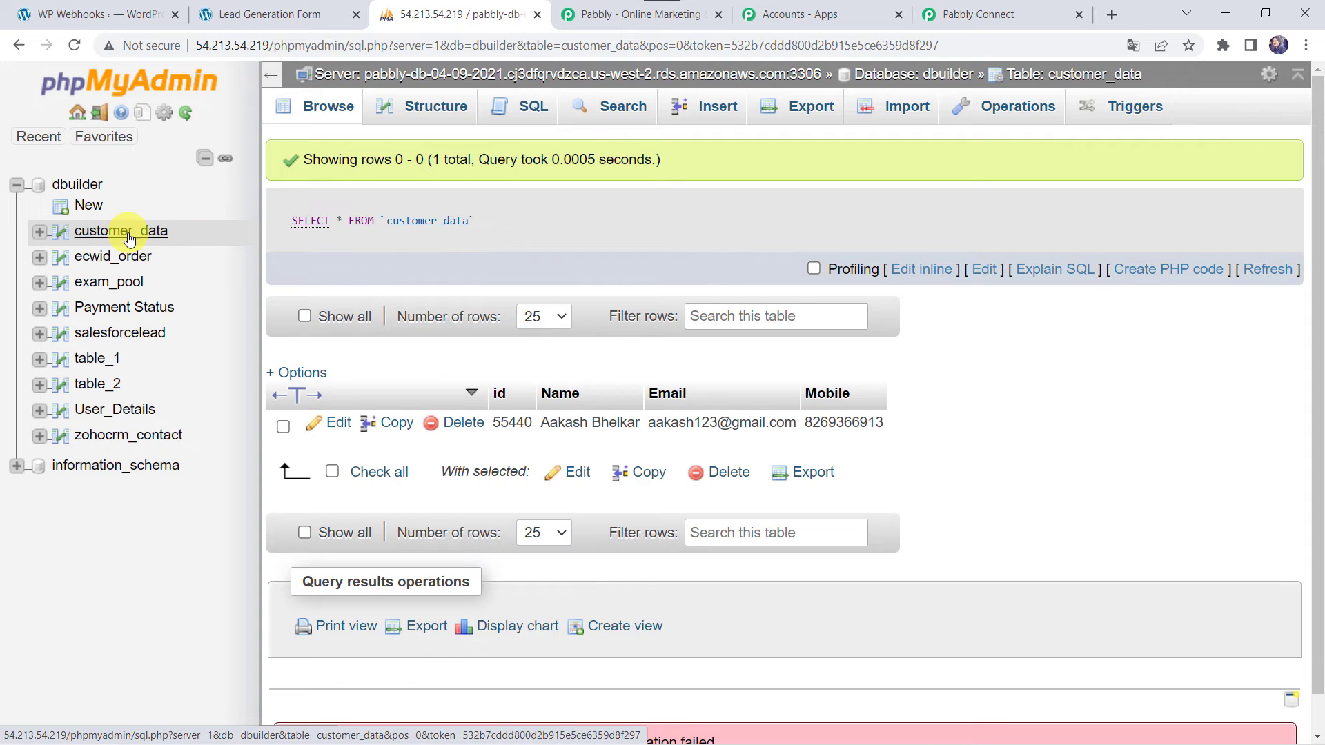
pyautogui.click(1001, 12)
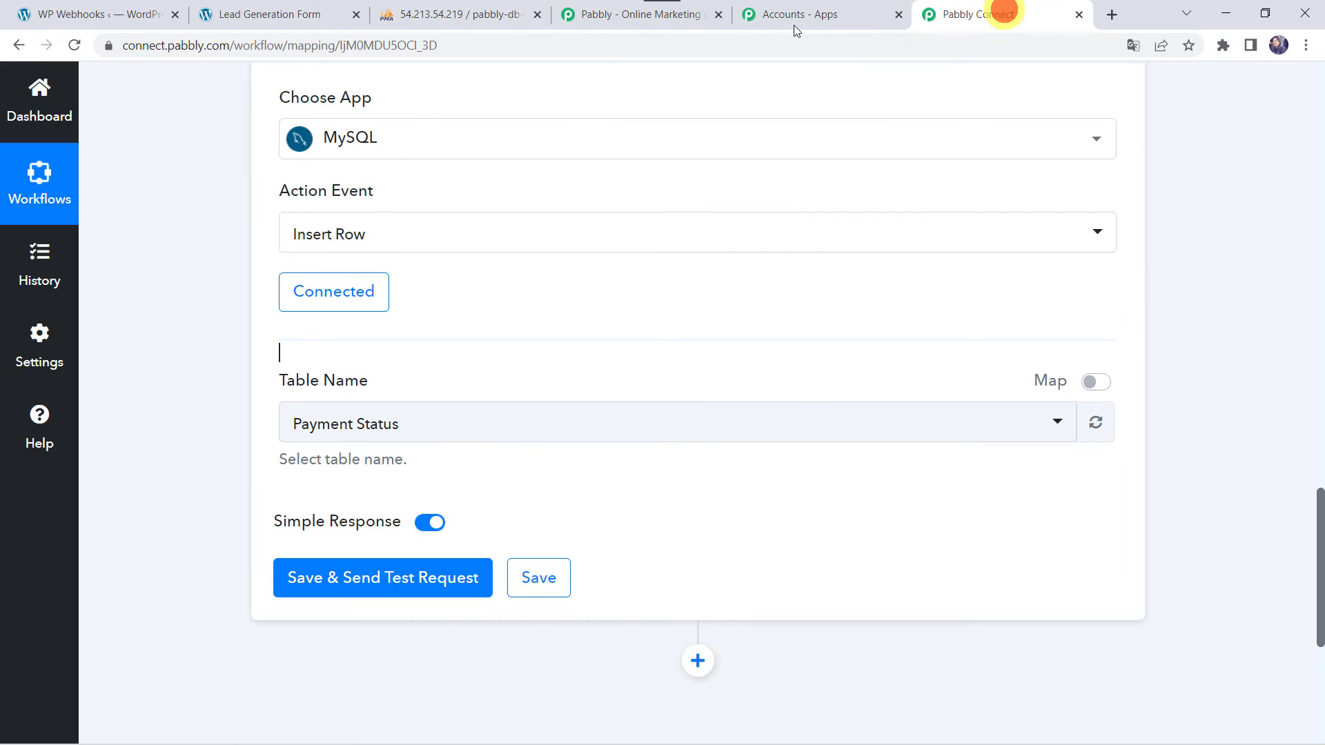
# Set the Insert Row target table to customer_data
pyautogui.click(378, 440)
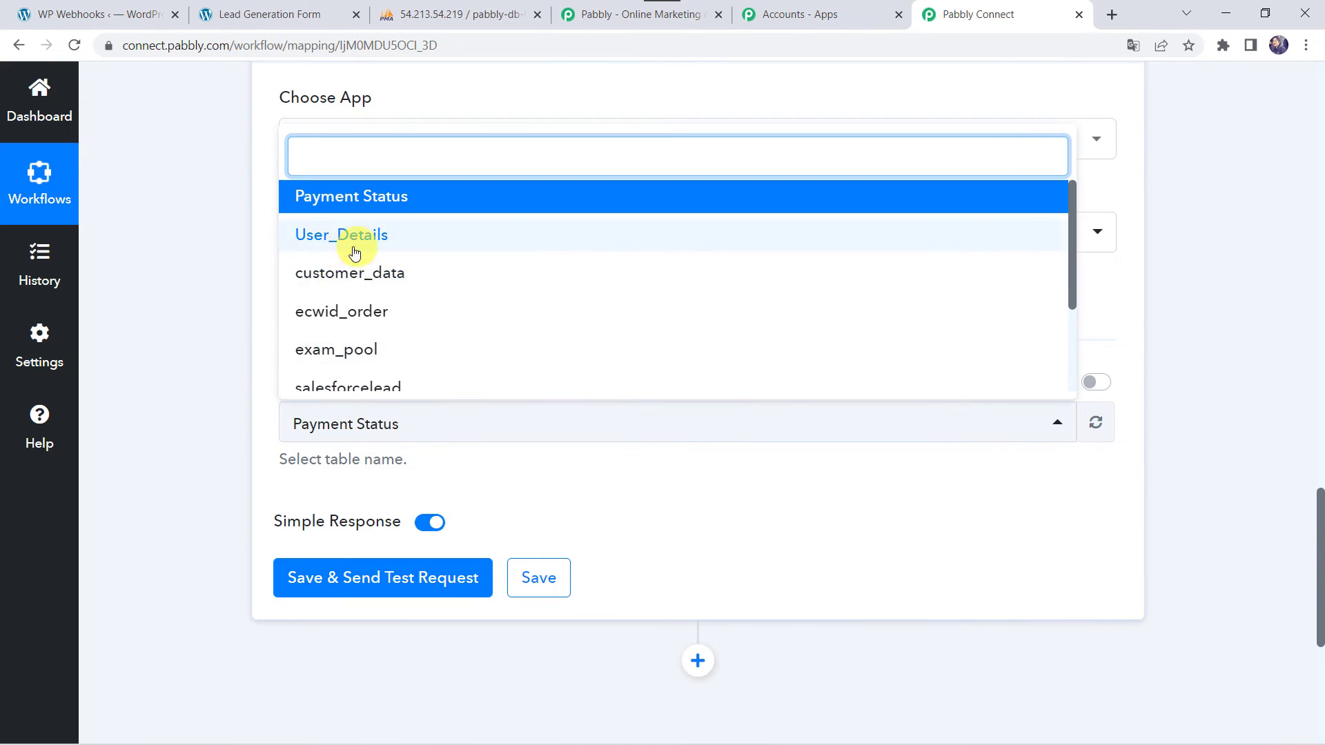
pyautogui.click(403, 272)
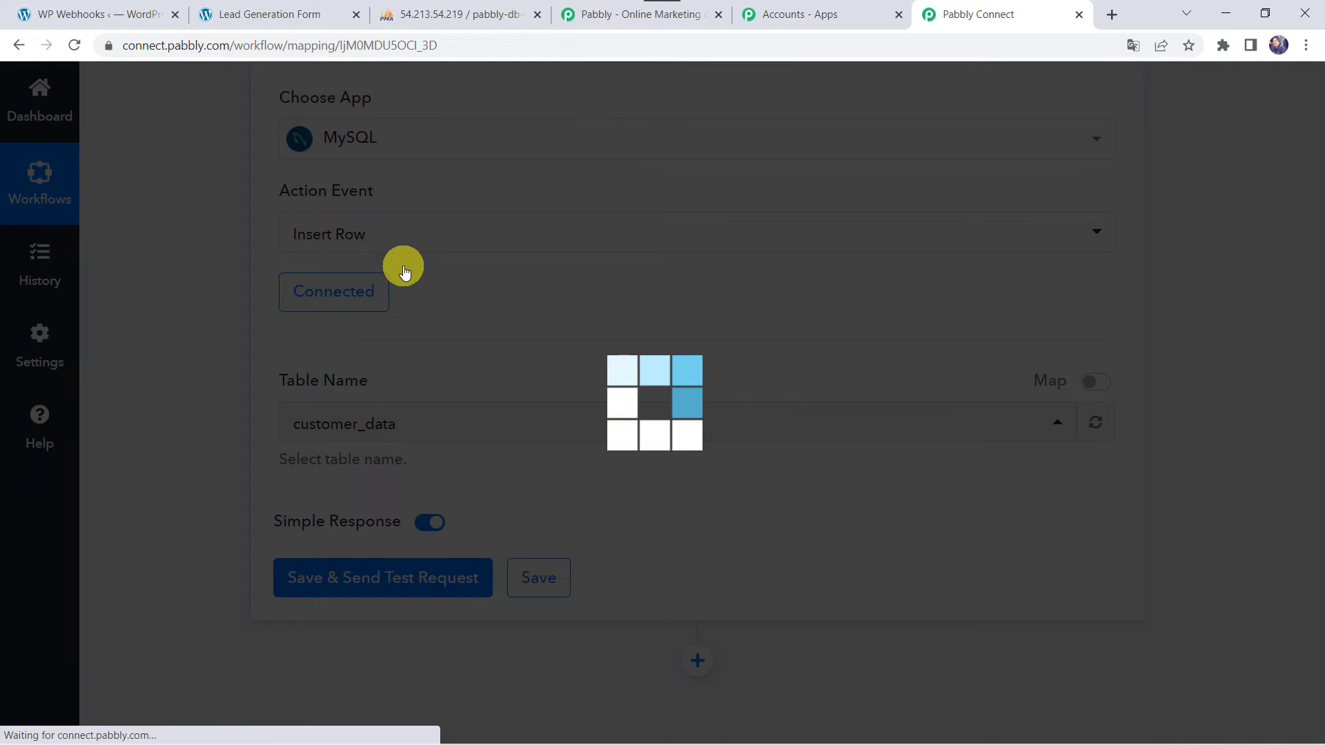
pyautogui.scroll(-3, 221, 423)
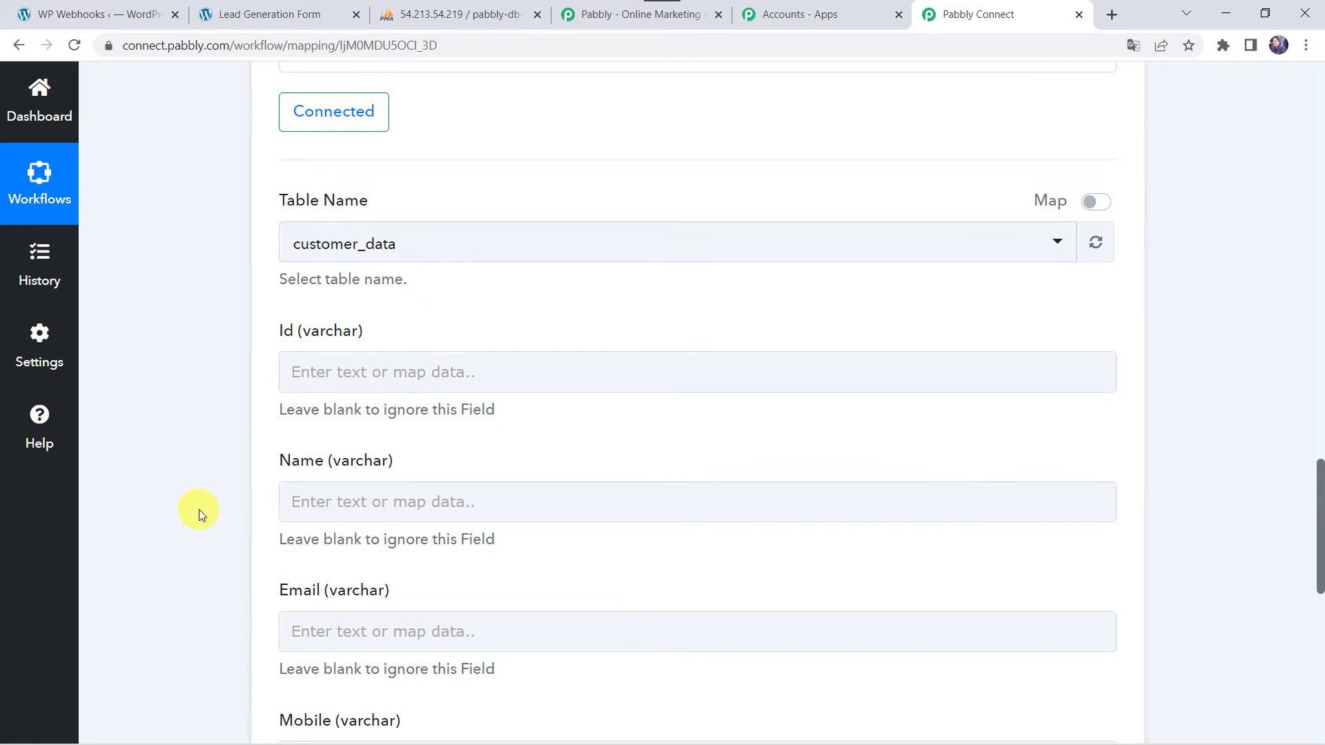
pyautogui.scroll(15, 199, 511)
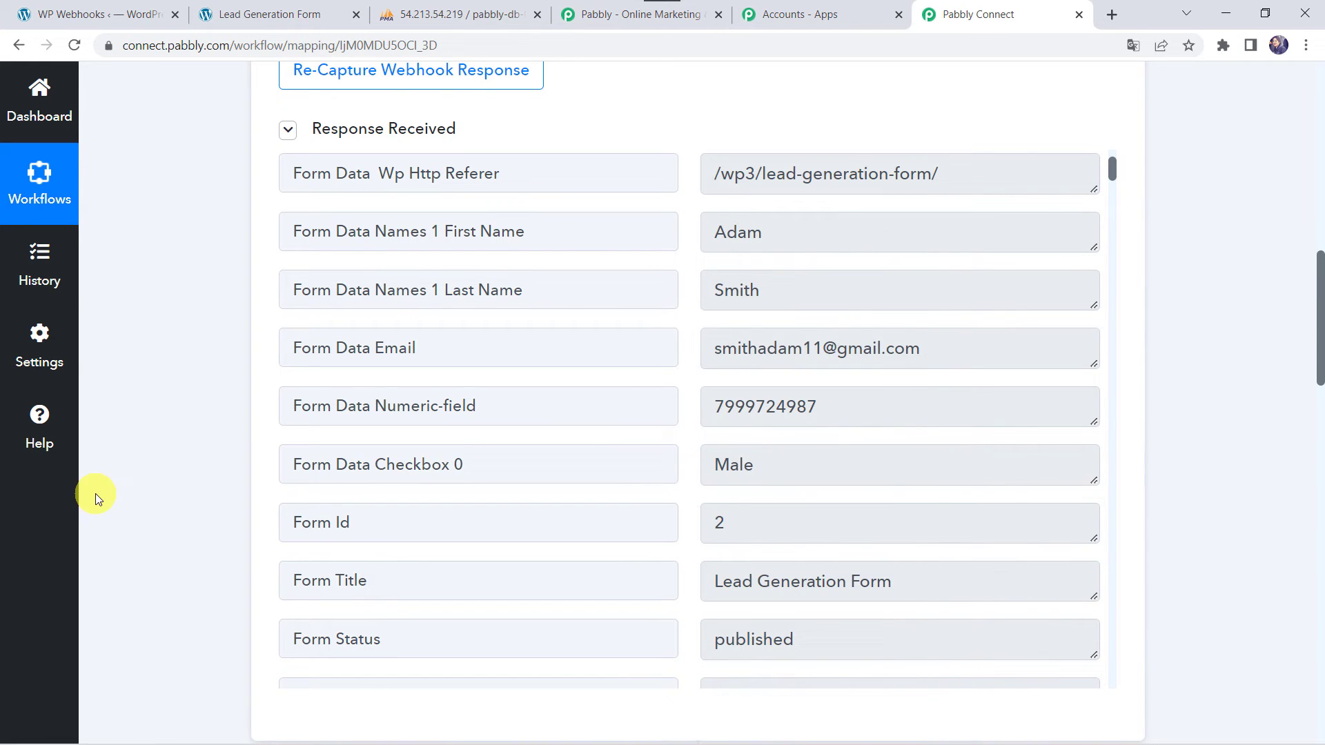
pyautogui.scroll(-20, 174, 637)
# Map the form's embedded post Id into the Id column
pyautogui.click(331, 347)
pyautogui.click(469, 504)
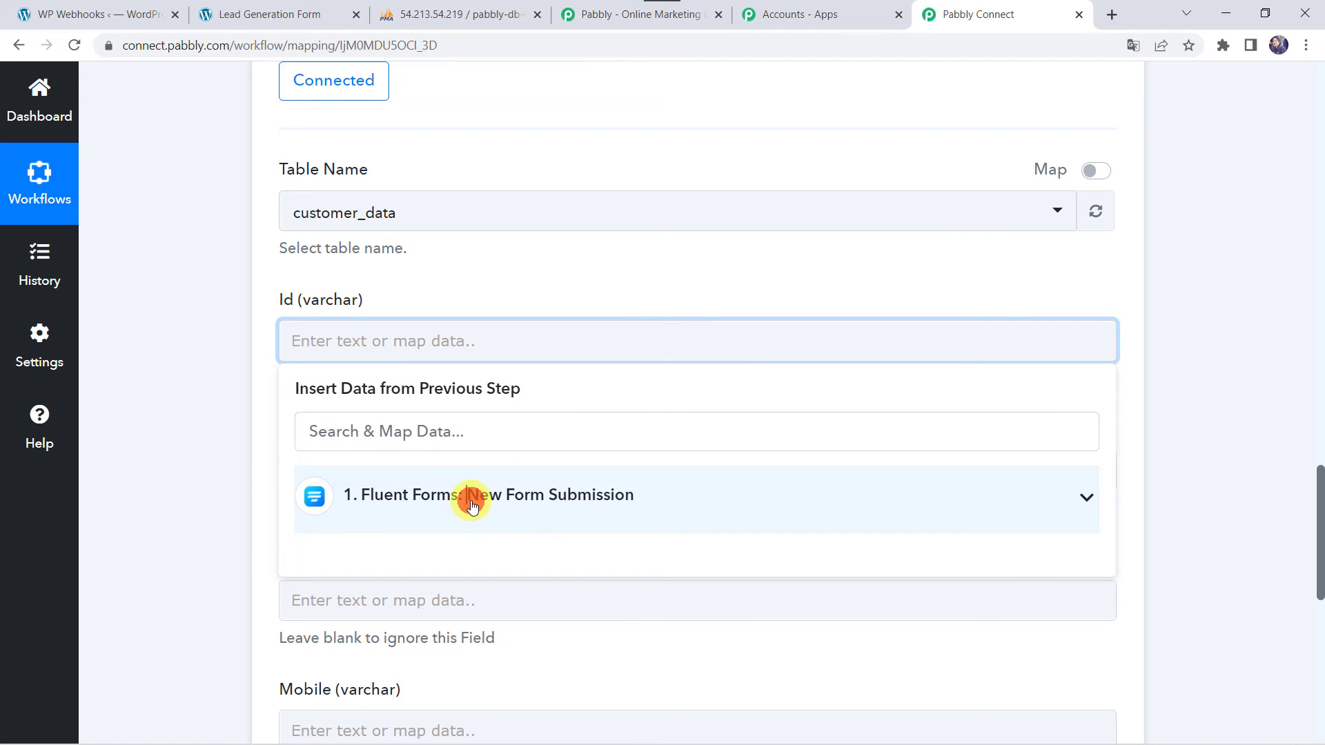
pyautogui.write('id')
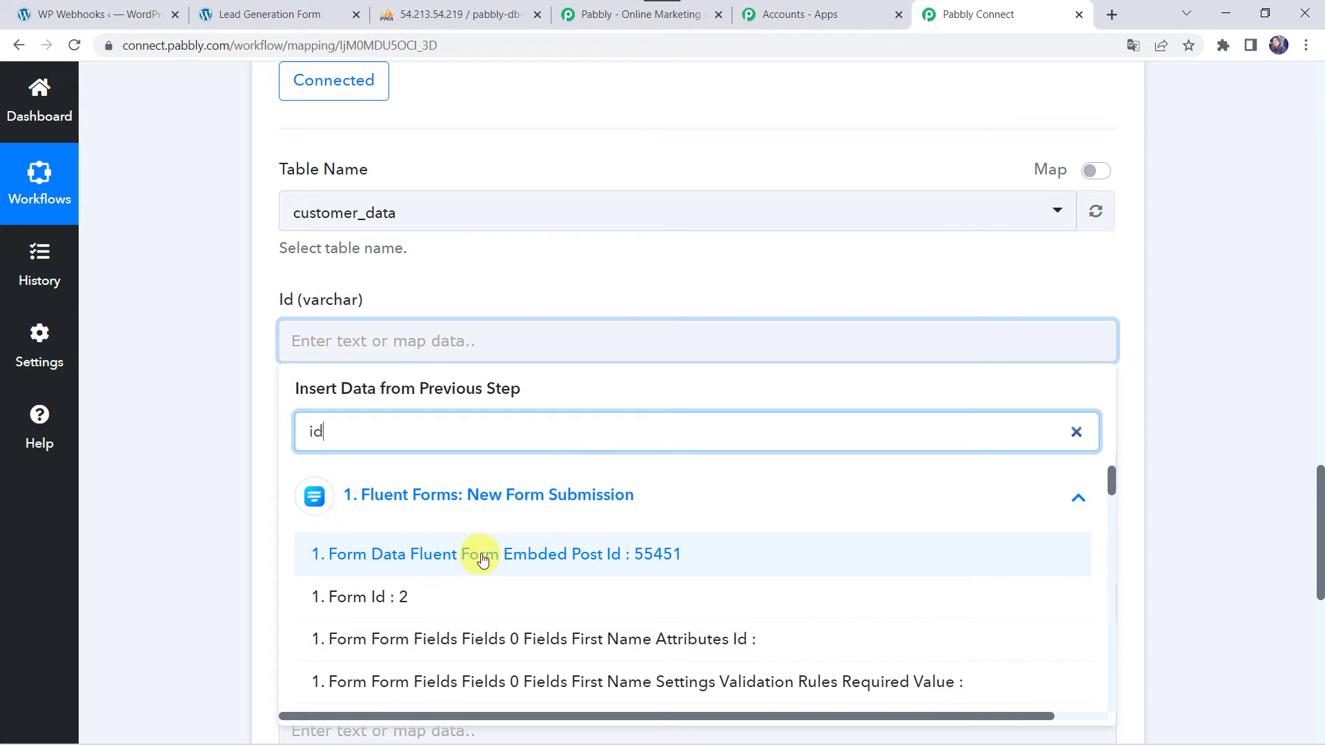
pyautogui.click(586, 562)
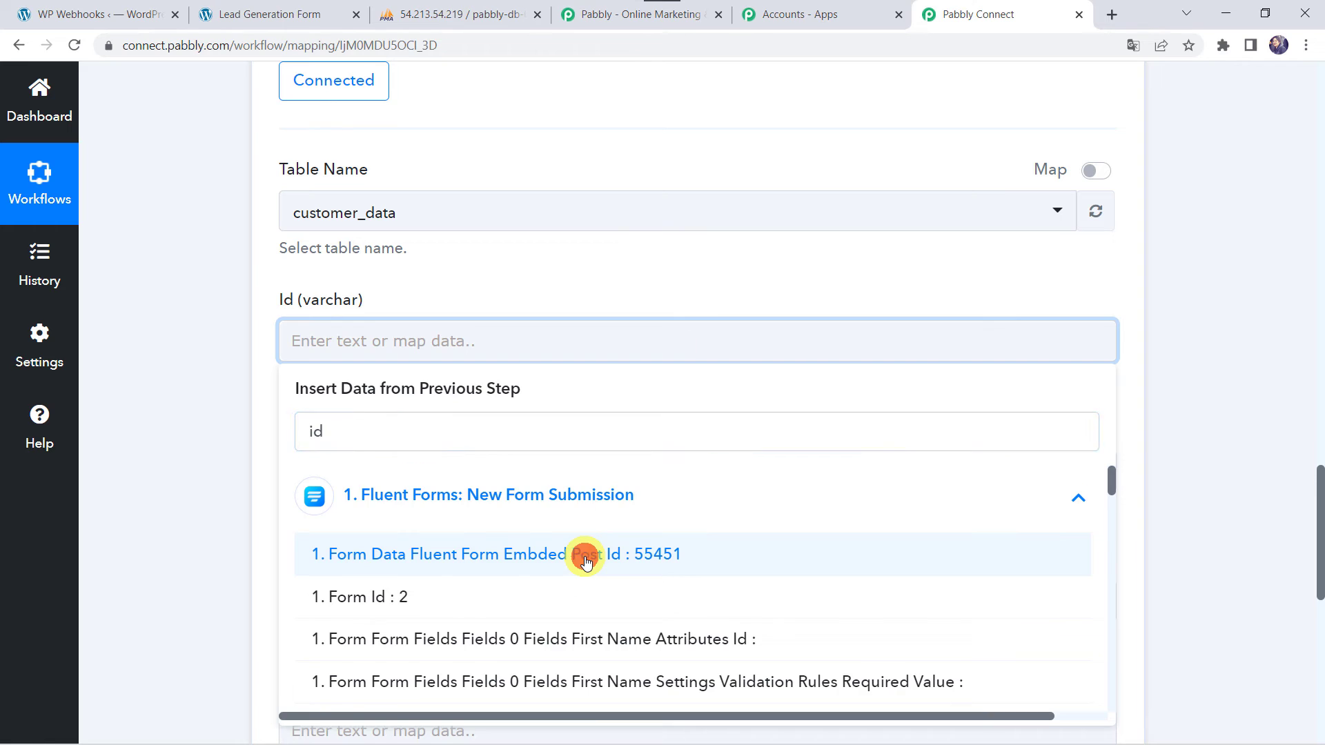
pyautogui.click(247, 468)
pyautogui.scroll(-1, 345, 412)
# Map the submitted first name followed by last name into the Name column
pyautogui.click(336, 383)
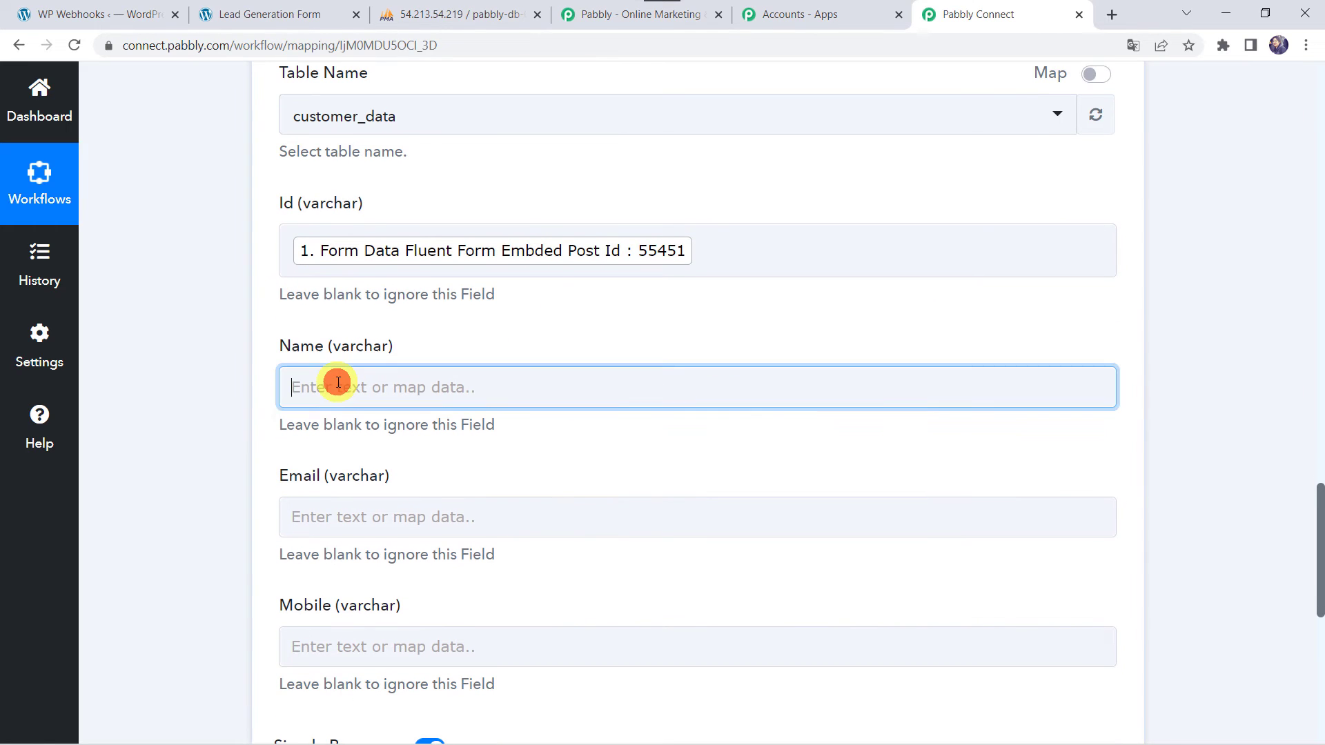
pyautogui.click(402, 536)
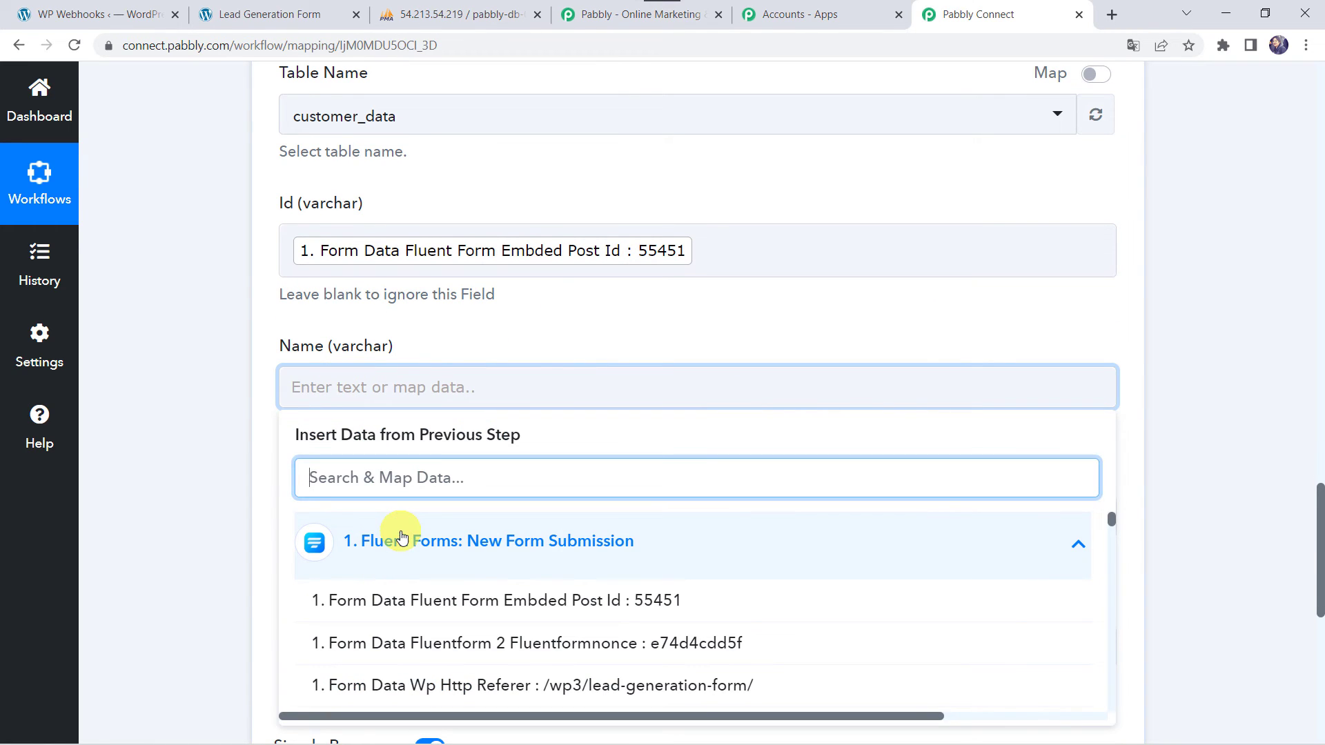
pyautogui.write('Ada')
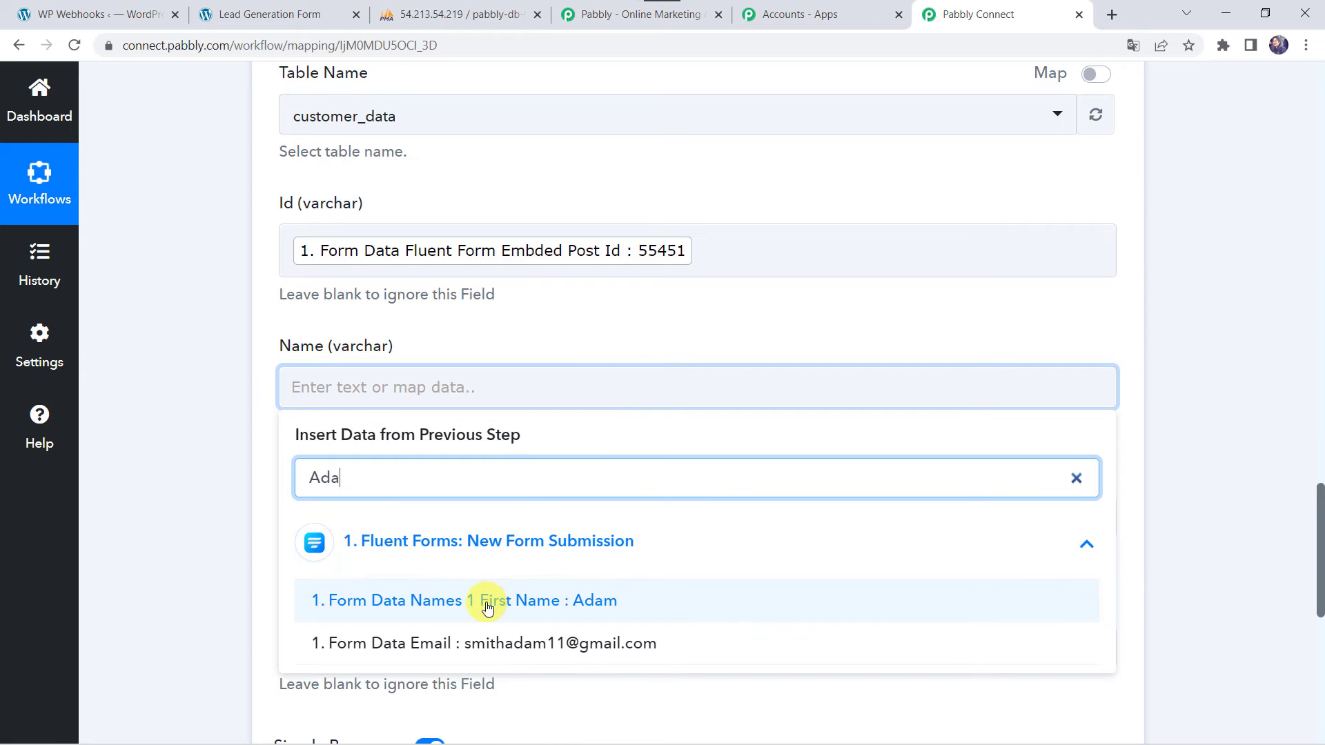
pyautogui.click(482, 601)
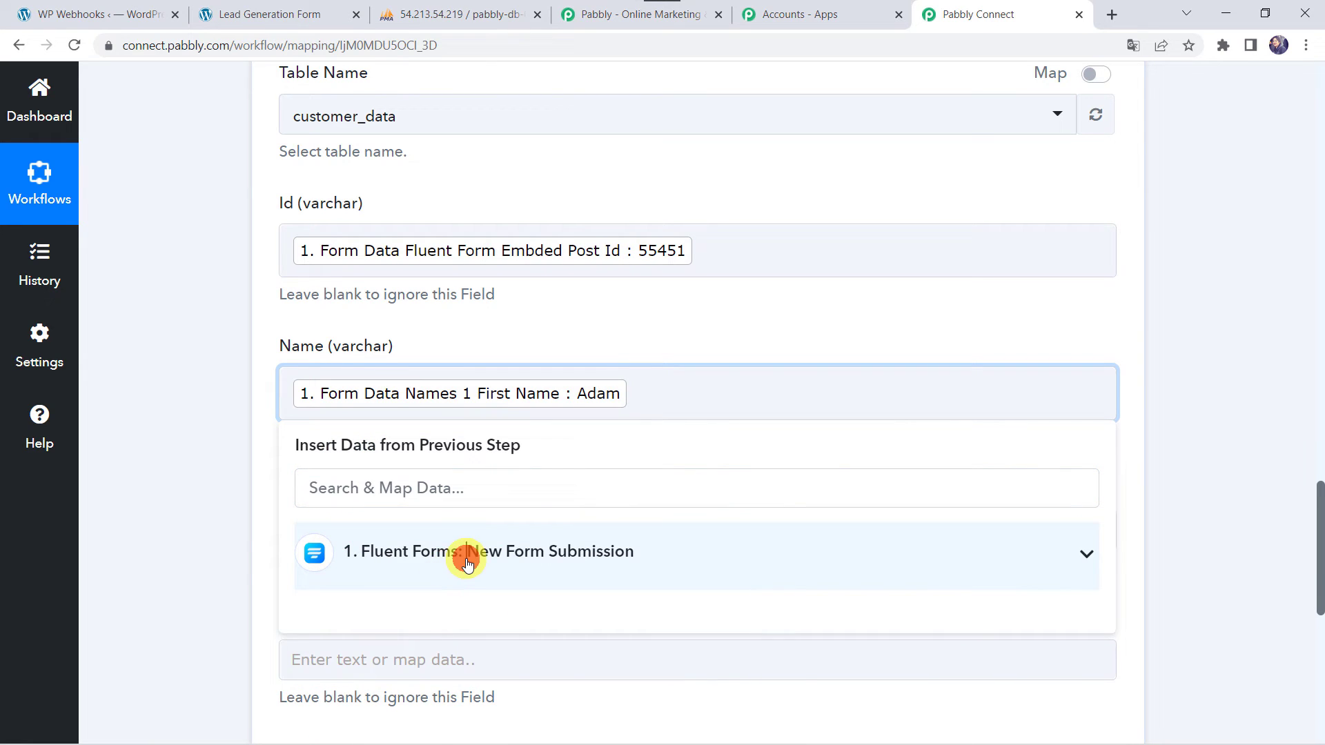
pyautogui.click(457, 552)
pyautogui.write('sm')
pyautogui.click(459, 608)
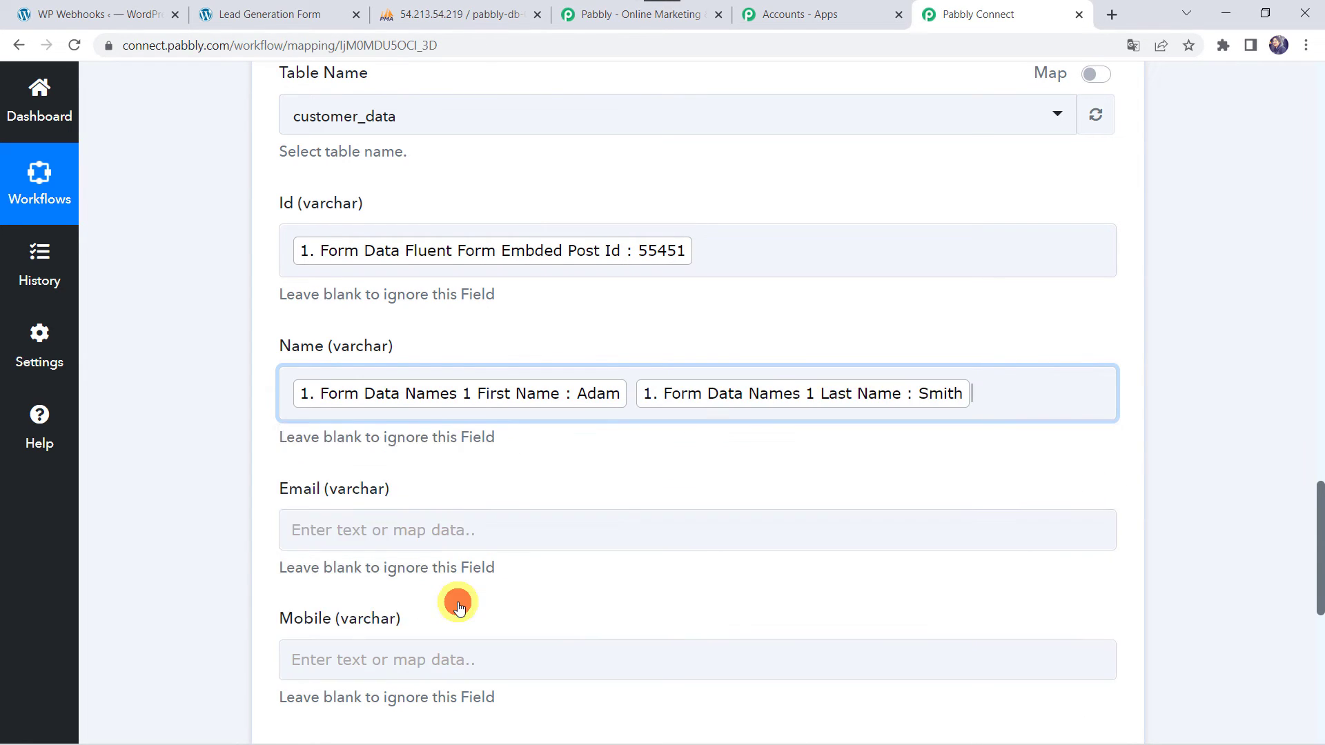
pyautogui.click(230, 518)
pyautogui.scroll(-2, 230, 518)
# Map the submitted email into the Email column
pyautogui.click(323, 433)
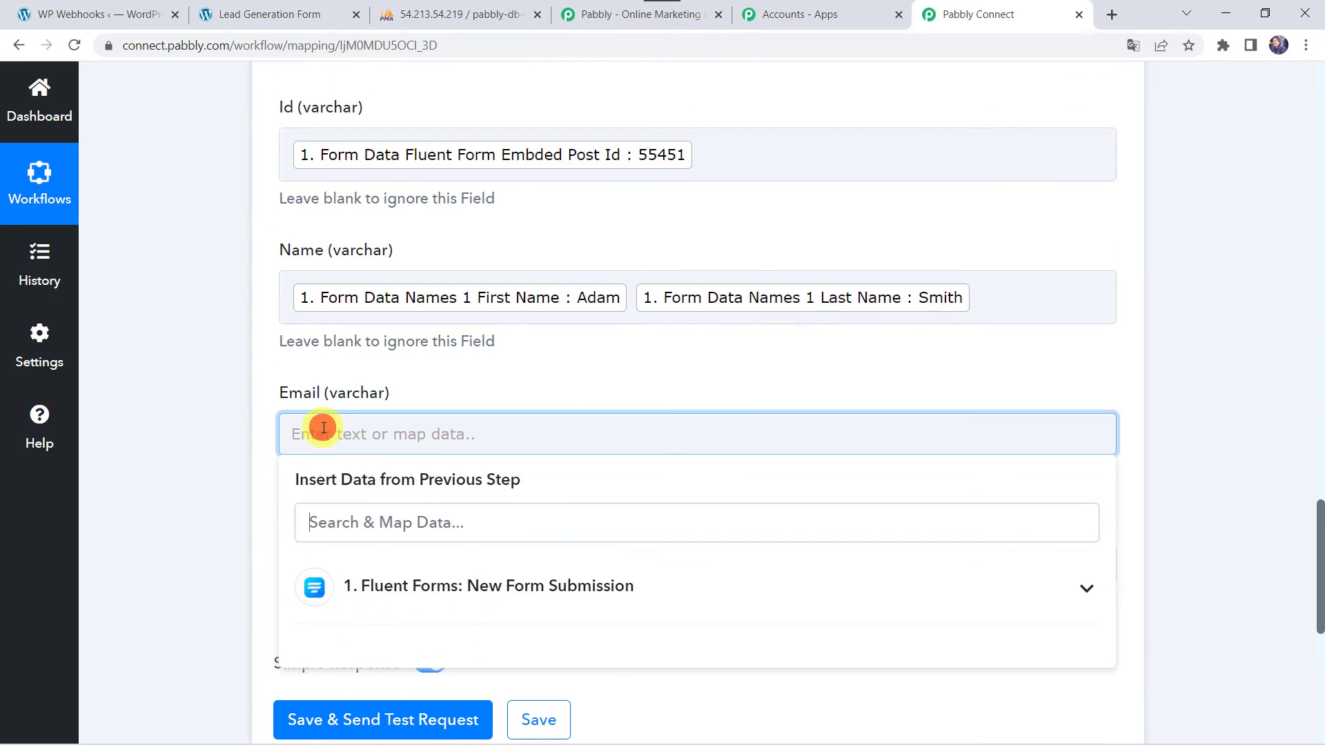
pyautogui.scroll(-3, 319, 417)
pyautogui.click(419, 413)
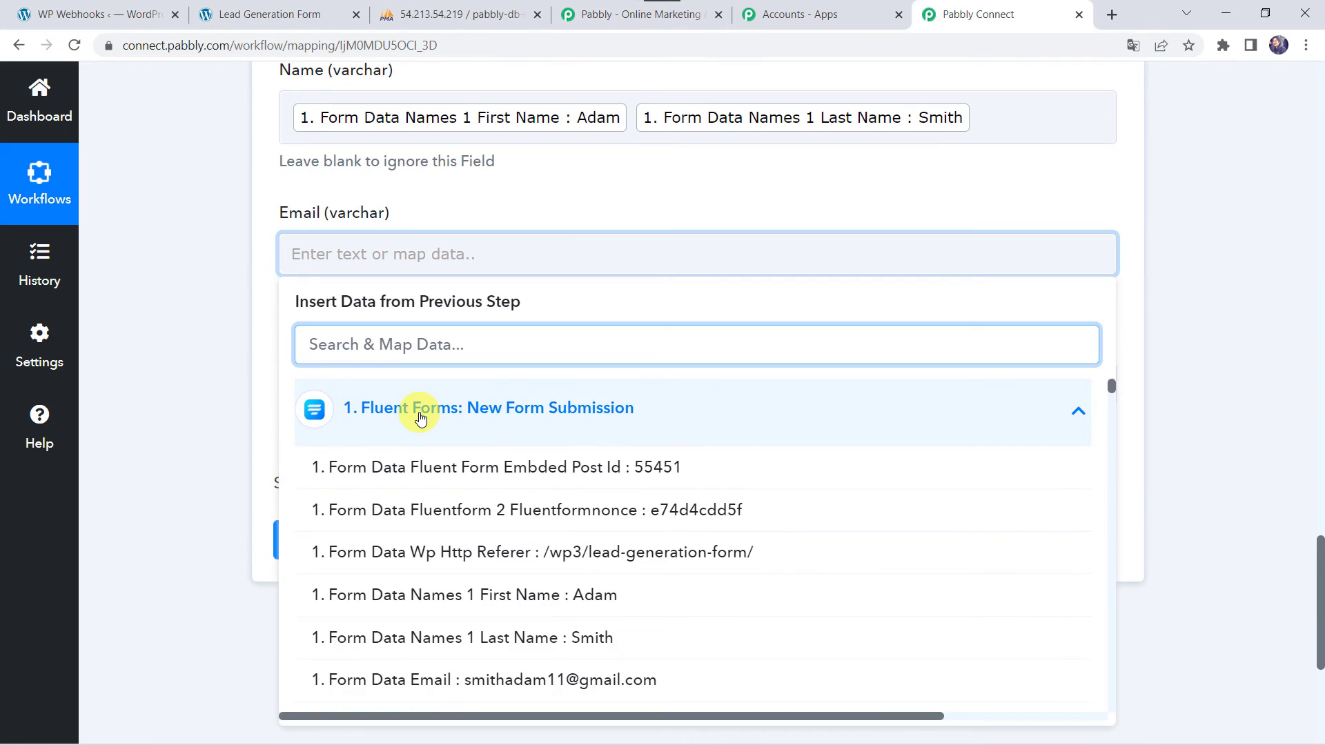
pyautogui.write('@')
pyautogui.click(387, 463)
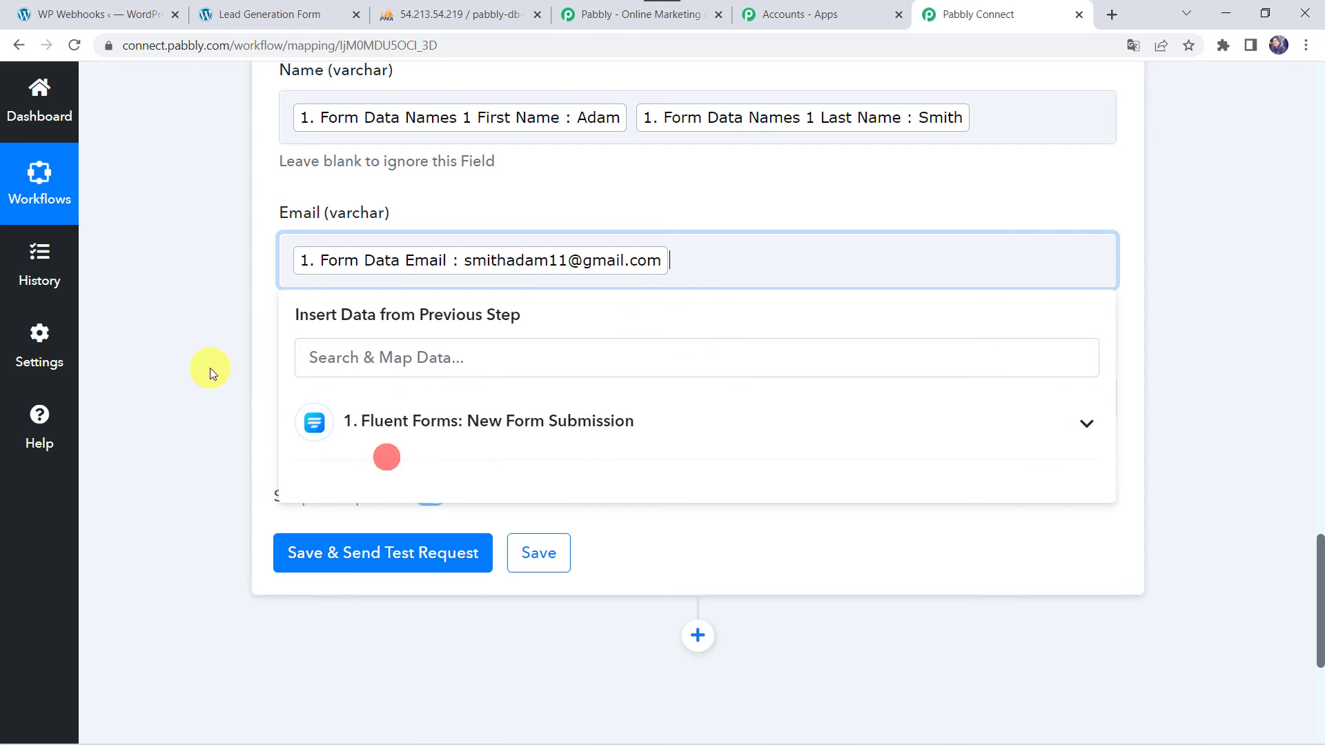
pyautogui.click(207, 367)
# Map the Numeric-field value into the Mobile column
pyautogui.click(322, 395)
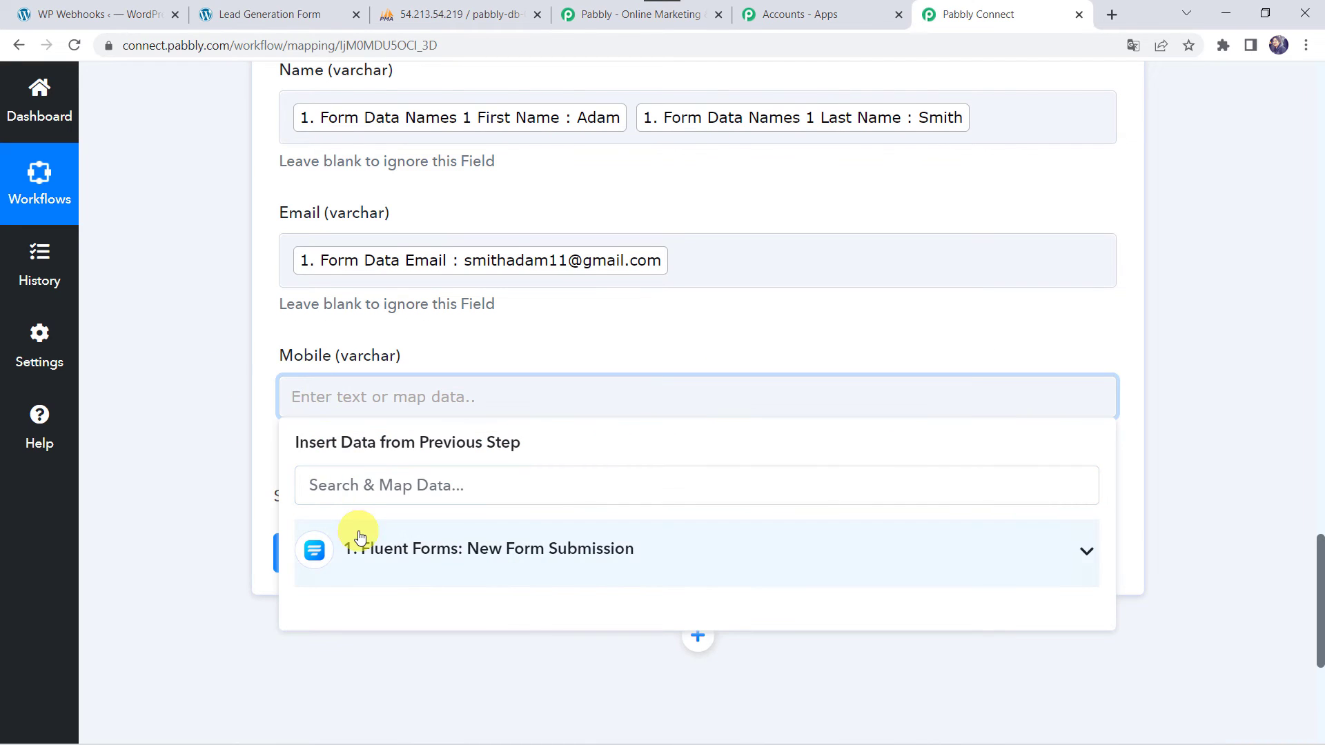
pyautogui.click(359, 535)
pyautogui.write('799')
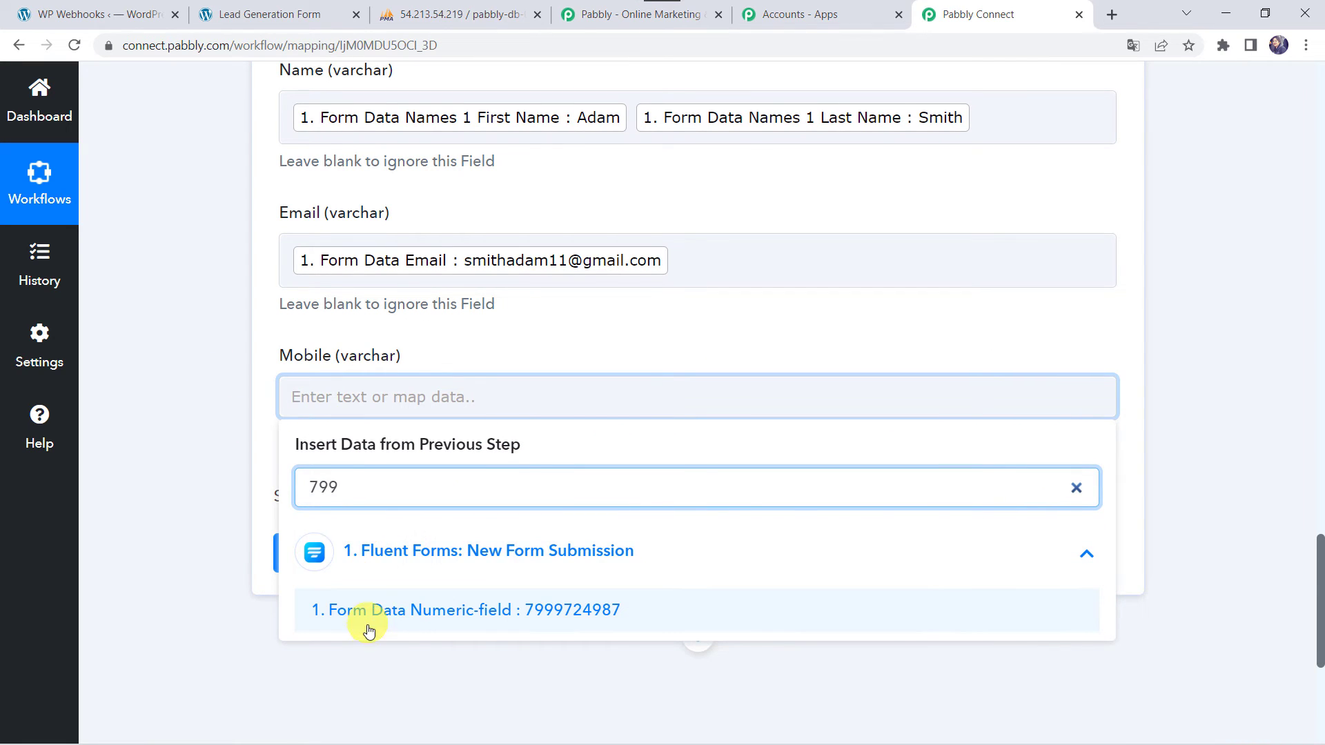
pyautogui.click(393, 610)
pyautogui.click(172, 324)
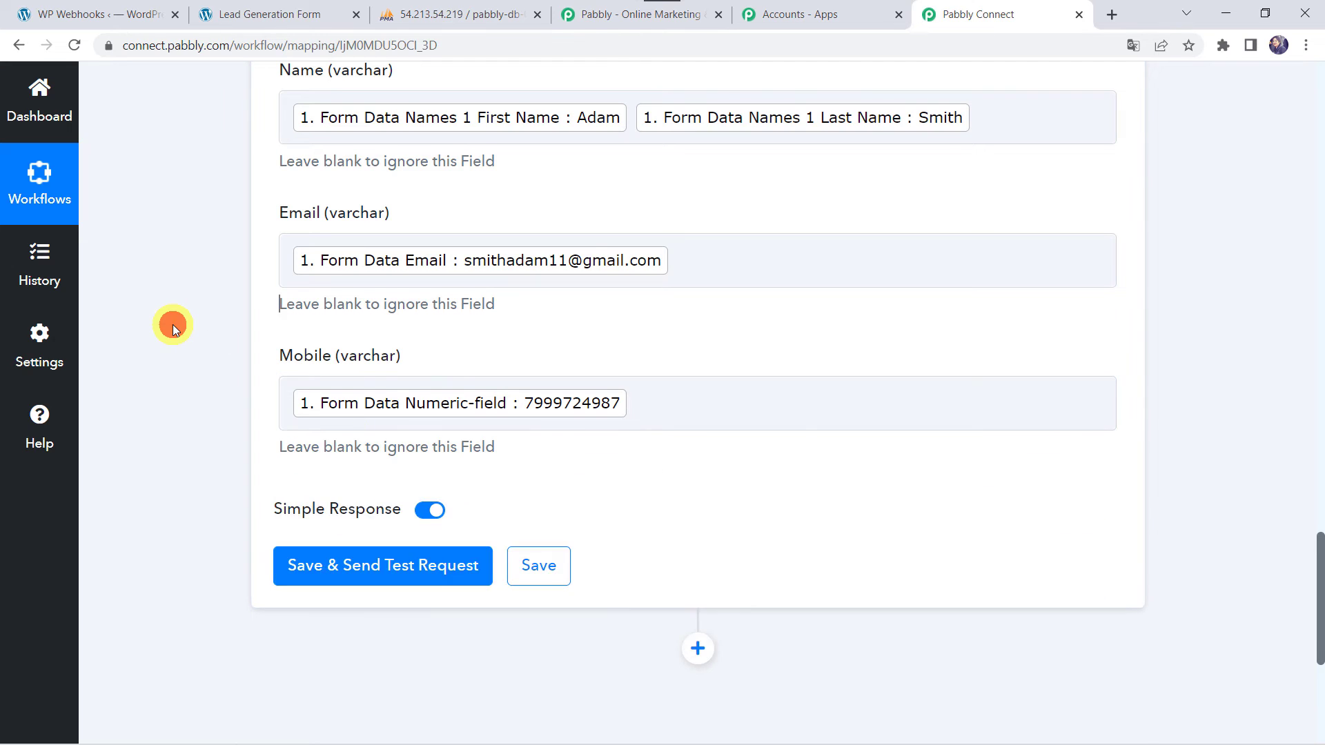
pyautogui.scroll(5, 173, 324)
pyautogui.scroll(-5, 172, 324)
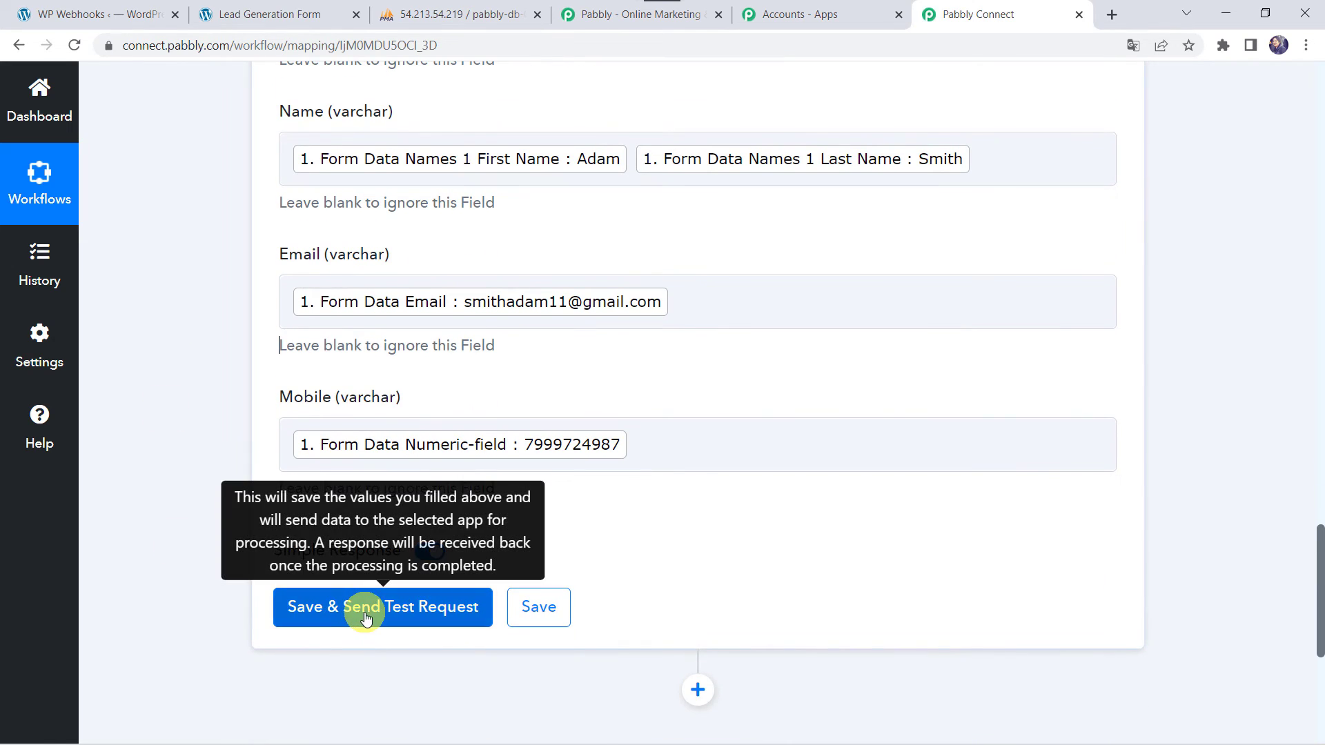
# Send the test row, then reload customer_data in phpMyAdmin to confirm it arrived
pyautogui.click(363, 614)
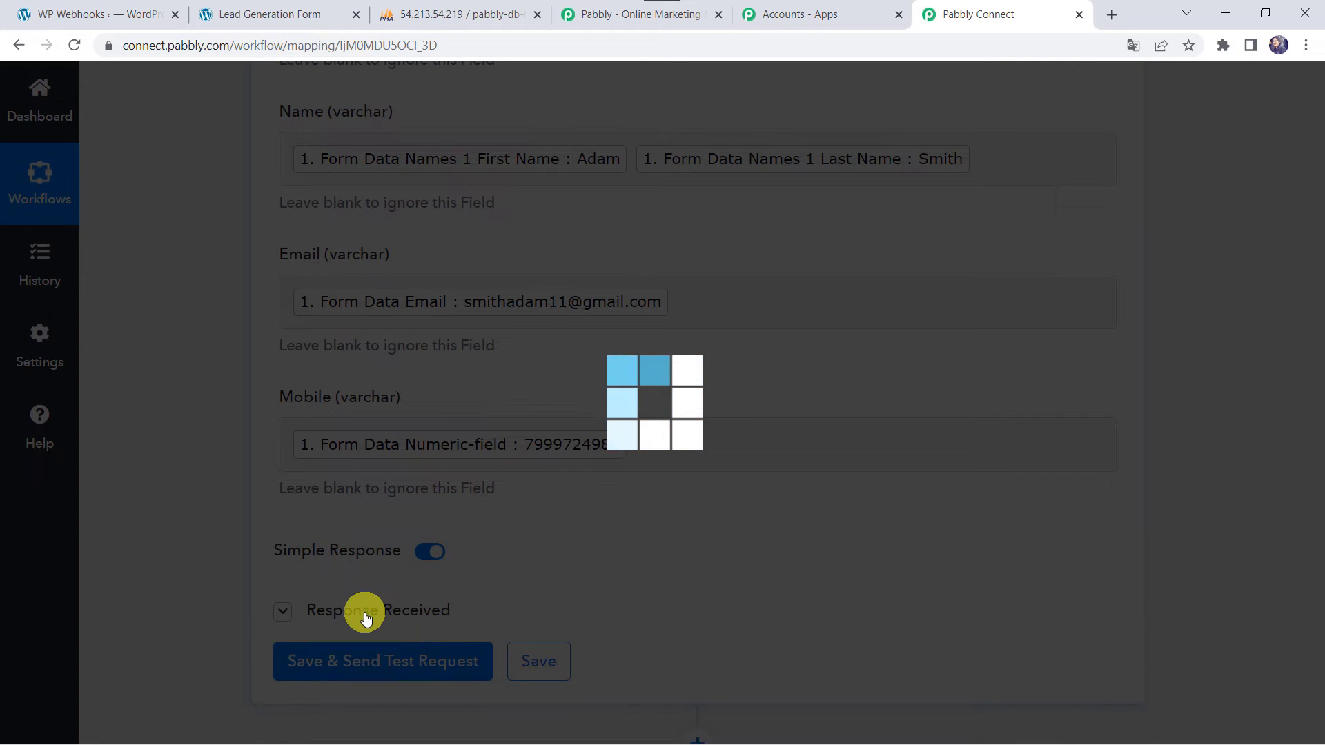
pyautogui.scroll(-4, 214, 473)
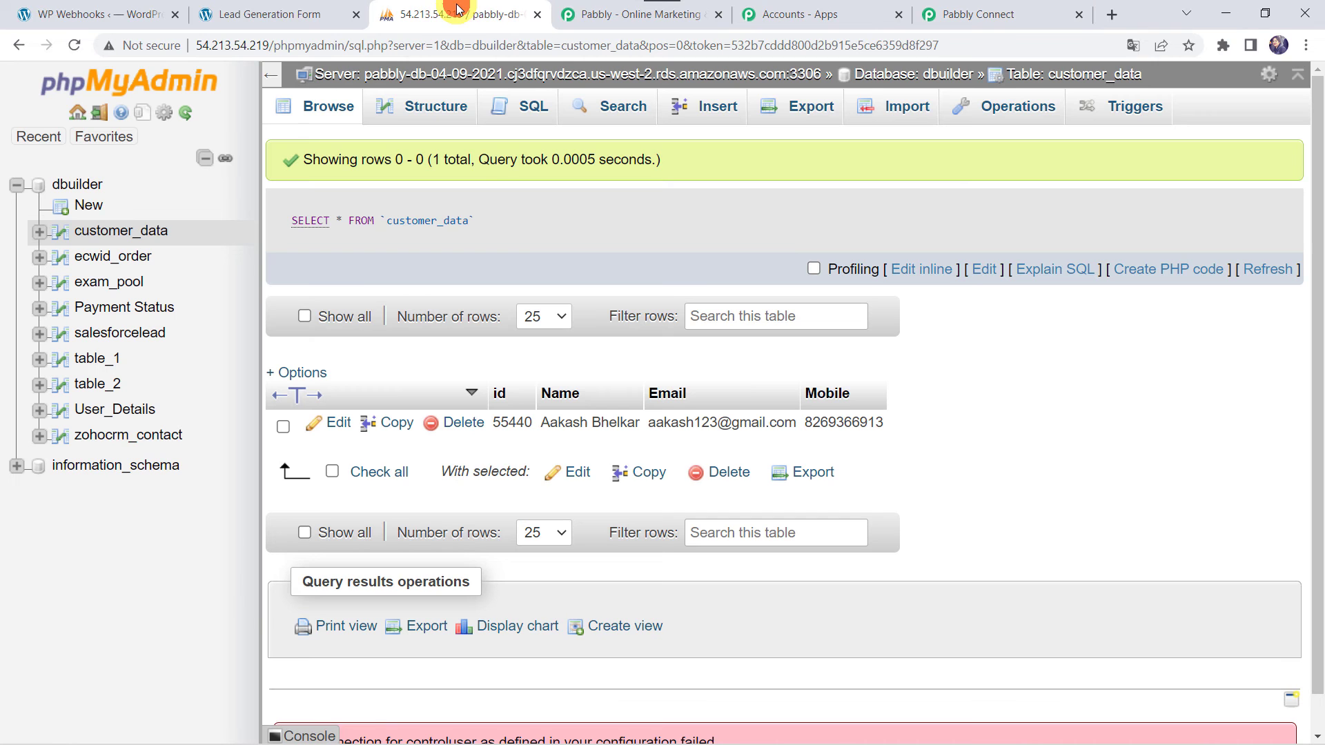
pyautogui.click(457, 14)
pyautogui.click(75, 45)
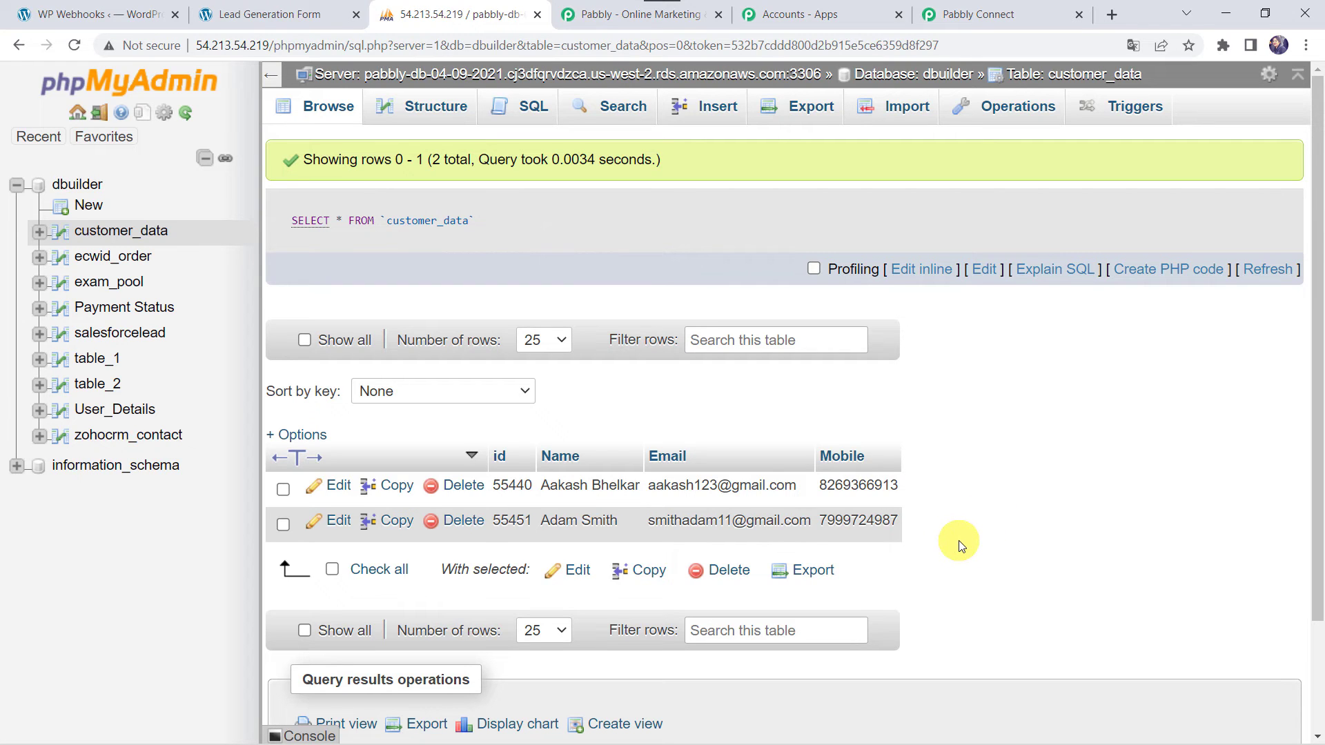
pyautogui.click(974, 15)
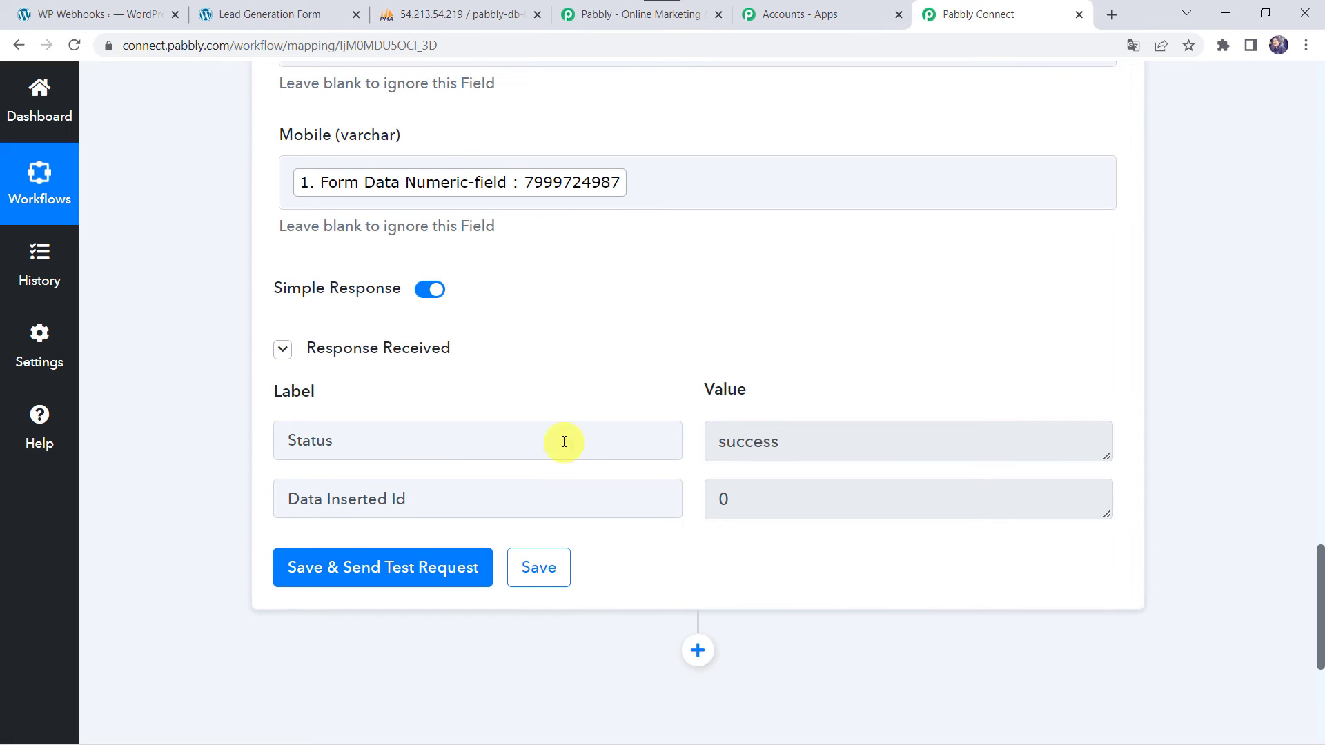
# Save the MySQL action and reload the Lead Generation Form page for a new entry
pyautogui.click(542, 573)
pyautogui.click(280, 12)
pyautogui.click(324, 45)
pyautogui.press('Return')
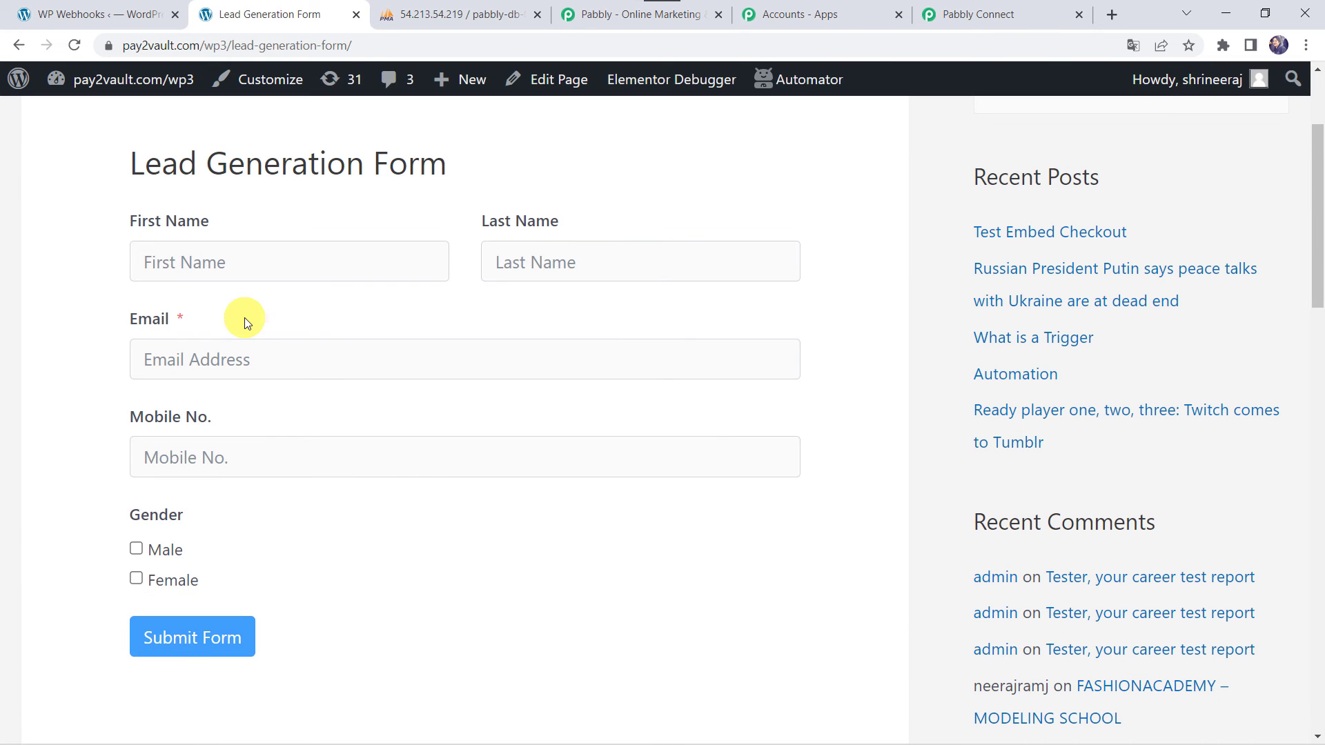
# Fill in the lead's name, email and mobile number, tick Female, and submit the form
pyautogui.click(277, 259)
pyautogui.write('S')
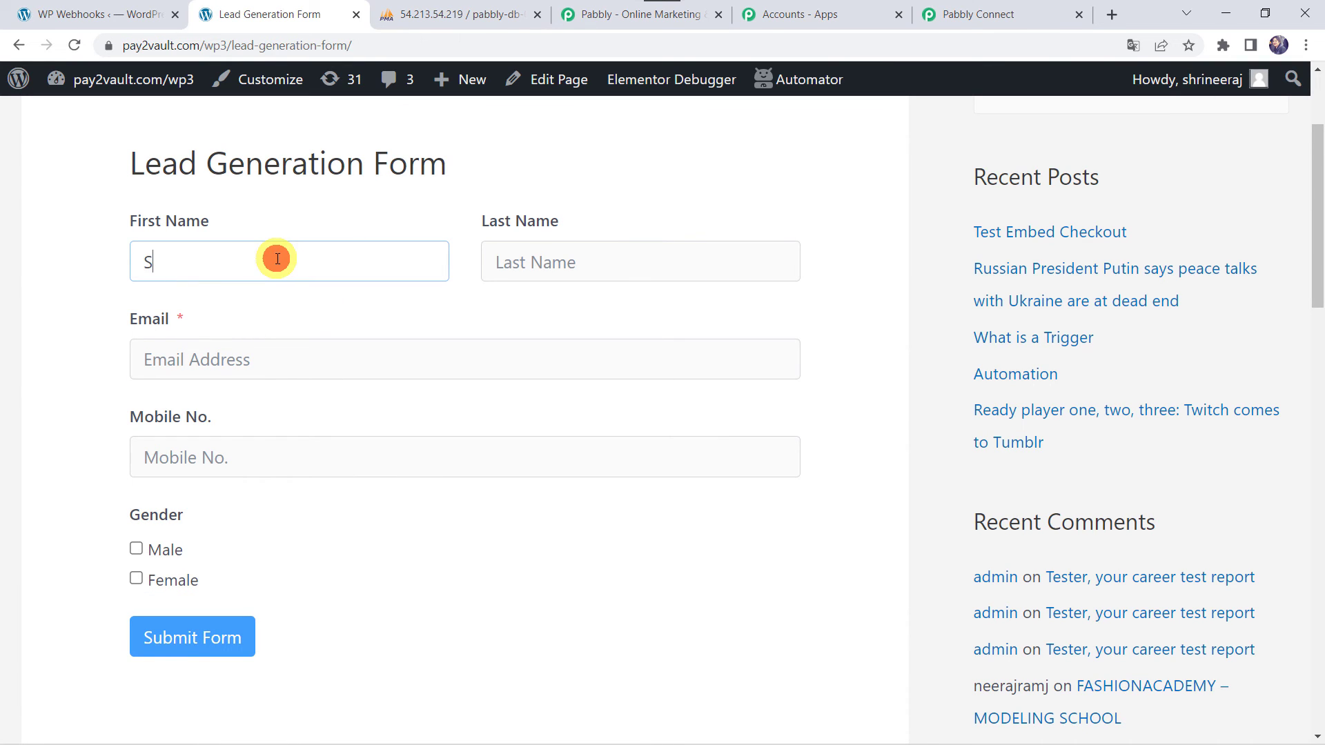
pyautogui.write('hArya')
pyautogui.press('Tab')
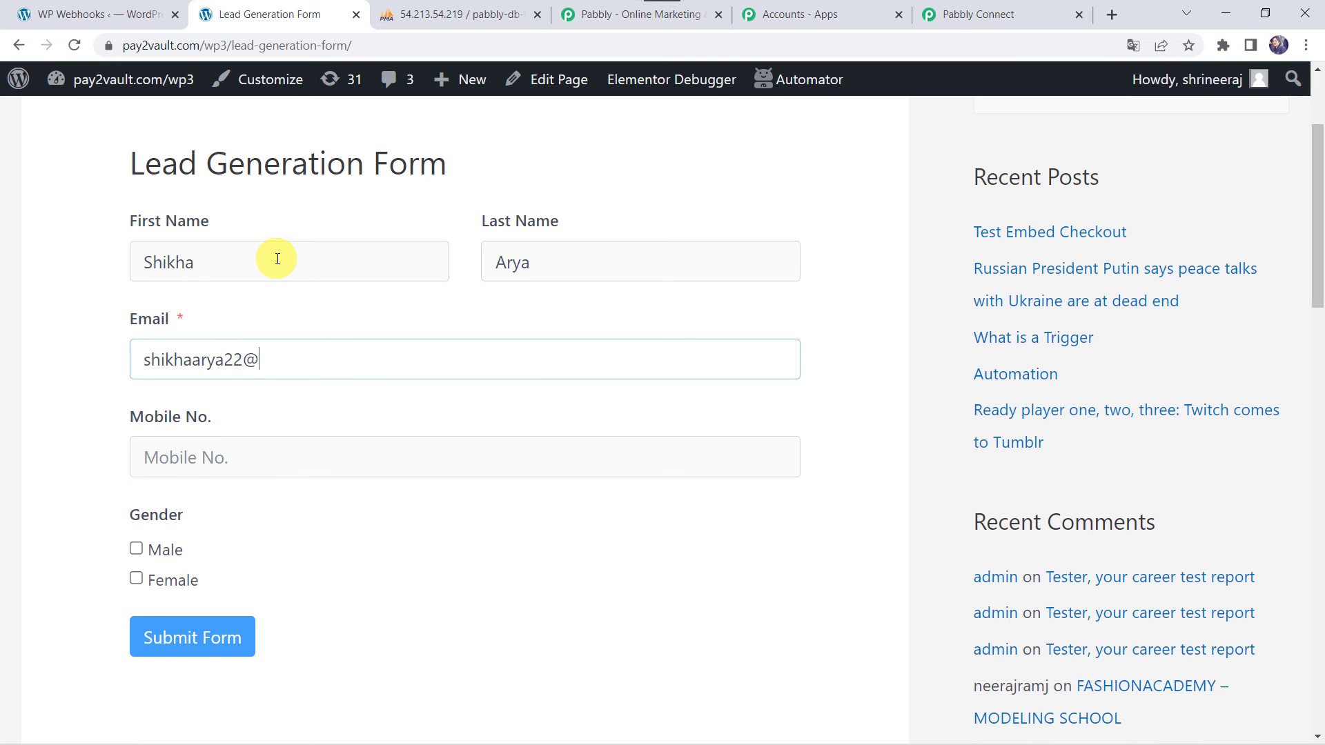
pyautogui.press('Tab')
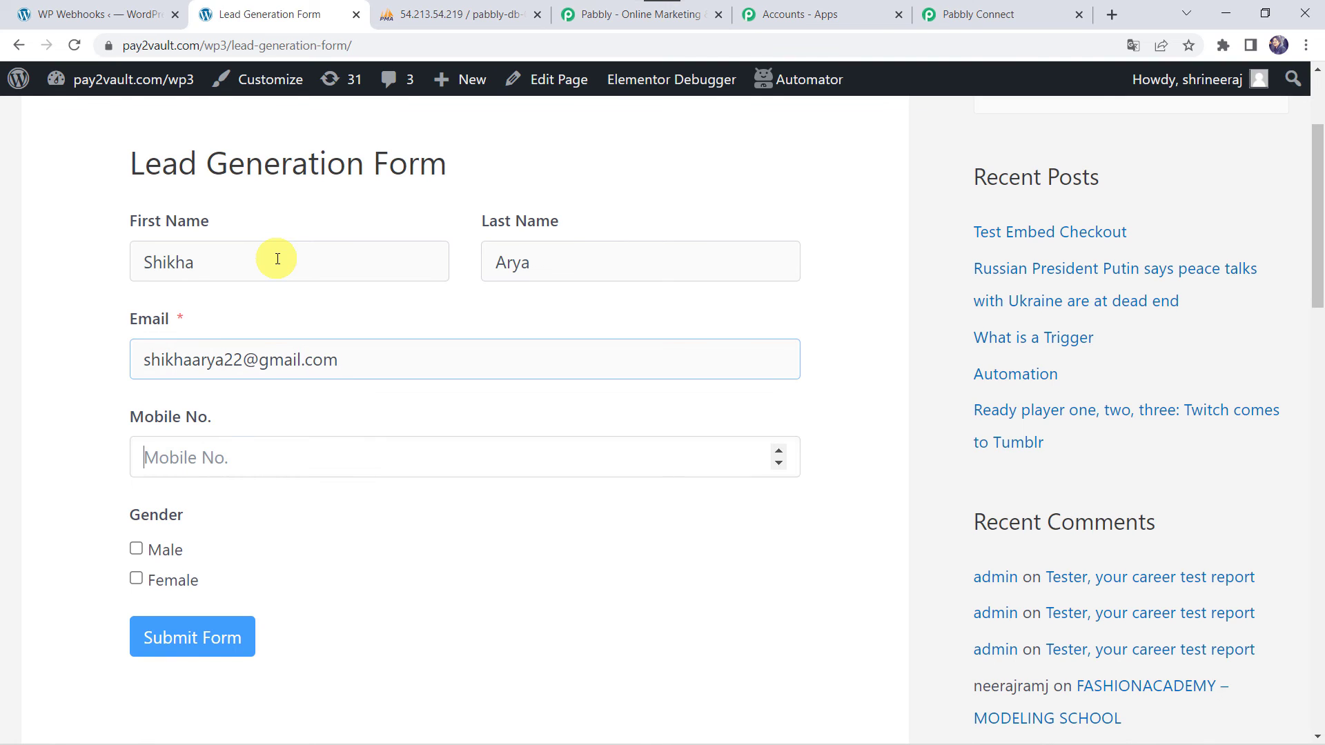
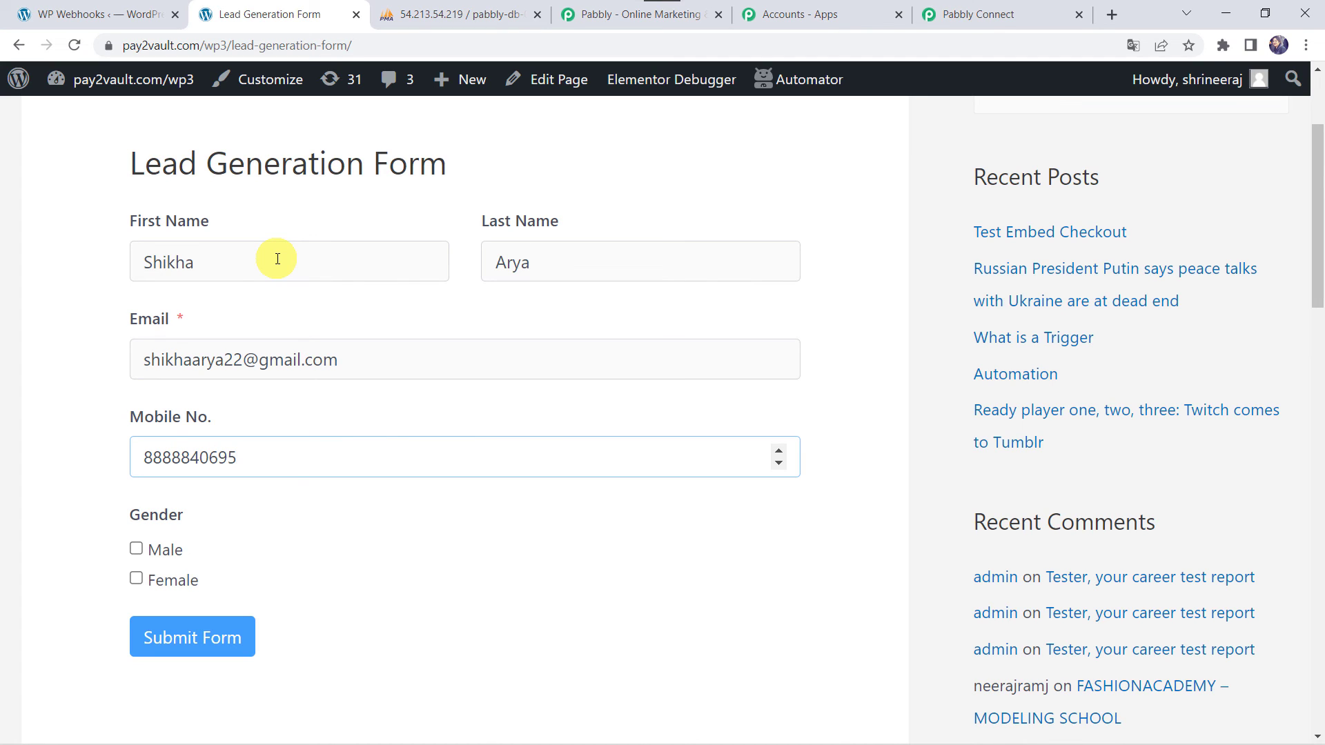
pyautogui.press('Tab')
pyautogui.press('Tab')
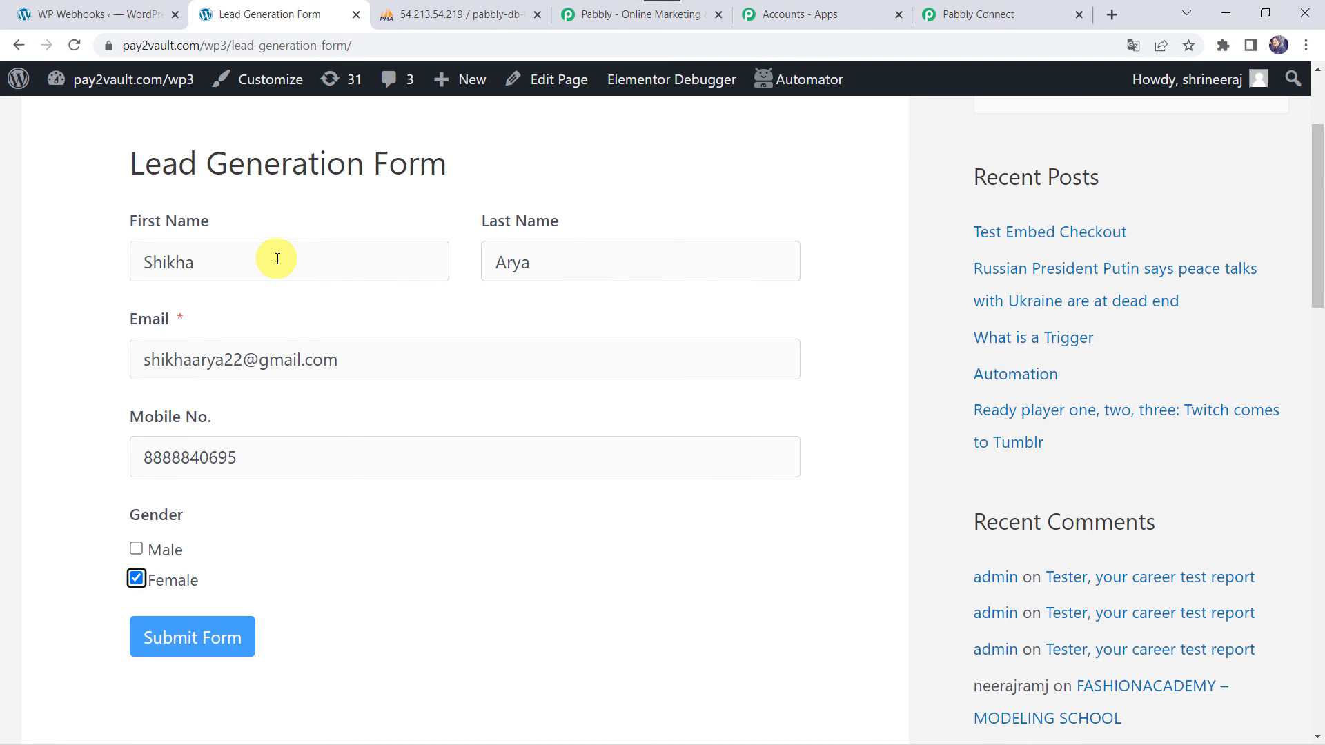
pyautogui.click(178, 645)
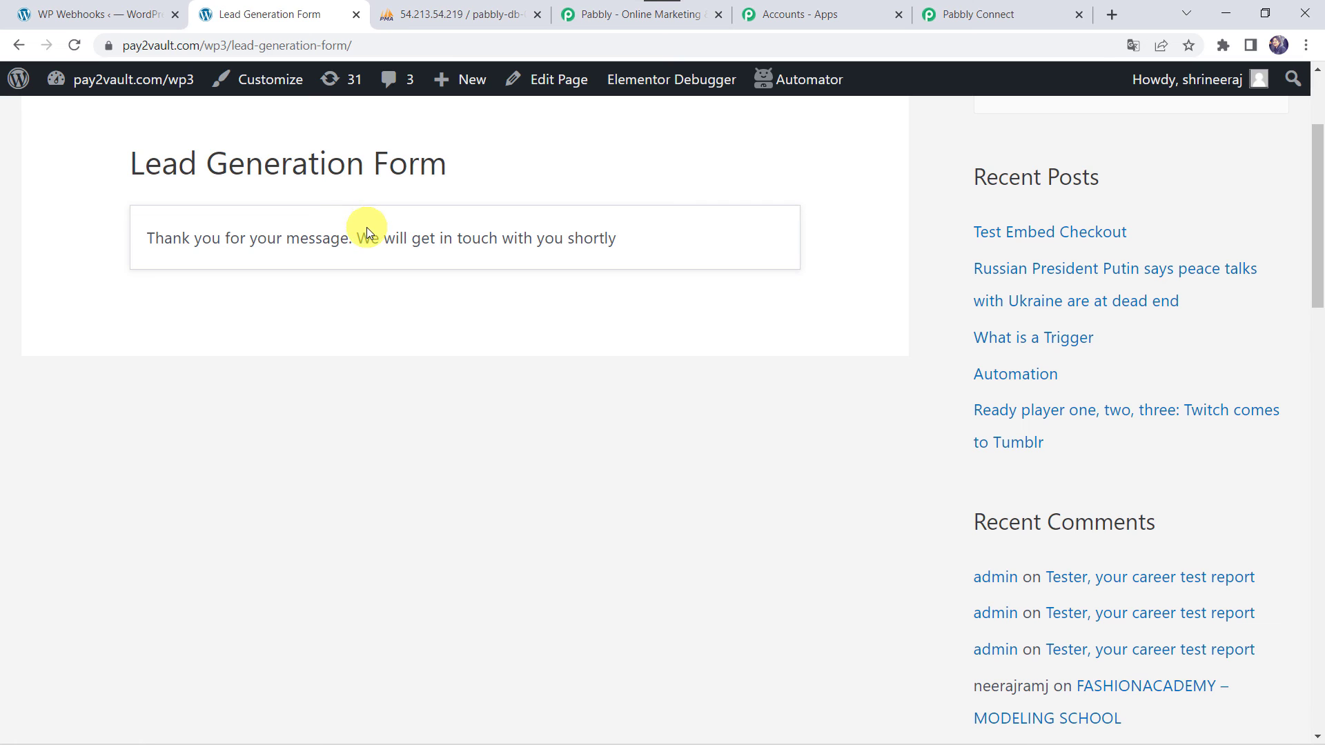
# Reload customer_data in phpMyAdmin to confirm the third row appeared
pyautogui.click(455, 8)
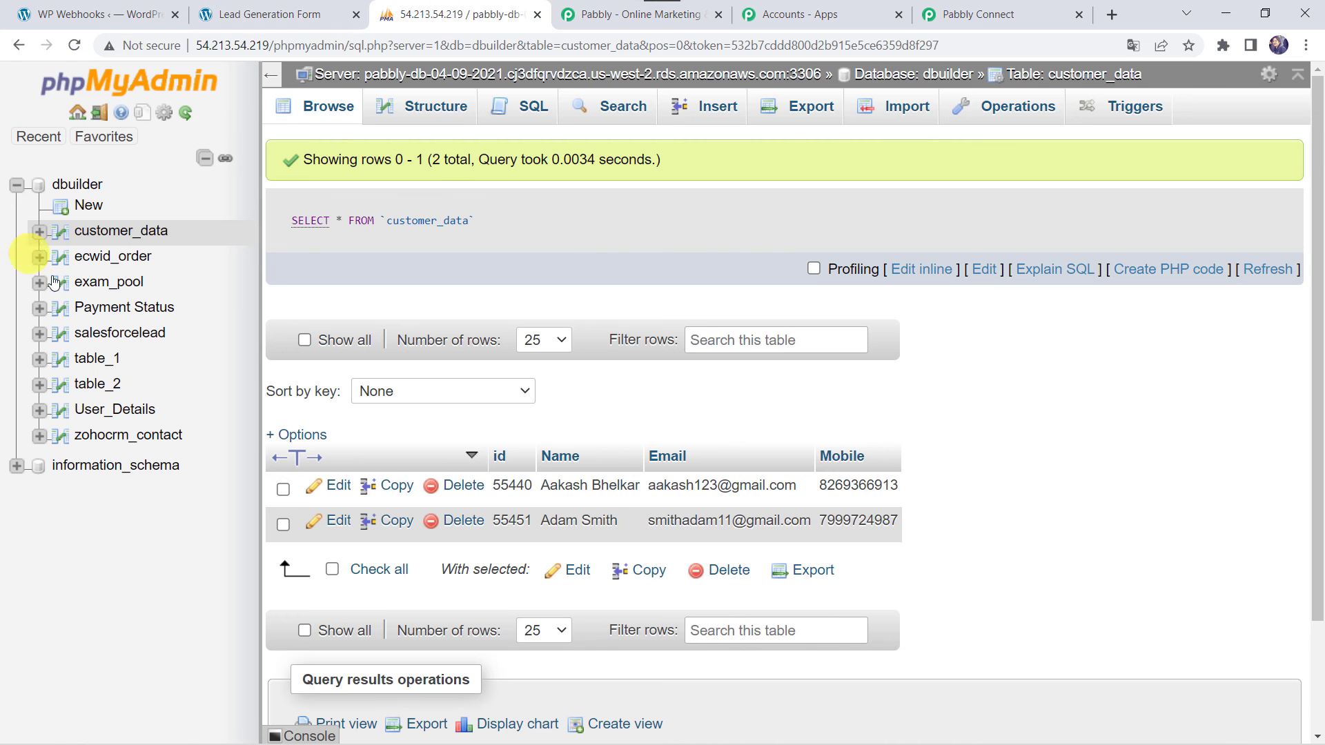
pyautogui.click(74, 44)
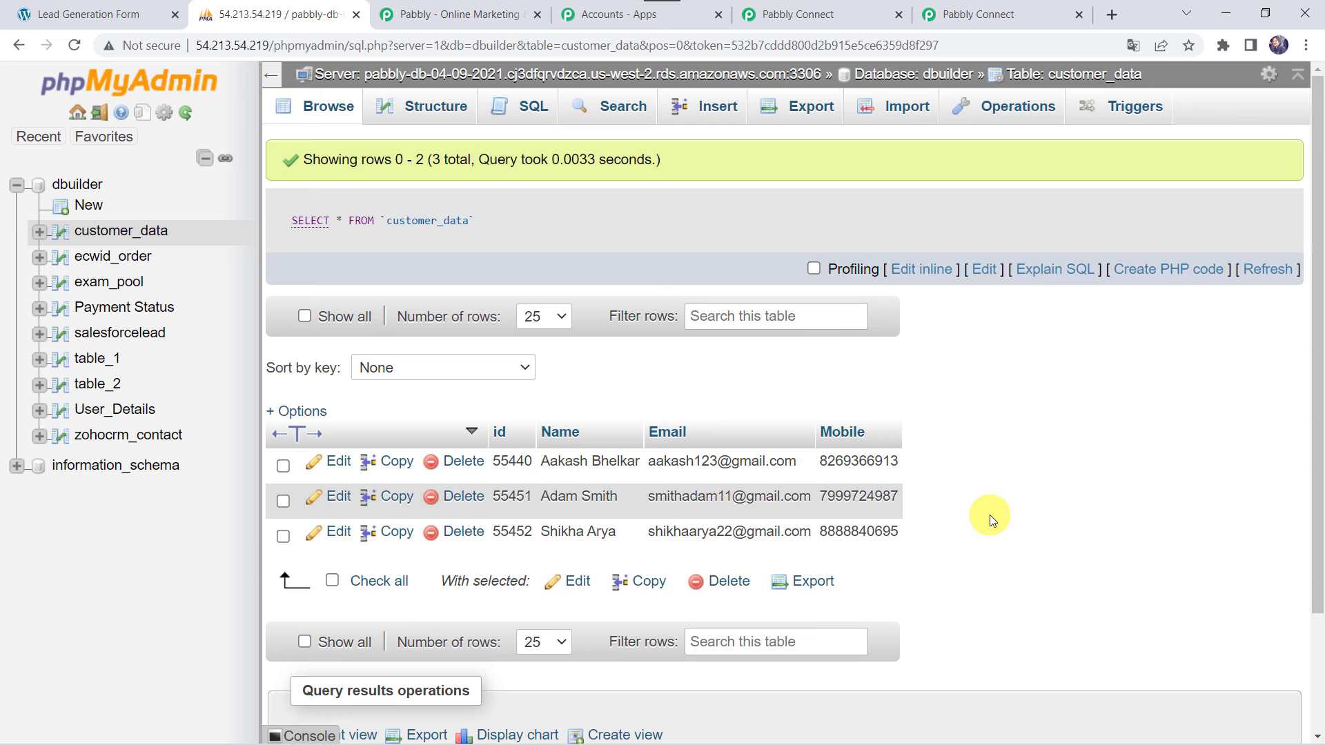
pyautogui.click(821, 14)
# Collapse the MySQL Insert Row and Fluent Forms trigger steps in the workflow
pyautogui.scroll(10, 424, 180)
pyautogui.scroll(8, 423, 180)
pyautogui.click(522, 535)
pyautogui.scroll(10, 522, 533)
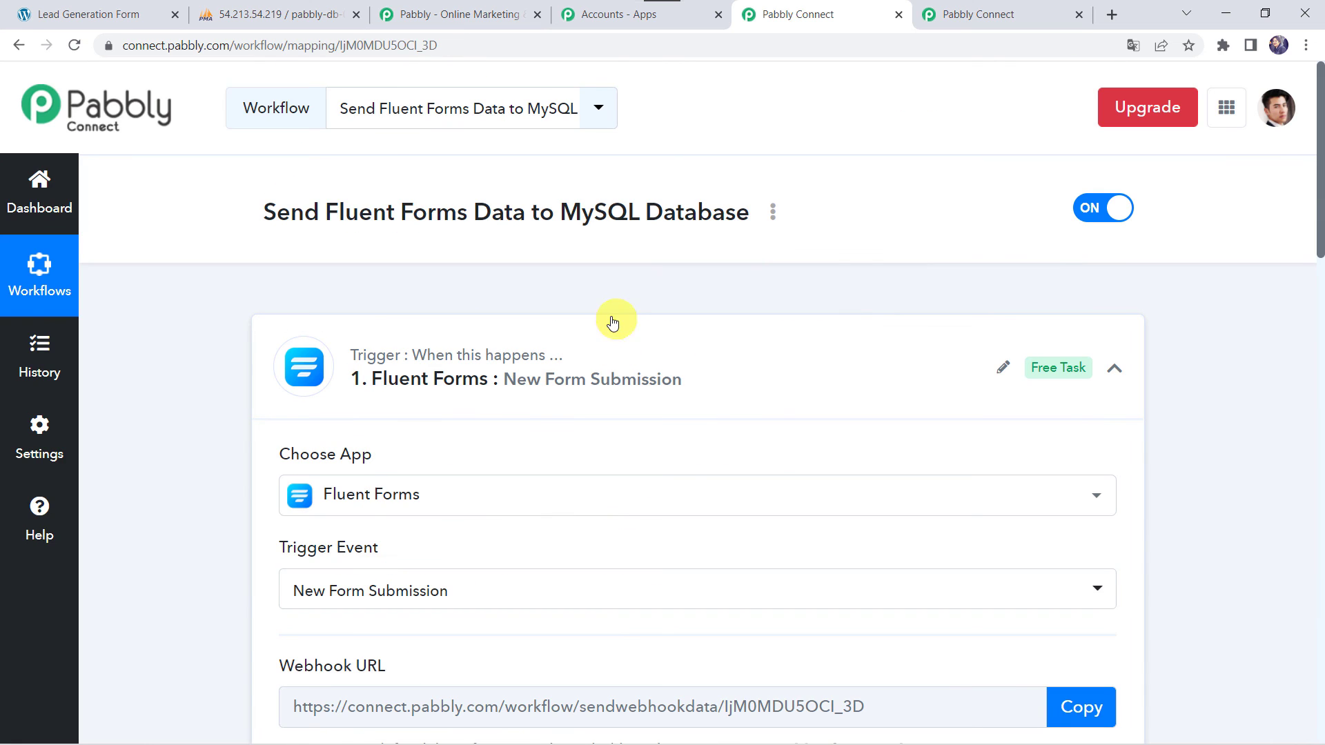
pyautogui.click(586, 358)
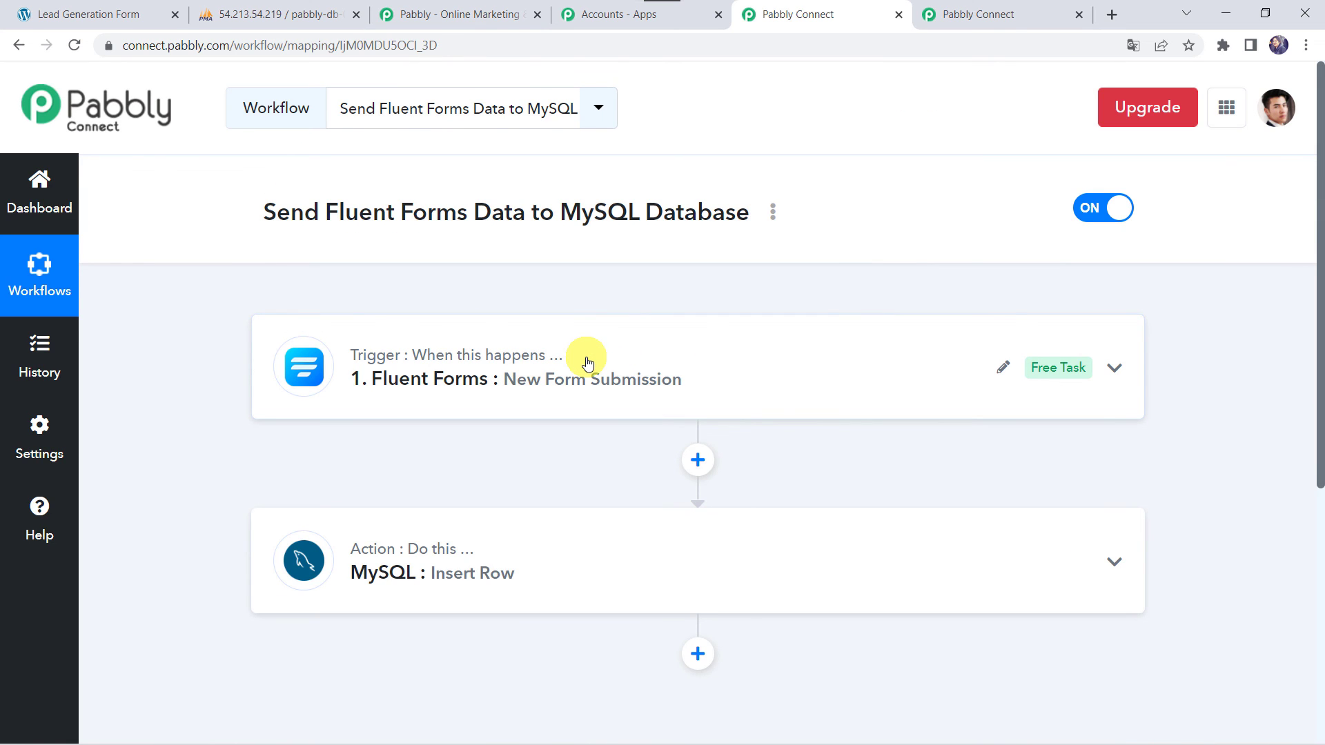